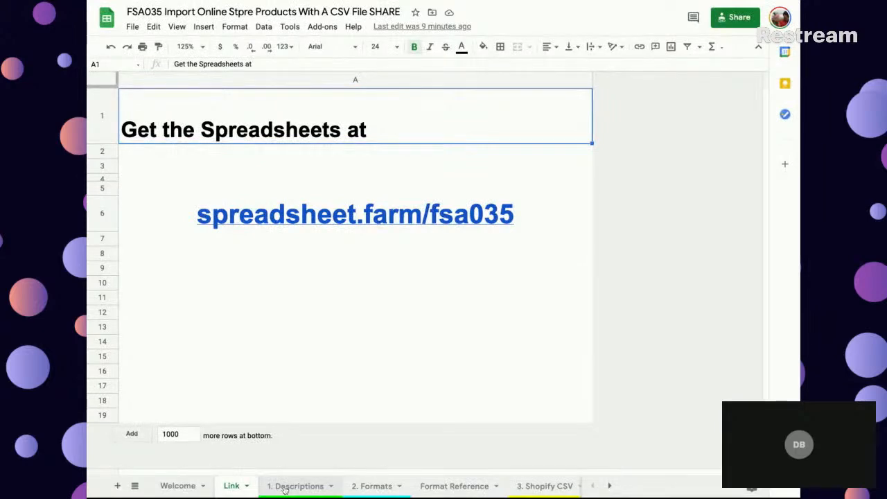
- Look through the 1. Descriptions, 2. Formats and 3. Shopify CSV sheets to examine their product columns
{"action": "left_click", "coordinate": [285, 486]}
{"action": "left_click", "coordinate": [537, 486]}
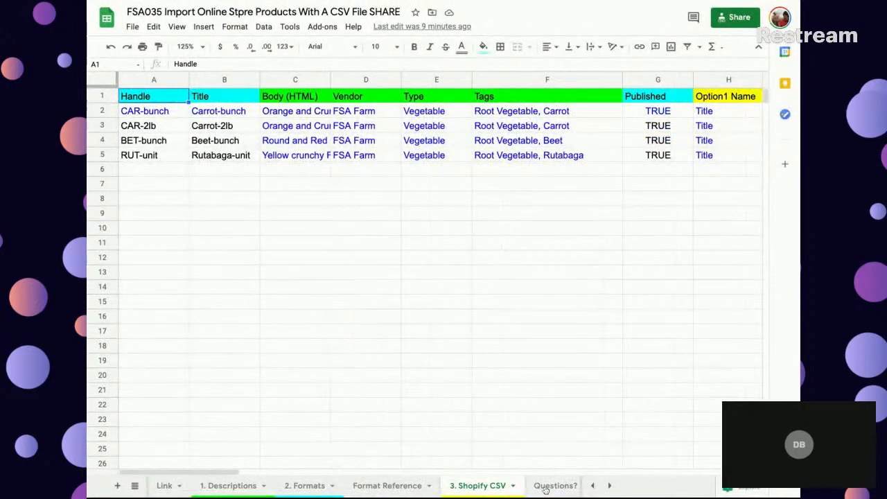
{"action": "scroll", "coordinate": [451, 345], "scroll_direction": "right", "scroll_amount": 5}
{"action": "scroll", "coordinate": [451, 345], "scroll_direction": "right", "scroll_amount": 2}
{"action": "scroll", "coordinate": [454, 344], "scroll_direction": "left", "scroll_amount": 8}
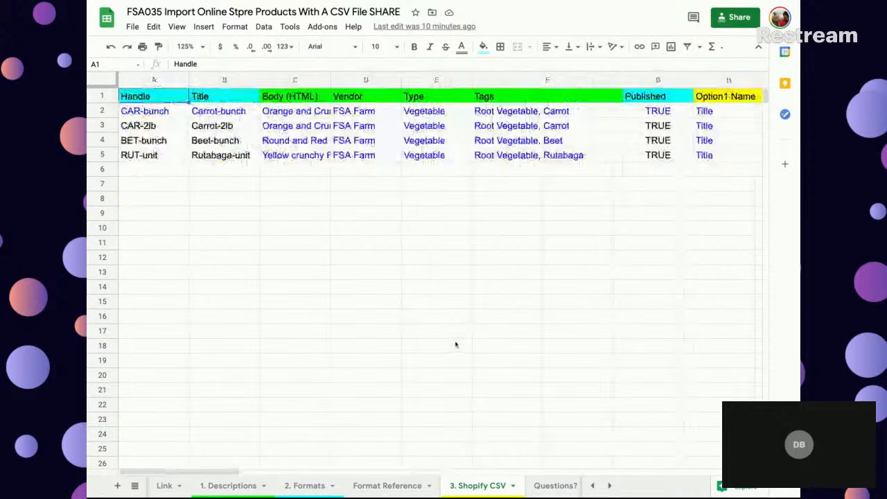
{"action": "scroll", "coordinate": [455, 344], "scroll_direction": "down", "scroll_amount": 1}
{"action": "scroll", "coordinate": [450, 349], "scroll_direction": "up", "scroll_amount": 2}
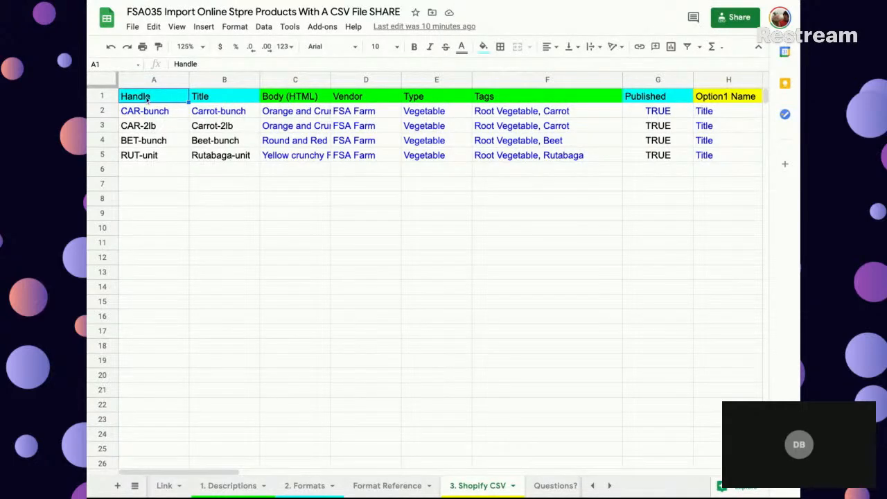
{"action": "left_click", "coordinate": [305, 486]}
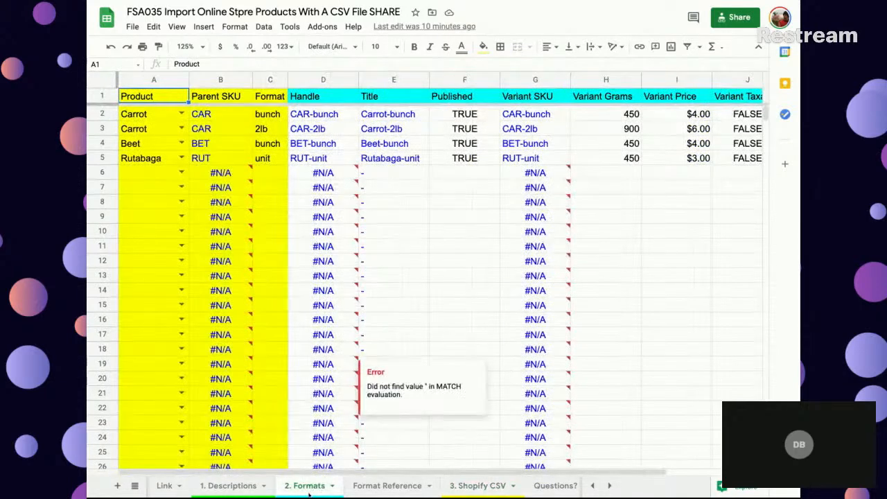
{"action": "left_click", "coordinate": [478, 485]}
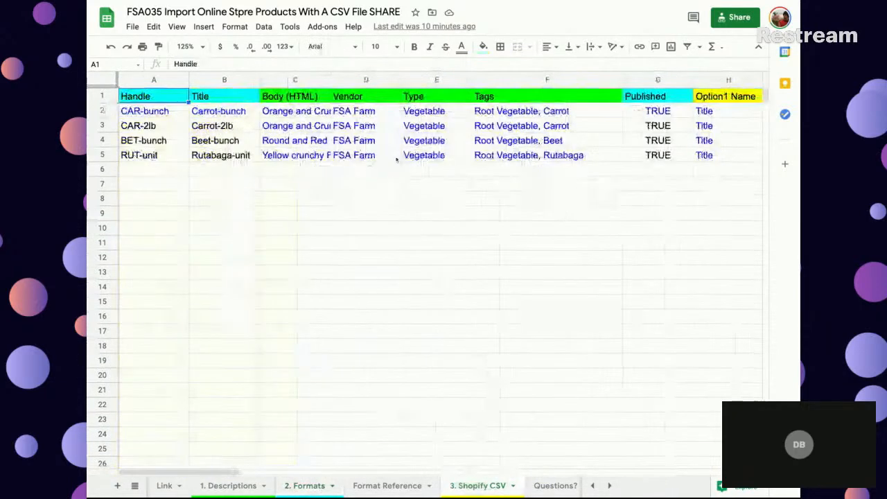
- Color the text of the Product column red on the 1. Descriptions sheet
{"action": "left_click", "coordinate": [234, 486]}
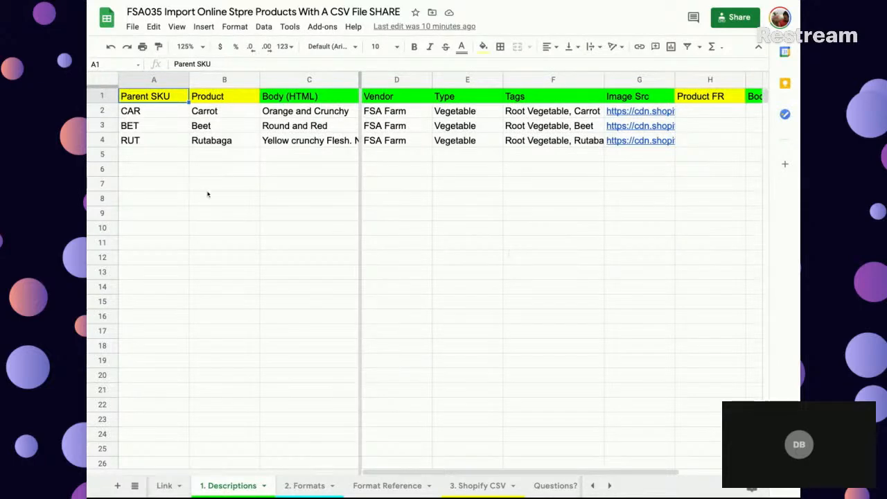
{"action": "left_click", "coordinate": [223, 80]}
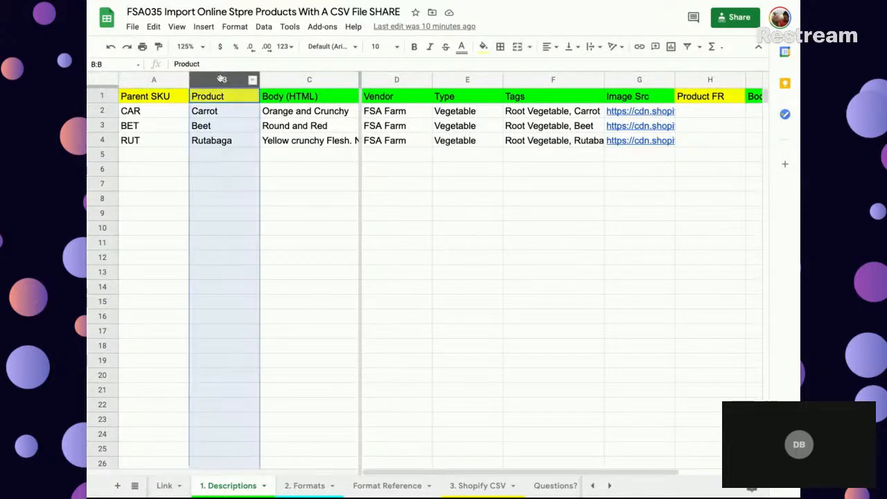
{"action": "left_click", "coordinate": [461, 46]}
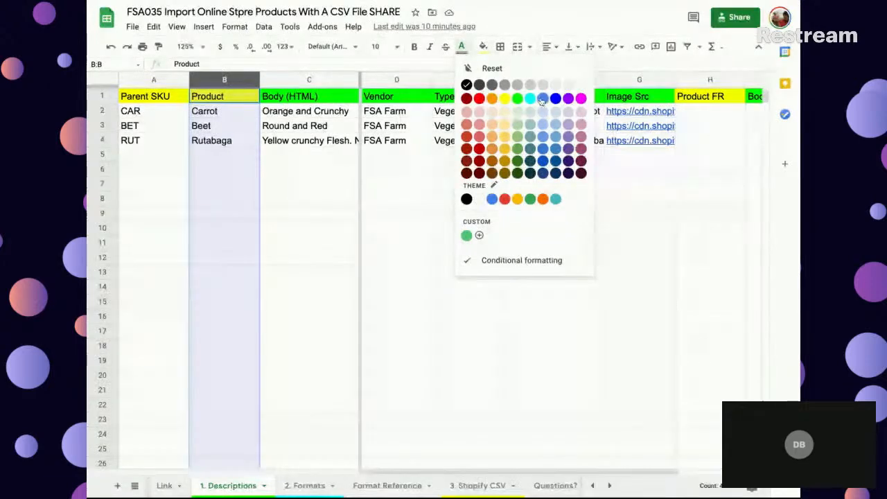
{"action": "left_click", "coordinate": [479, 99]}
{"action": "left_click", "coordinate": [254, 129]}
{"action": "left_click", "coordinate": [224, 78]}
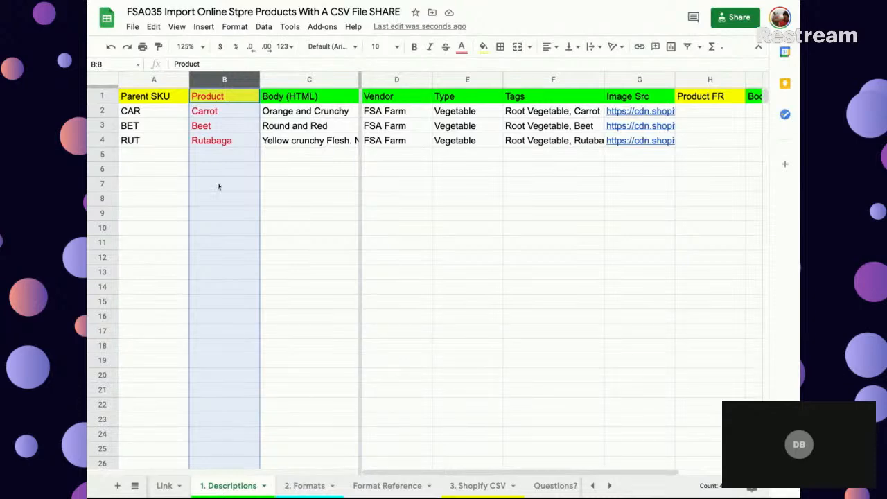
- Color the text of the Body (HTML) column red
{"action": "left_click", "coordinate": [320, 79]}
{"action": "left_click", "coordinate": [461, 46]}
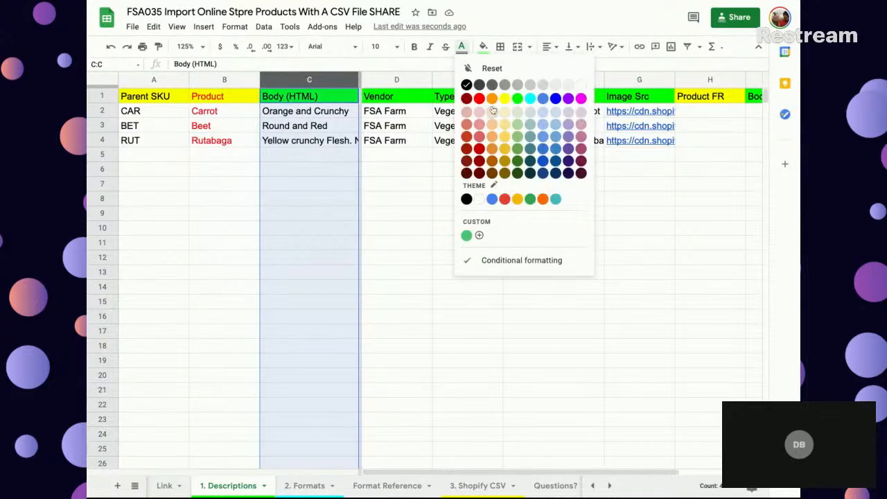
{"action": "left_click", "coordinate": [477, 100]}
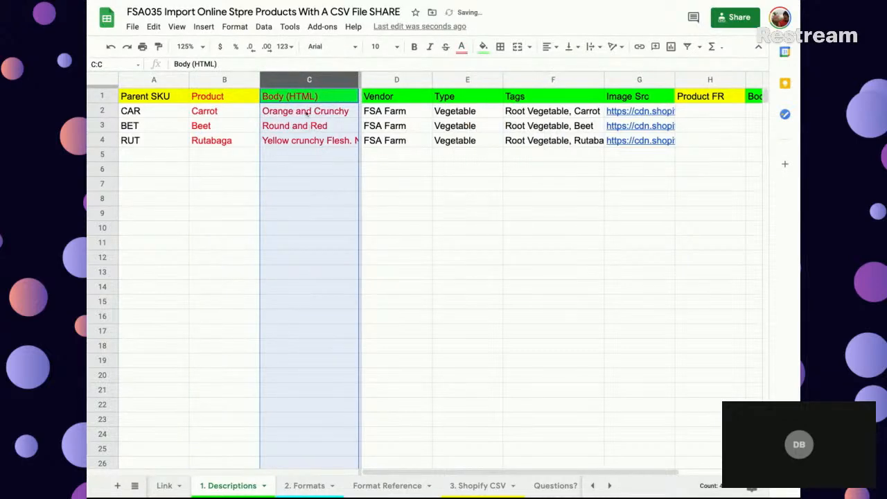
- Examine the Vendor, Type and Tags columns, and compare Product and Body (HTML) with their FR counterparts
{"action": "left_click", "coordinate": [392, 78]}
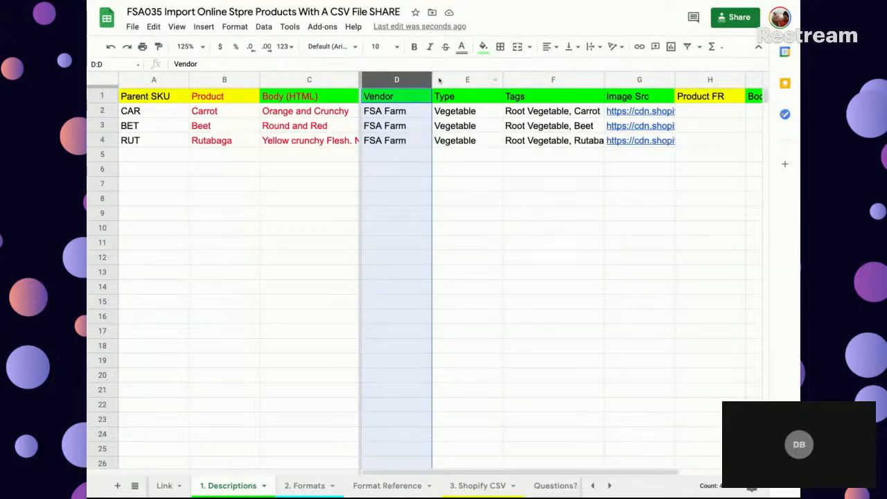
{"action": "left_click", "coordinate": [460, 78]}
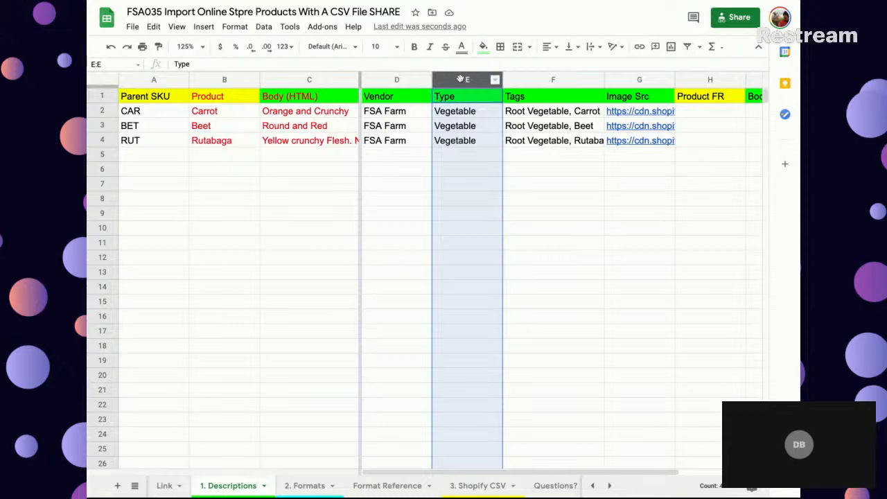
{"action": "left_click", "coordinate": [554, 78]}
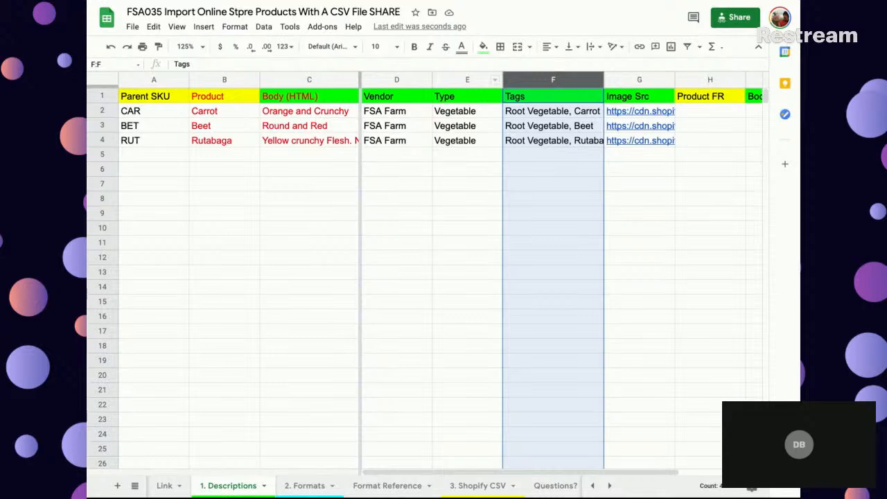
{"action": "scroll", "coordinate": [590, 116], "scroll_direction": "right", "scroll_amount": 2}
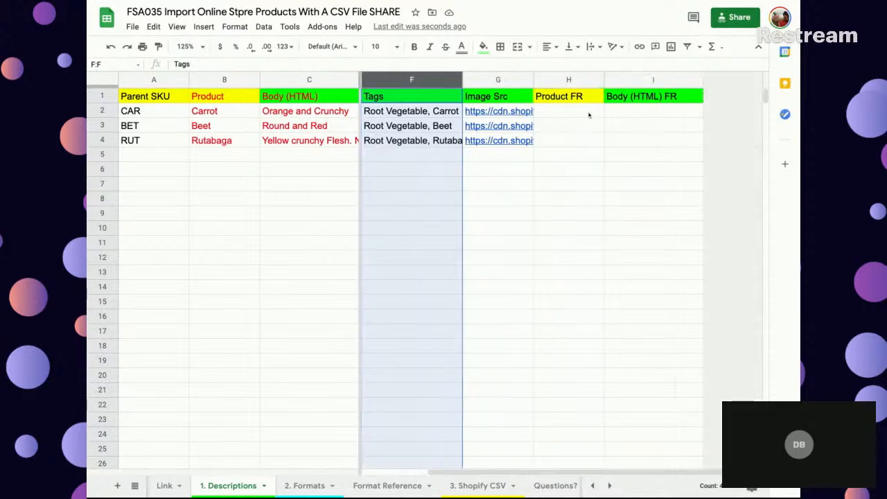
{"action": "left_click_drag", "start_coordinate": [227, 81], "coordinate": [310, 81]}
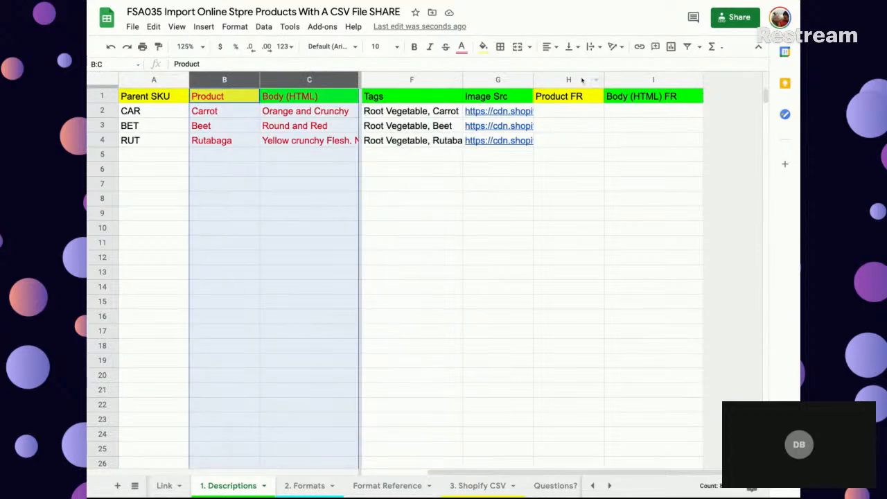
{"action": "left_click_drag", "start_coordinate": [583, 80], "coordinate": [634, 81]}
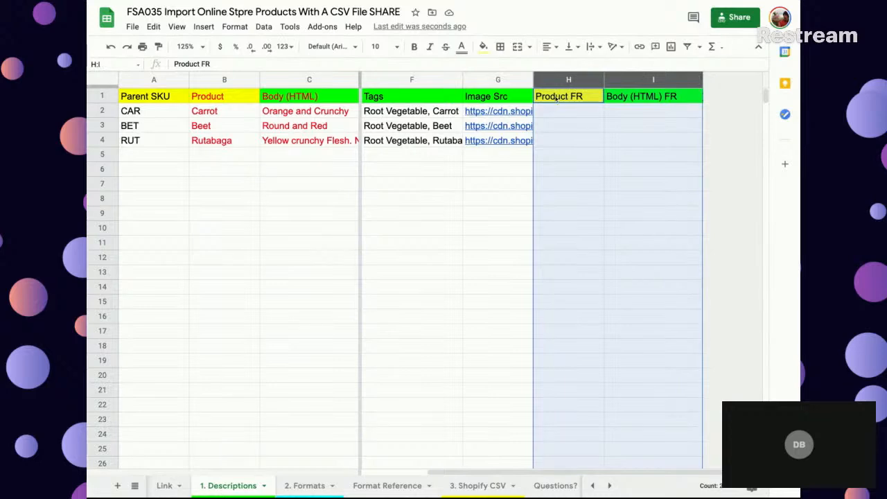
{"action": "left_click", "coordinate": [558, 100]}
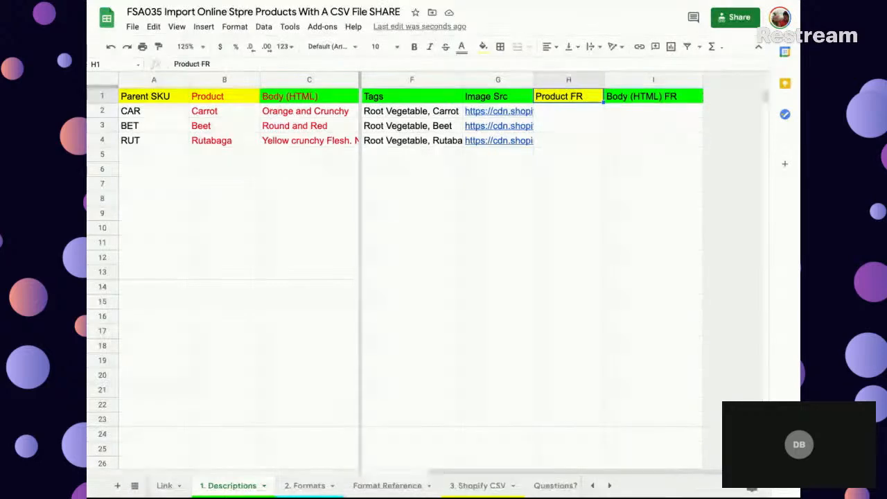
{"action": "left_click", "coordinate": [645, 97]}
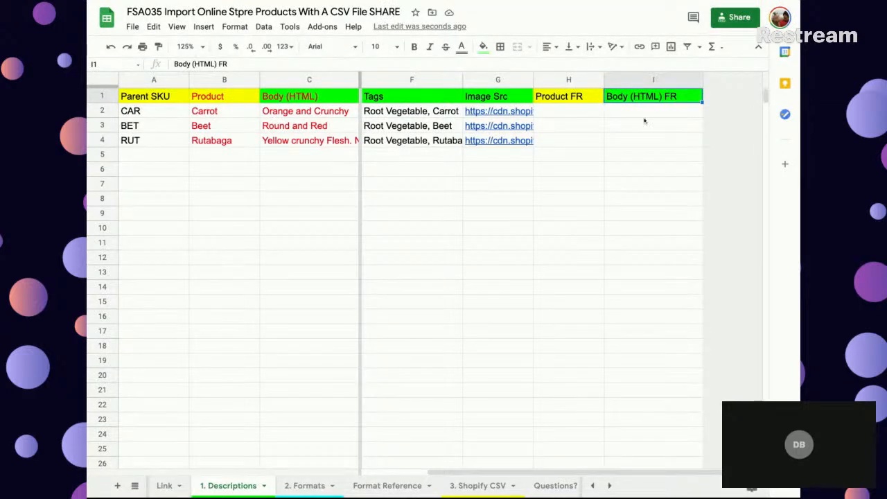
- Enter =GOOGLETRANSLATE(B2,"en","fr") in H2 to translate the first product name from English to French
{"action": "left_click", "coordinate": [581, 113]}
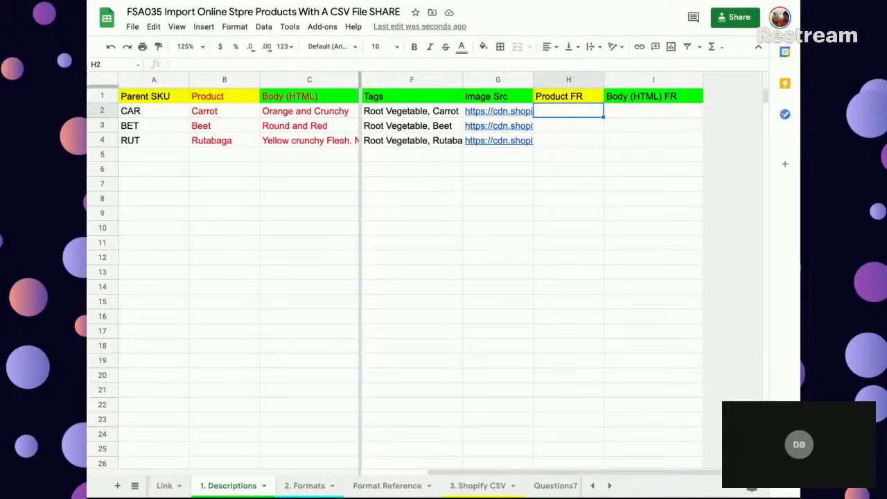
{"action": "type", "text": "=google"}
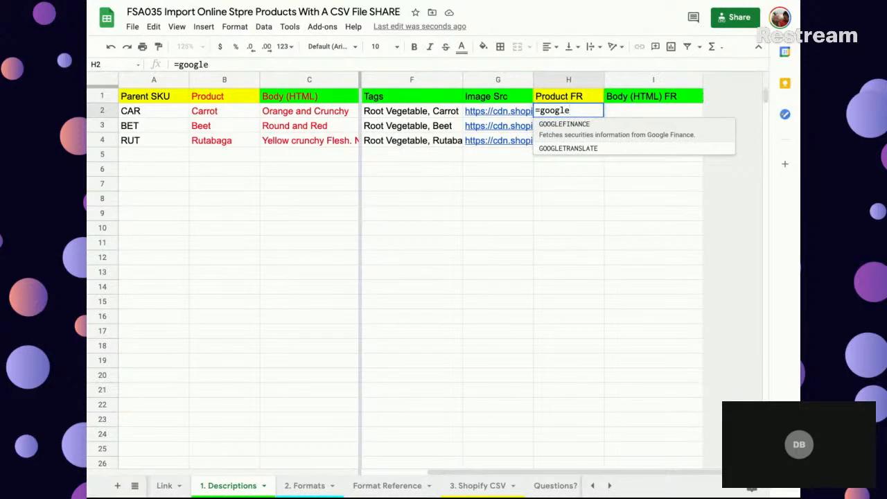
{"action": "key", "text": "Down"}
{"action": "key", "text": "Tab"}
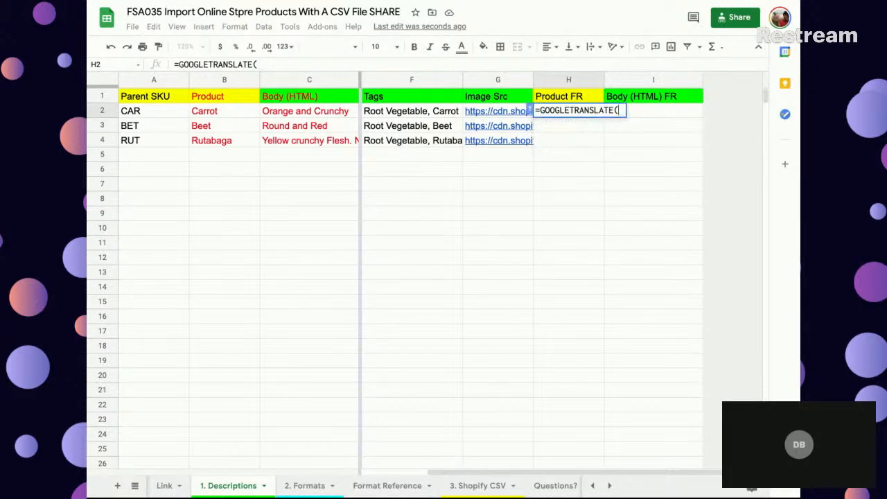
{"action": "left_click", "coordinate": [220, 112]}
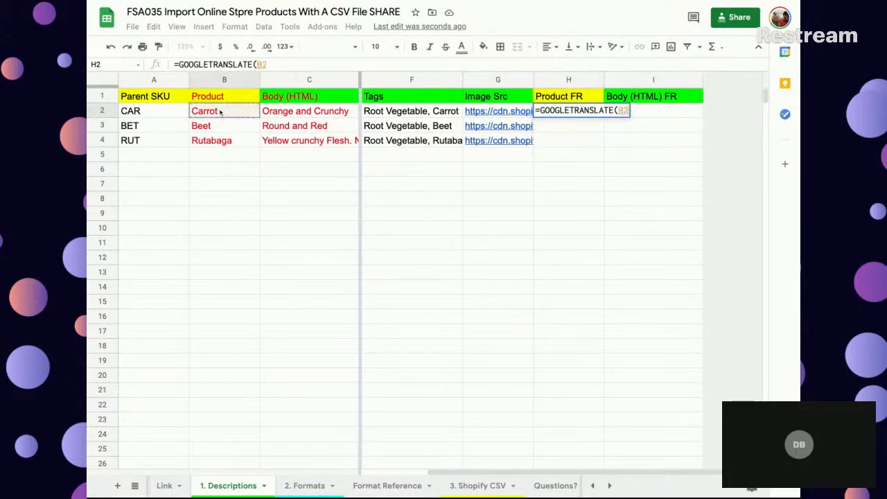
{"action": "type", "text": ","}
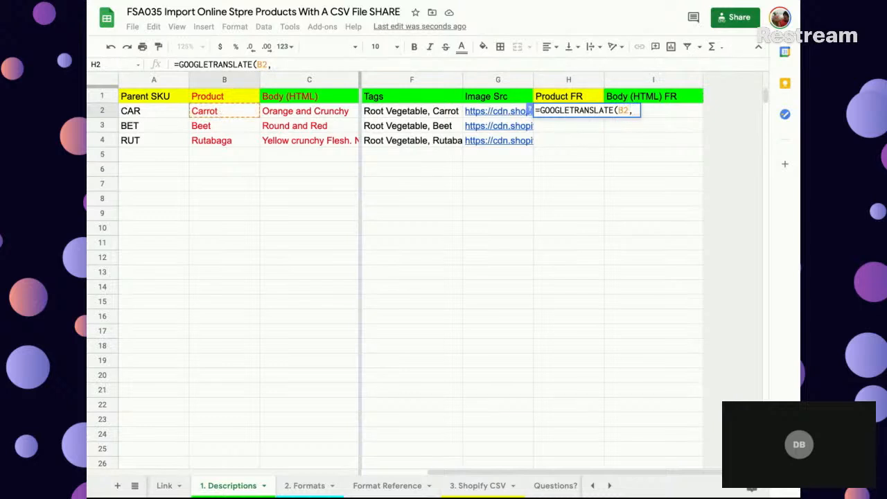
{"action": "type", "text": "\""}
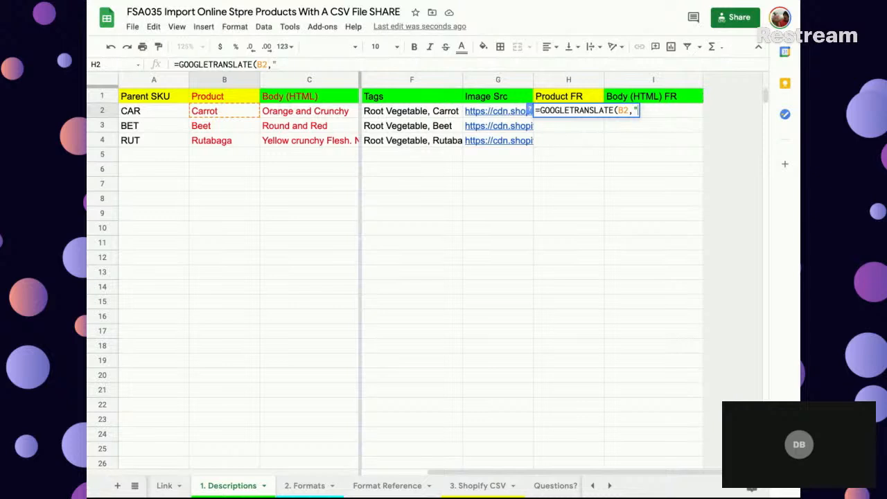
{"action": "type", "text": "en\",\"fr"}
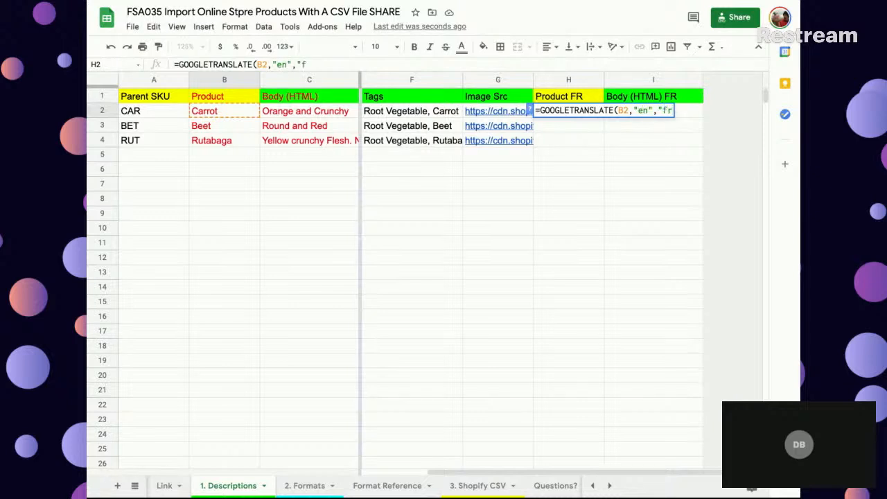
{"action": "type", "text": "\")"}
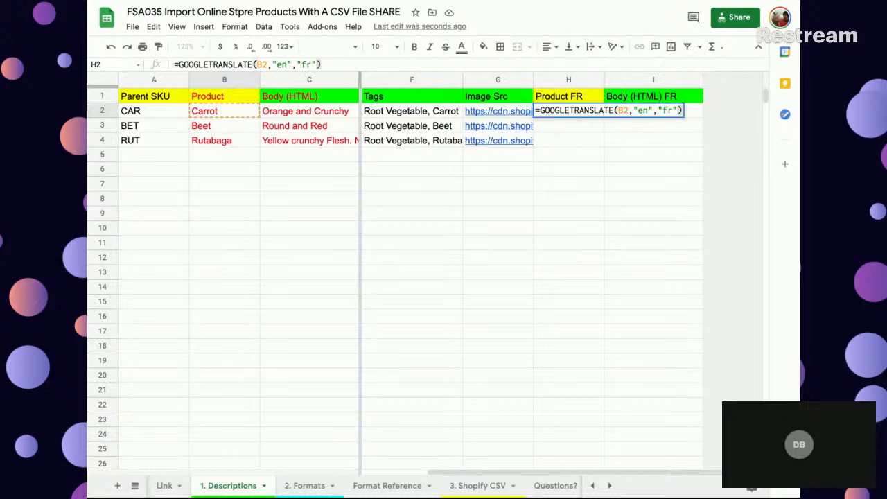
{"action": "key", "text": "Return"}
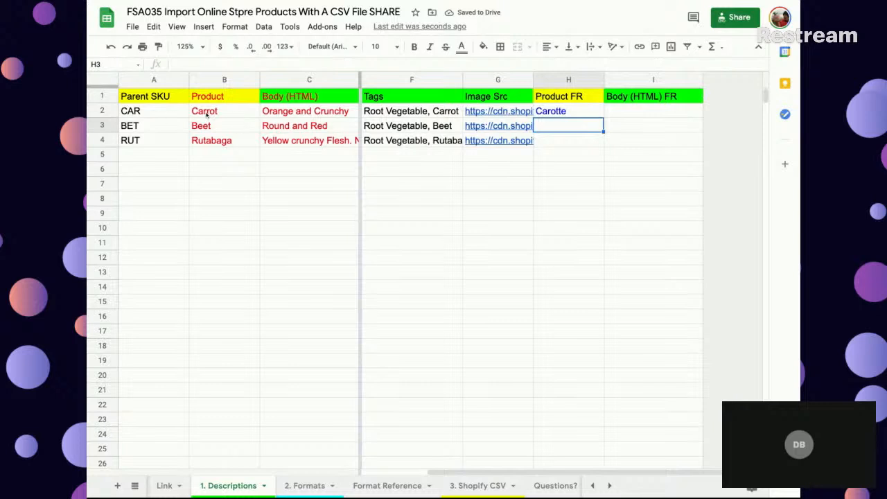
- Review the GOOGLETRANSLATE formula in H2 and read the function's argument help
{"action": "left_click", "coordinate": [561, 115]}
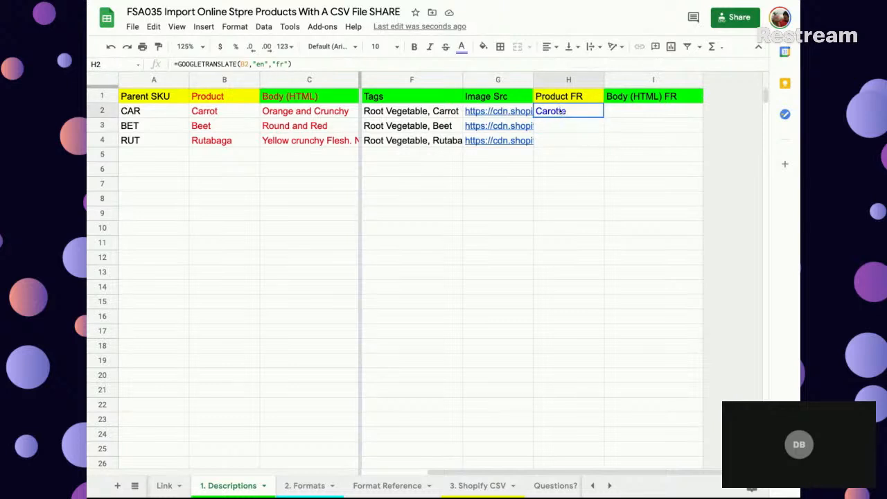
{"action": "double_click", "coordinate": [559, 111]}
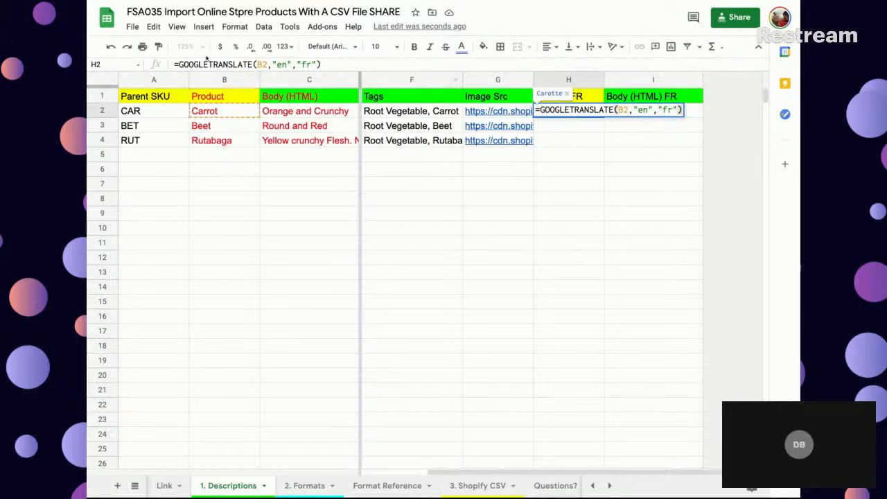
{"action": "left_click", "coordinate": [205, 64]}
{"action": "left_click", "coordinate": [169, 64]}
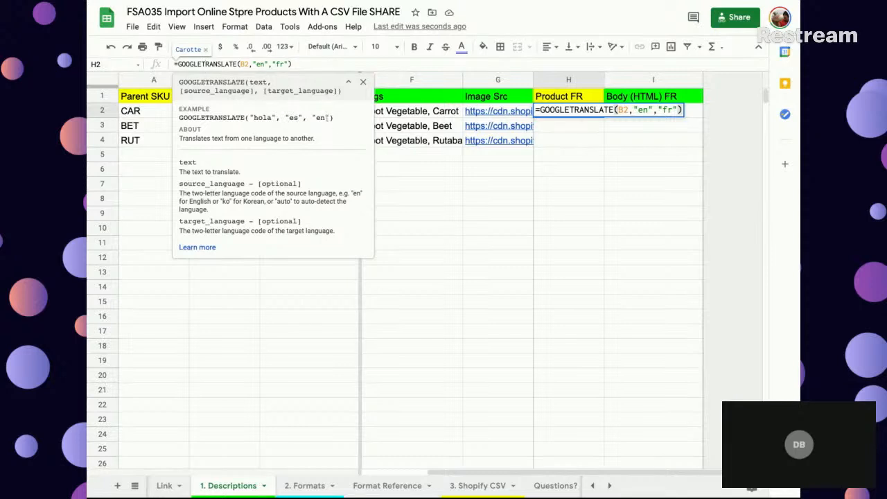
{"action": "left_click", "coordinate": [456, 202]}
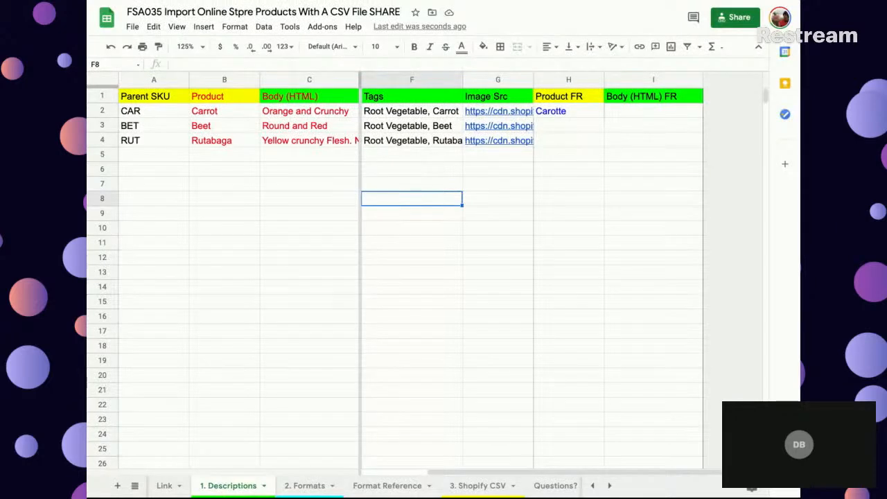
- Fill the translation formula from H2 down through H14 in the Product FR column and check the copied formulas
{"action": "left_click", "coordinate": [538, 110]}
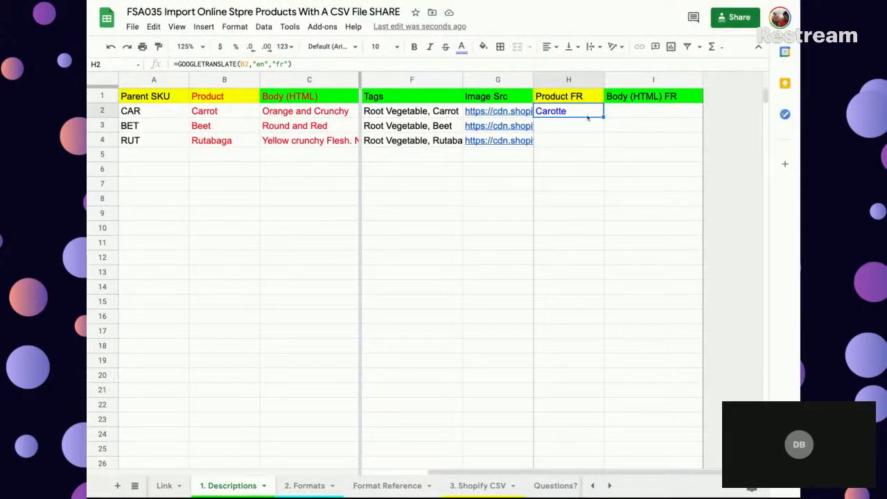
{"action": "left_click_drag", "start_coordinate": [602, 117], "coordinate": [575, 291]}
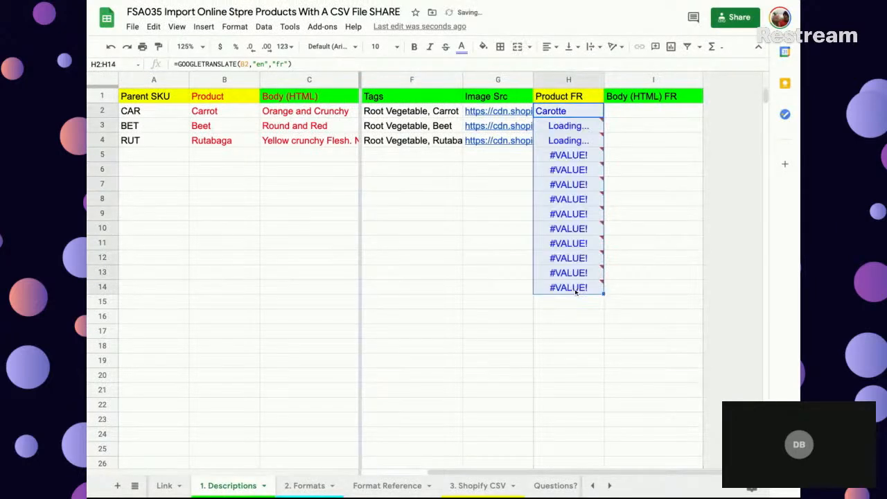
{"action": "left_click", "coordinate": [581, 116]}
{"action": "left_click", "coordinate": [581, 126]}
{"action": "left_click", "coordinate": [578, 141]}
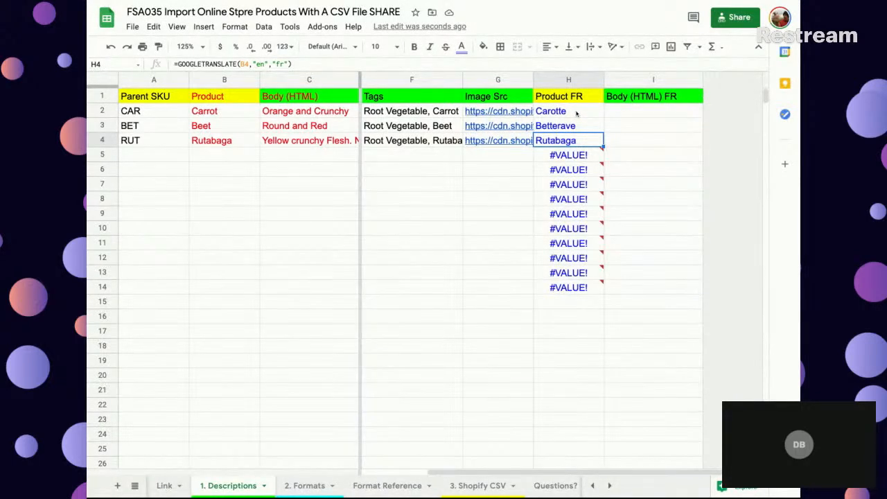
- Copy the translation formula from H2 into I2 for Body (HTML) FR and fill it down through I14
{"action": "left_click", "coordinate": [576, 113]}
{"action": "left_click_drag", "start_coordinate": [604, 117], "coordinate": [669, 119]}
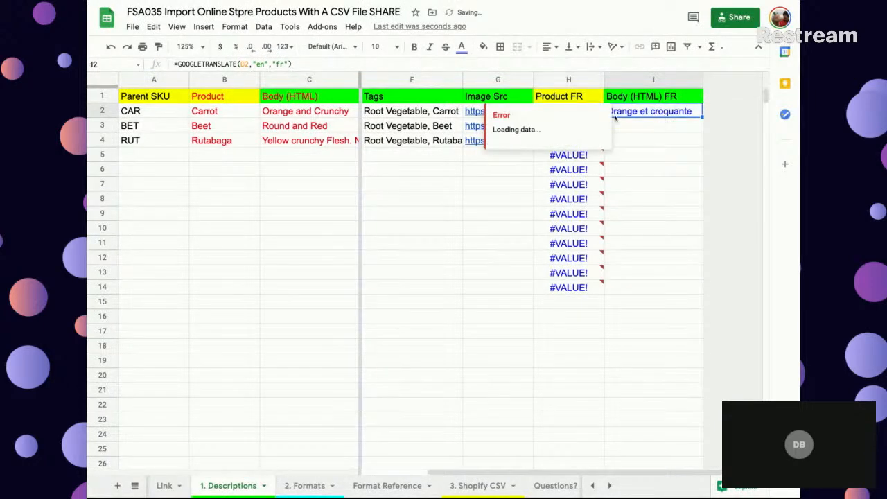
{"action": "left_click", "coordinate": [303, 115]}
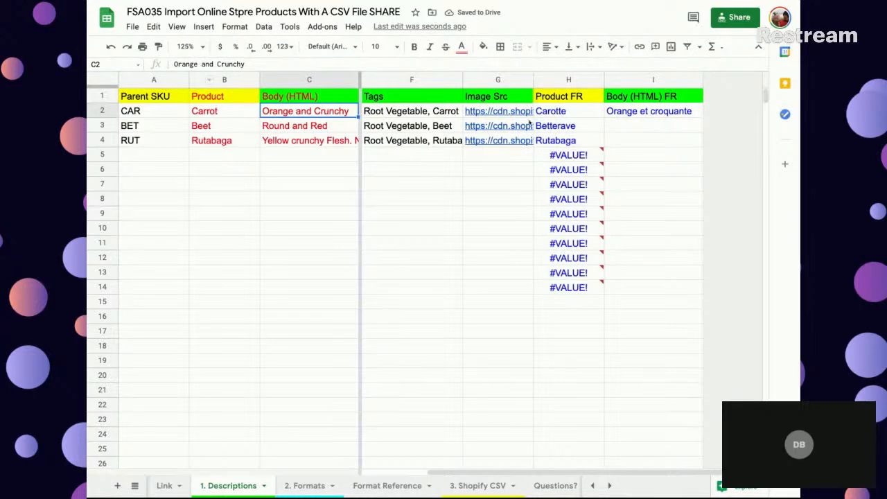
{"action": "left_click", "coordinate": [651, 113]}
{"action": "left_click_drag", "start_coordinate": [702, 118], "coordinate": [702, 293]}
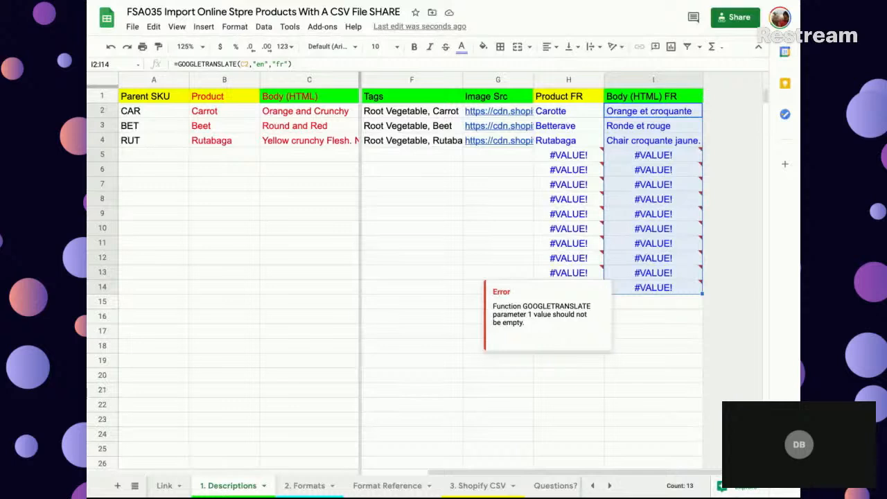
{"action": "left_click", "coordinate": [504, 194]}
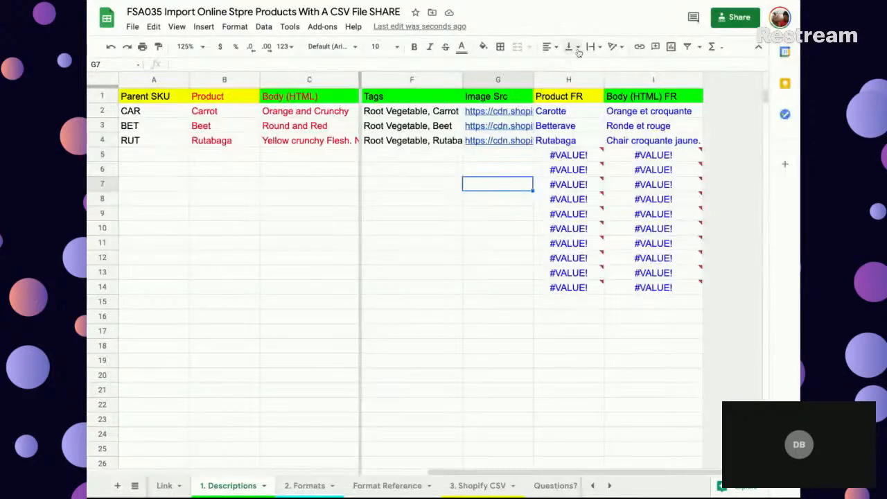
- Overwrite the French product name in H3 with saedfasdf and undo that entry
{"action": "left_click", "coordinate": [571, 122]}
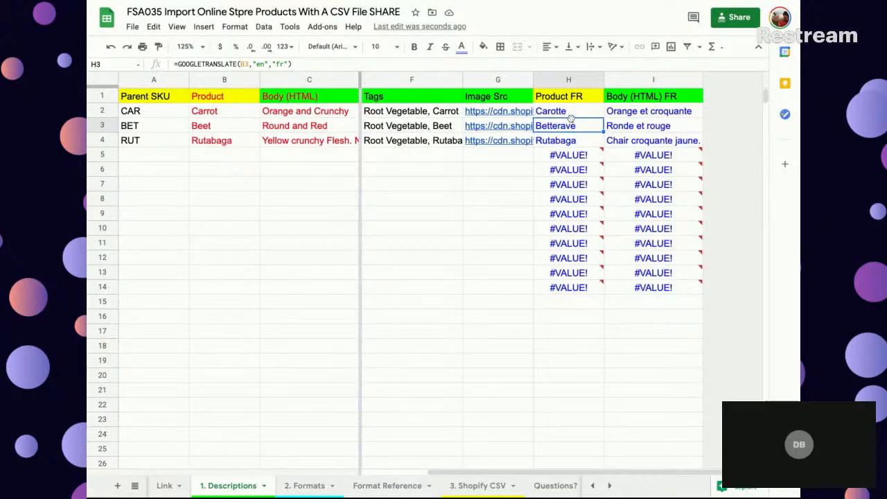
{"action": "type", "text": "saedfasdf"}
{"action": "key", "text": "Return"}
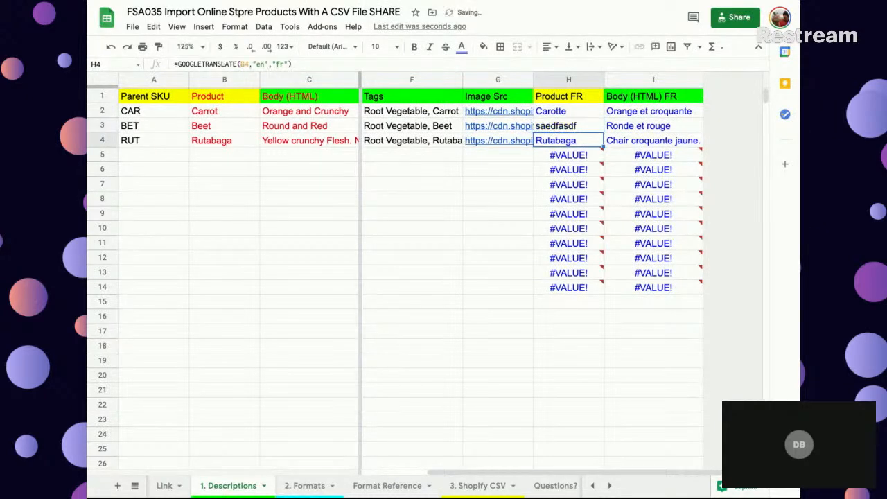
{"action": "left_click", "coordinate": [570, 124]}
{"action": "key", "text": "ctrl+z"}
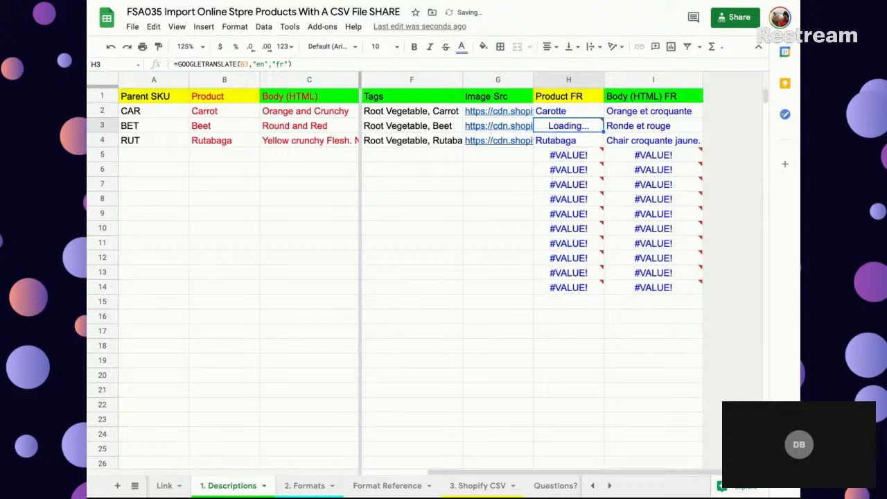
{"action": "left_click", "coordinate": [580, 143]}
{"action": "left_click_drag", "start_coordinate": [576, 116], "coordinate": [645, 154]}
{"action": "left_click", "coordinate": [629, 127]}
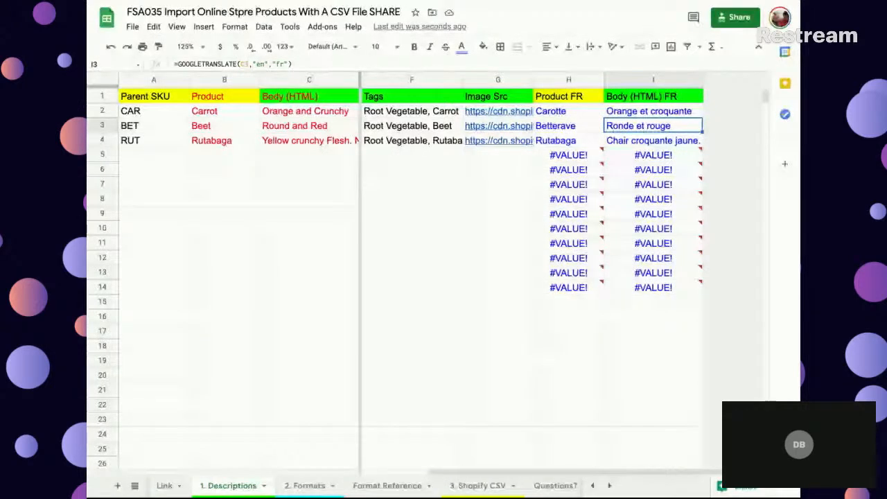
- Set the text colour of the Product and Format columns to red on the 2. Formats sheet
{"action": "left_click", "coordinate": [302, 488]}
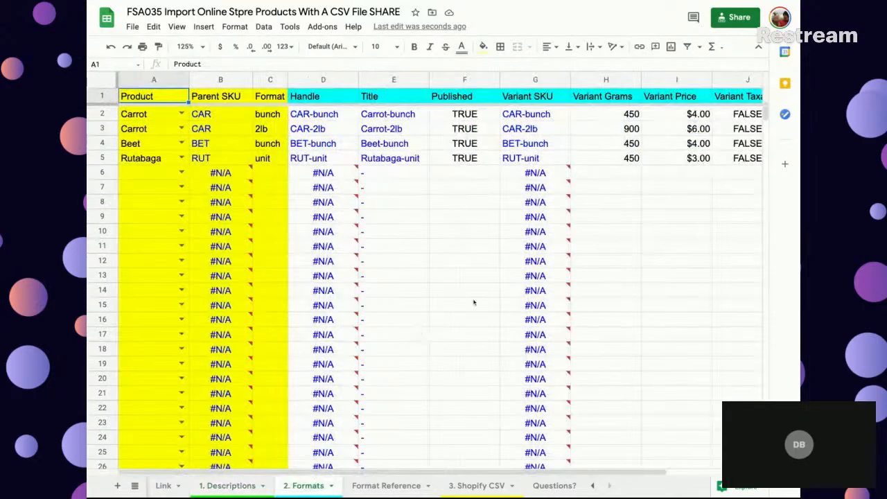
{"action": "left_click", "coordinate": [152, 78]}
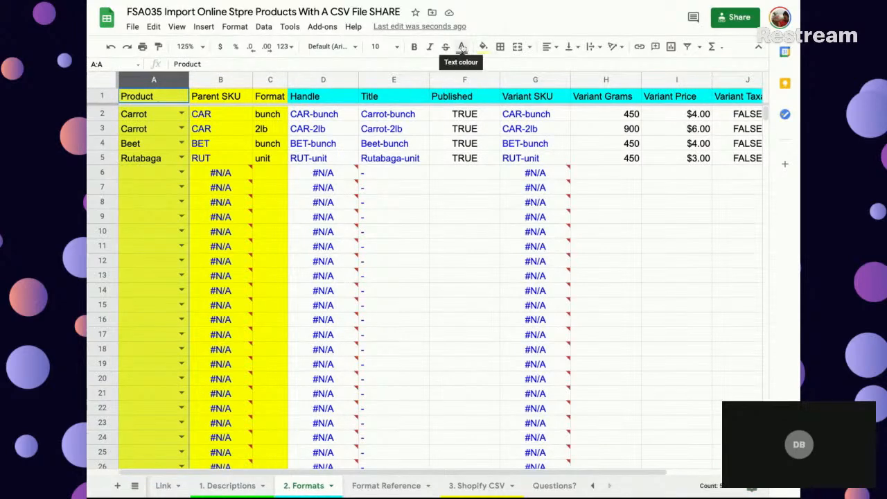
{"action": "left_click", "coordinate": [462, 47]}
{"action": "left_click", "coordinate": [478, 101]}
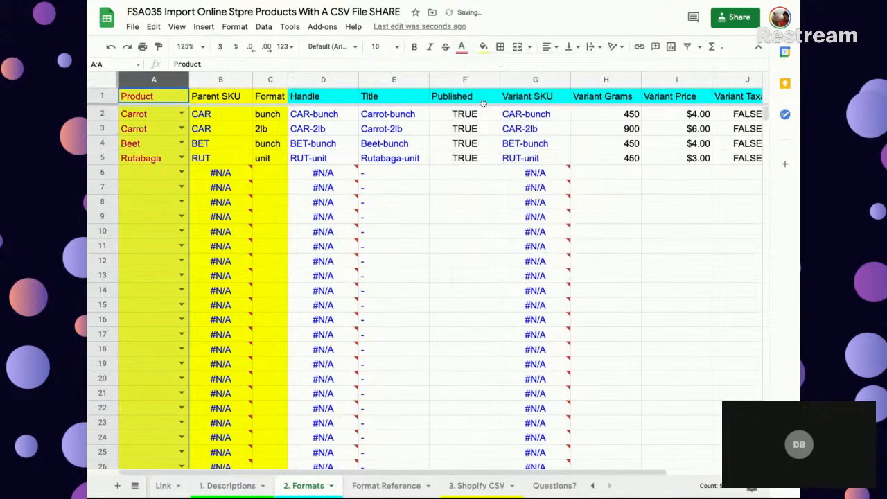
{"action": "left_click", "coordinate": [276, 80]}
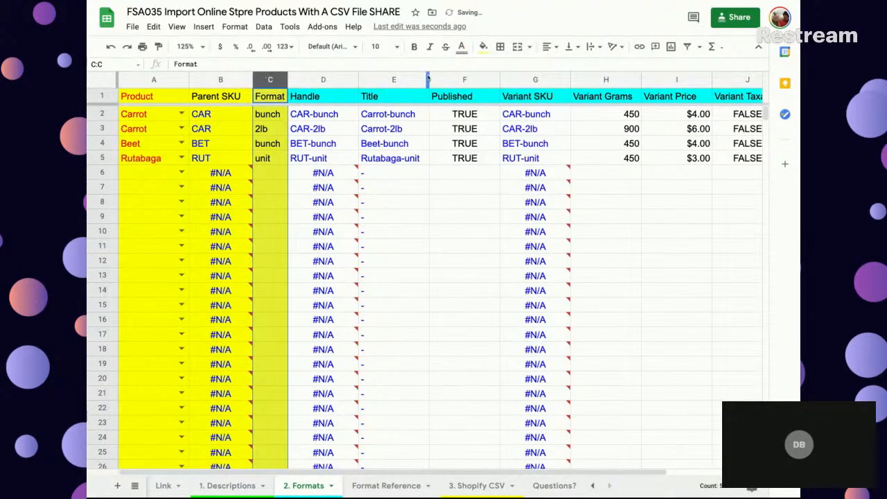
{"action": "left_click", "coordinate": [461, 47]}
{"action": "left_click", "coordinate": [478, 99]}
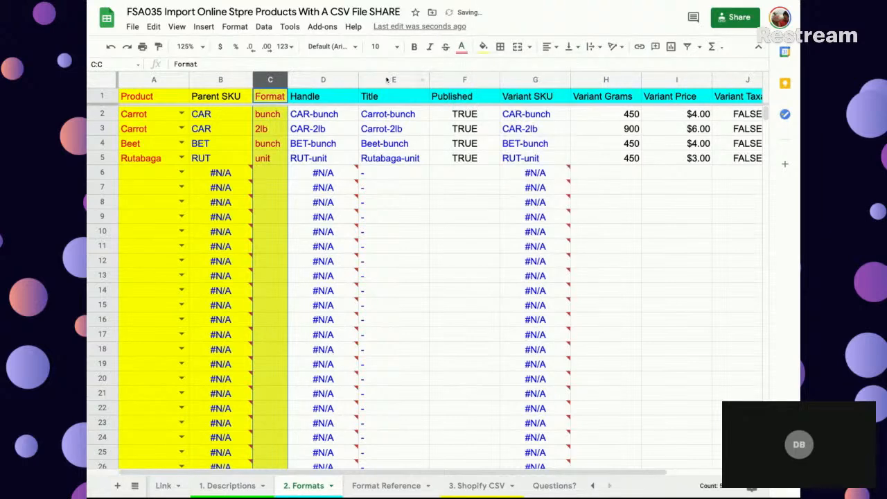
- Format the Title column with red text and a light red fill
{"action": "left_click", "coordinate": [386, 79]}
{"action": "left_click", "coordinate": [461, 47]}
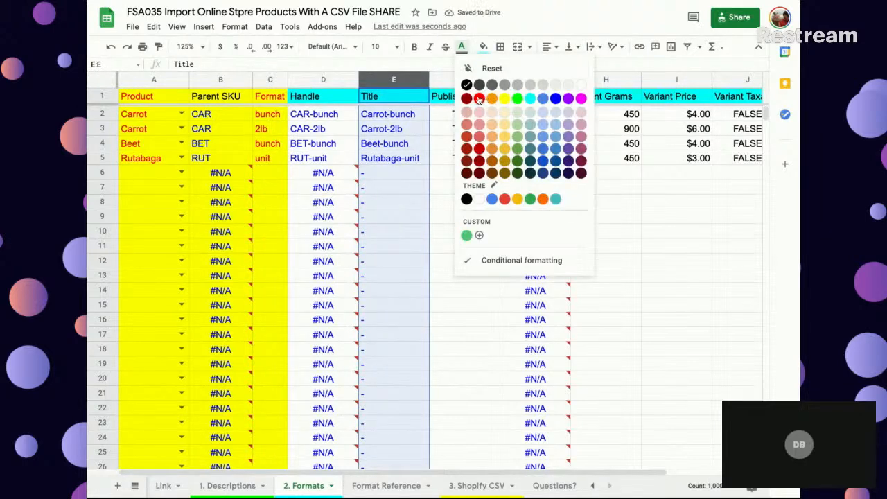
{"action": "left_click", "coordinate": [479, 100]}
{"action": "scroll", "coordinate": [532, 128], "scroll_direction": "right", "scroll_amount": 2}
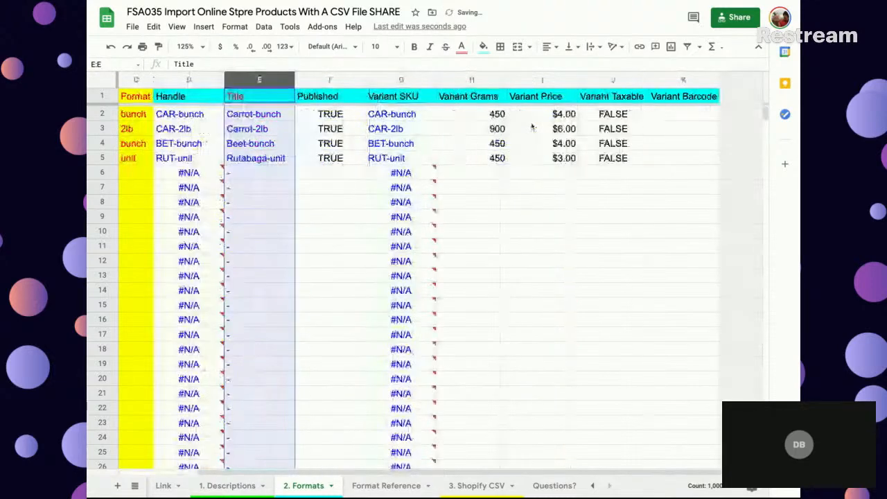
{"action": "scroll", "coordinate": [532, 128], "scroll_direction": "left", "scroll_amount": 2}
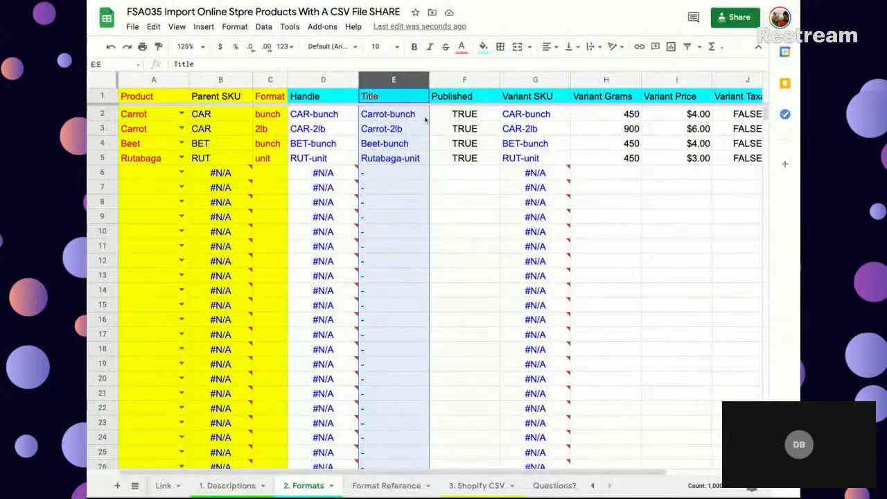
{"action": "left_click", "coordinate": [483, 47]}
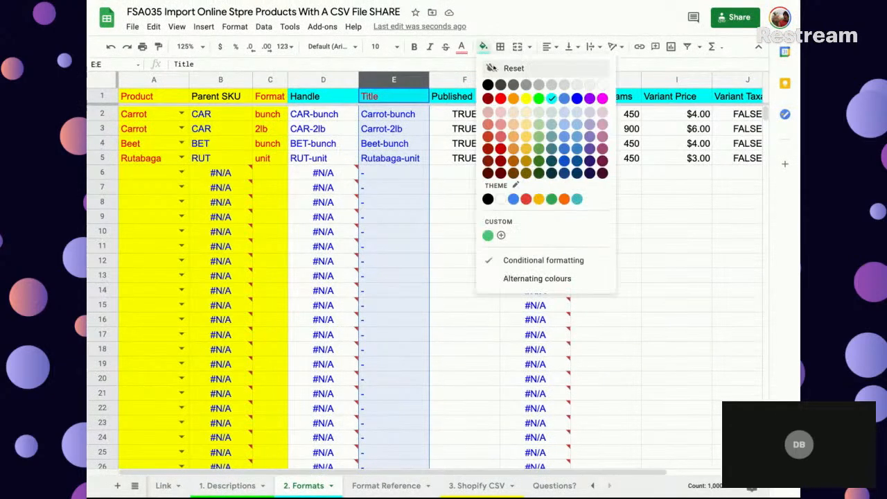
{"action": "left_click", "coordinate": [500, 99]}
{"action": "left_click", "coordinate": [483, 46]}
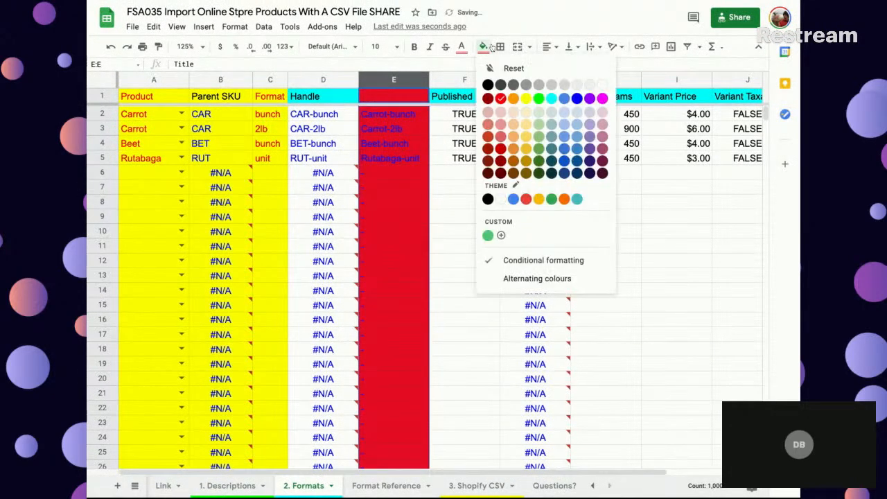
{"action": "left_click", "coordinate": [500, 111]}
- Freeze the columns up to and including the Title column E
{"action": "left_click", "coordinate": [386, 159]}
{"action": "left_click", "coordinate": [395, 80]}
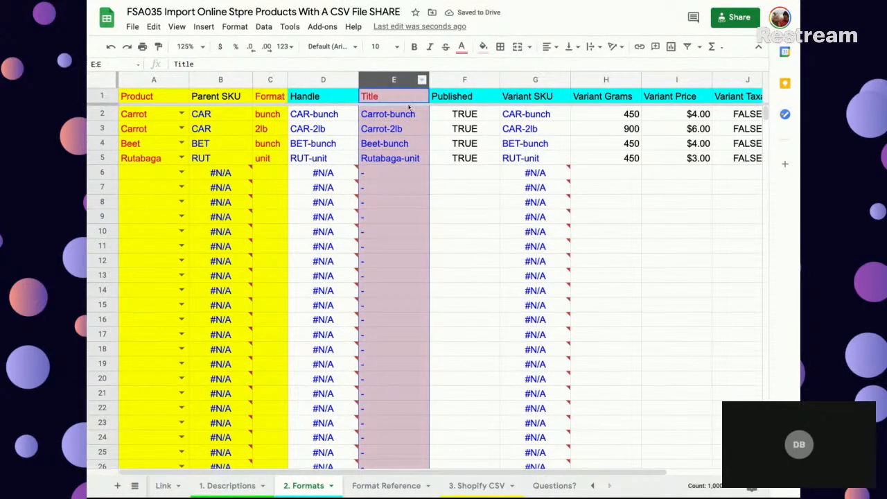
{"action": "left_click_drag", "start_coordinate": [429, 80], "coordinate": [431, 80]}
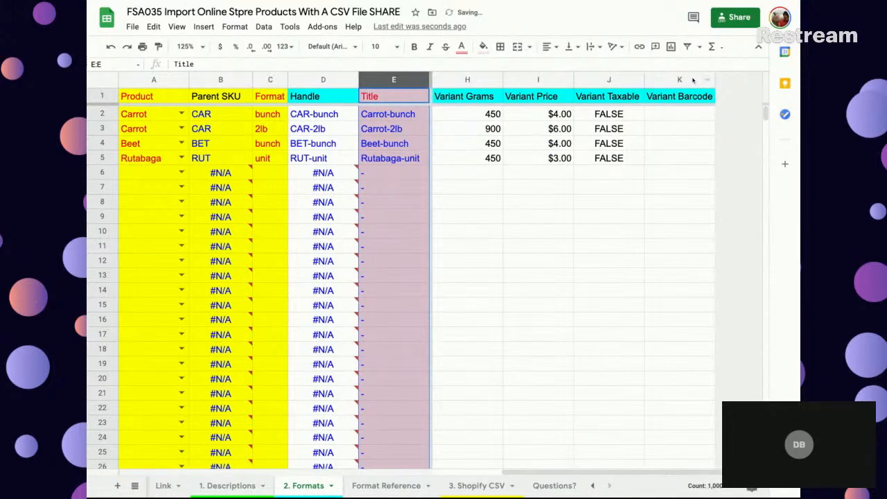
- Insert three new columns after the Variant Barcode column
{"action": "left_click_drag", "start_coordinate": [677, 81], "coordinate": [547, 81]}
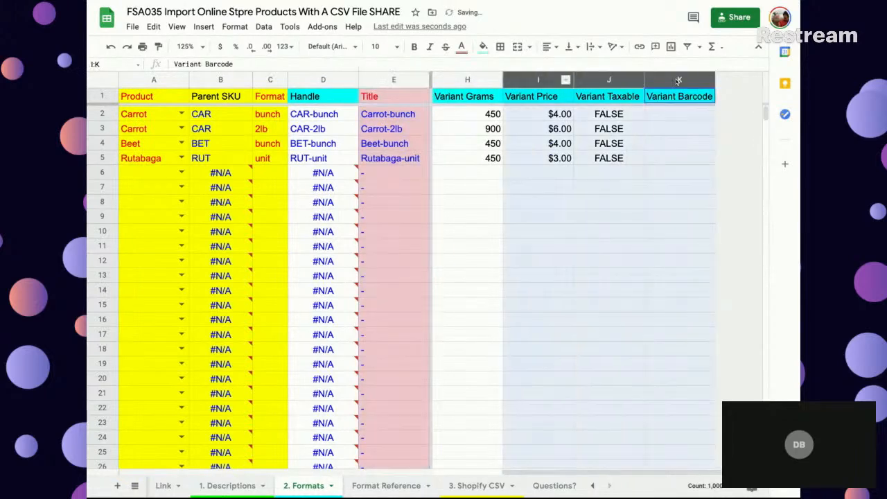
{"action": "right_click", "coordinate": [555, 83]}
{"action": "left_click", "coordinate": [590, 142]}
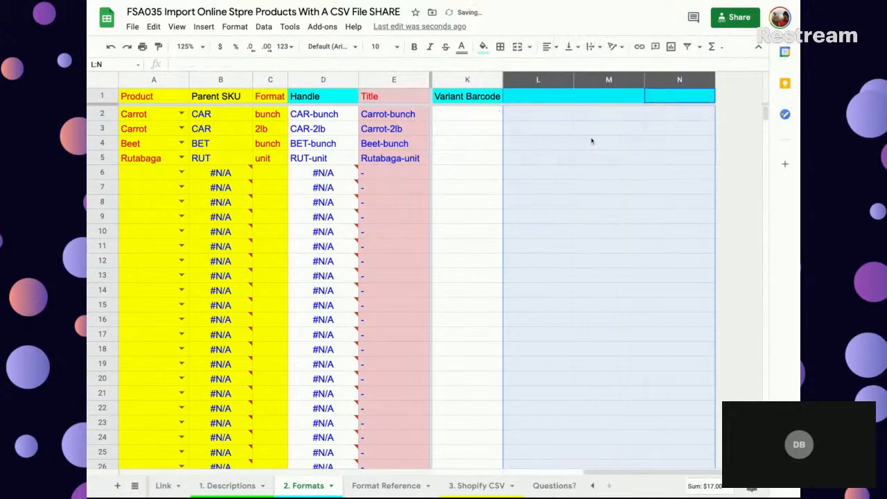
- Enter the headers Product FR, Format FR and Title FR in cells L1, M1 and N1
{"action": "left_click", "coordinate": [543, 102]}
{"action": "type", "text": "Pr"}
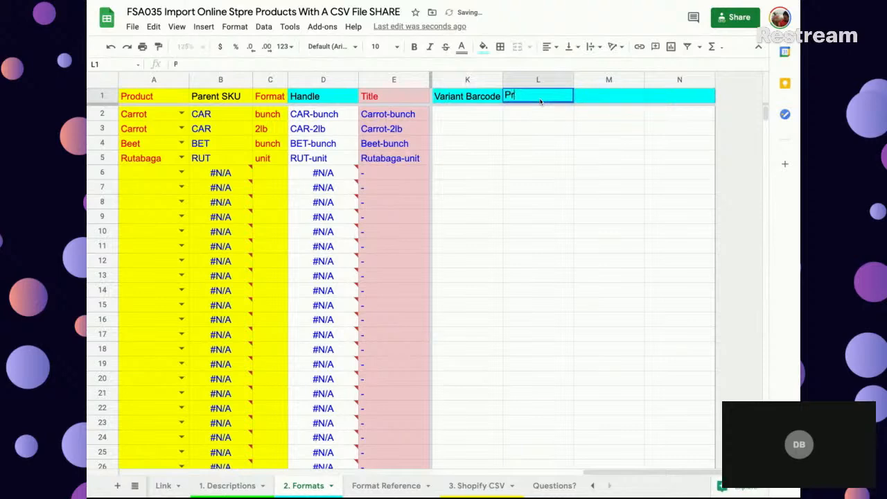
{"action": "type", "text": "oduct FR"}
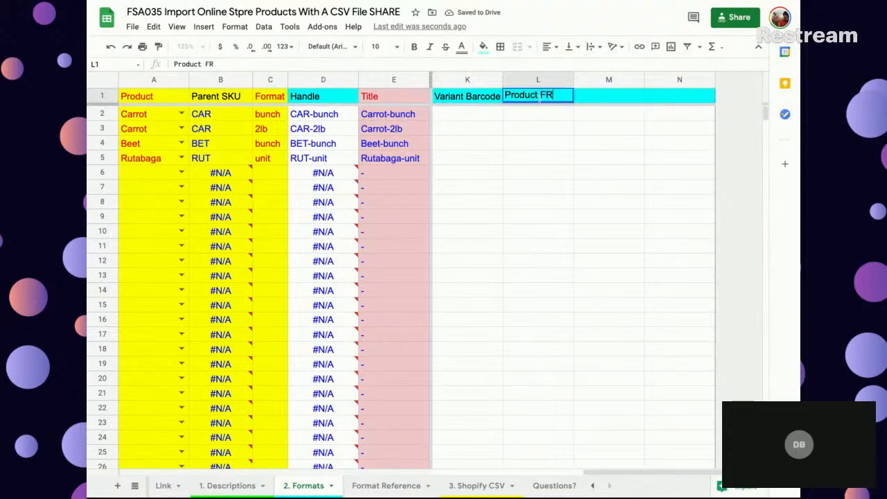
{"action": "left_click", "coordinate": [244, 101]}
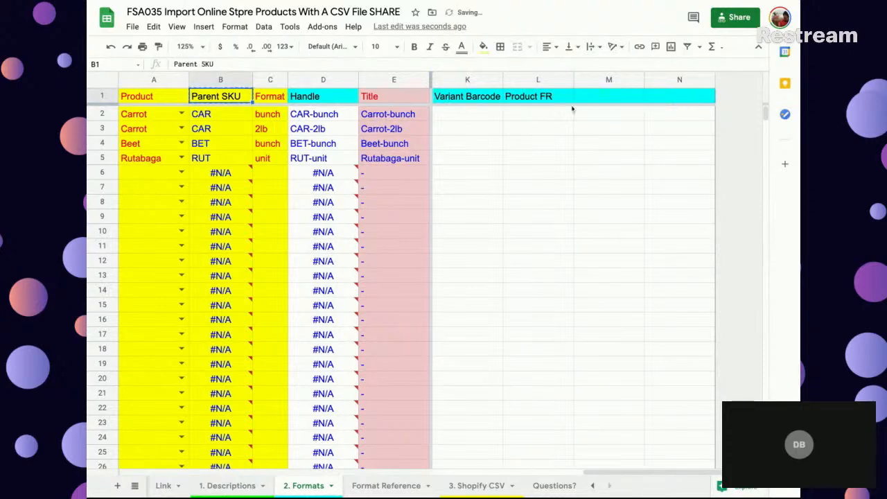
{"action": "left_click", "coordinate": [267, 98]}
{"action": "key", "text": "ctrl+c"}
{"action": "left_click", "coordinate": [586, 97]}
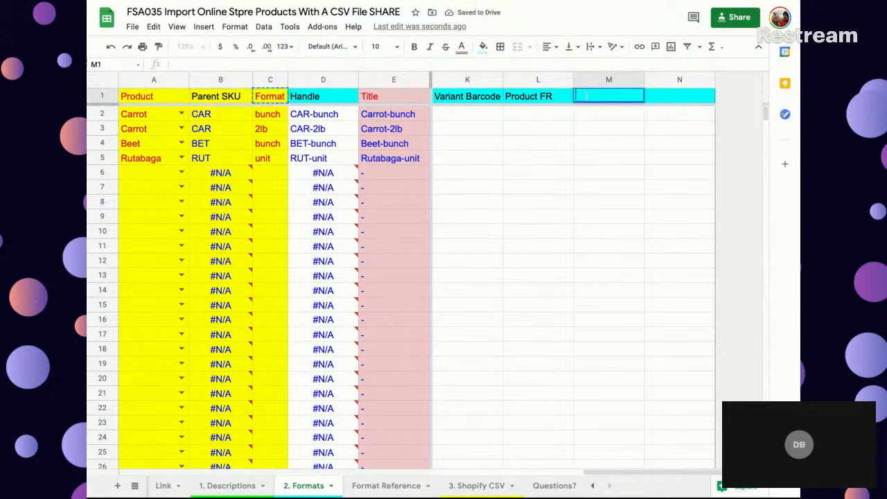
{"action": "key", "text": "ctrl+v"}
{"action": "type", "text": "FR"}
{"action": "key", "text": "Return"}
{"action": "left_click", "coordinate": [668, 99]}
{"action": "type", "text": "Title FR"}
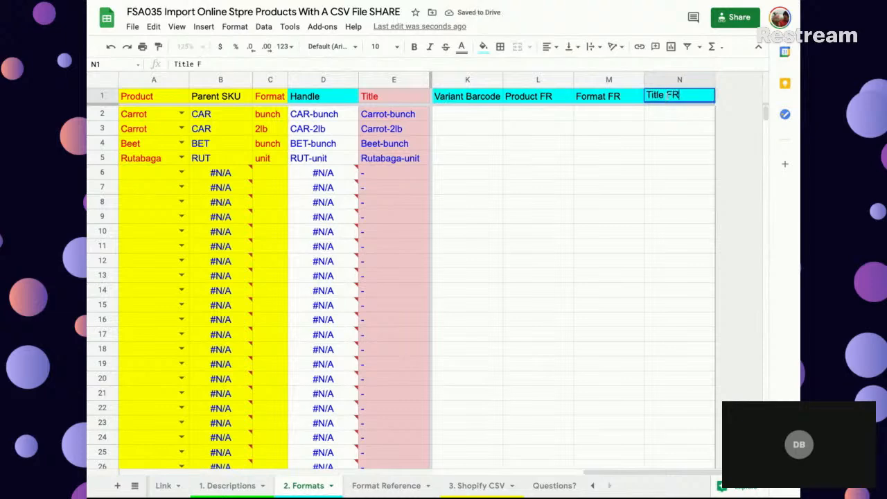
{"action": "key", "text": "Return"}
- Fill columns L to N light red and copy the Variant Barcode header's formatting onto L1:N1
{"action": "left_click_drag", "start_coordinate": [547, 80], "coordinate": [706, 79]}
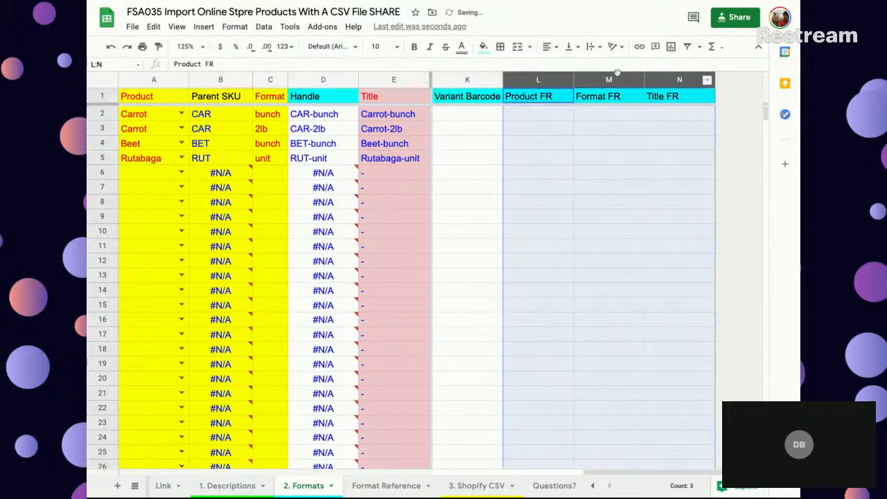
{"action": "left_click", "coordinate": [483, 47]}
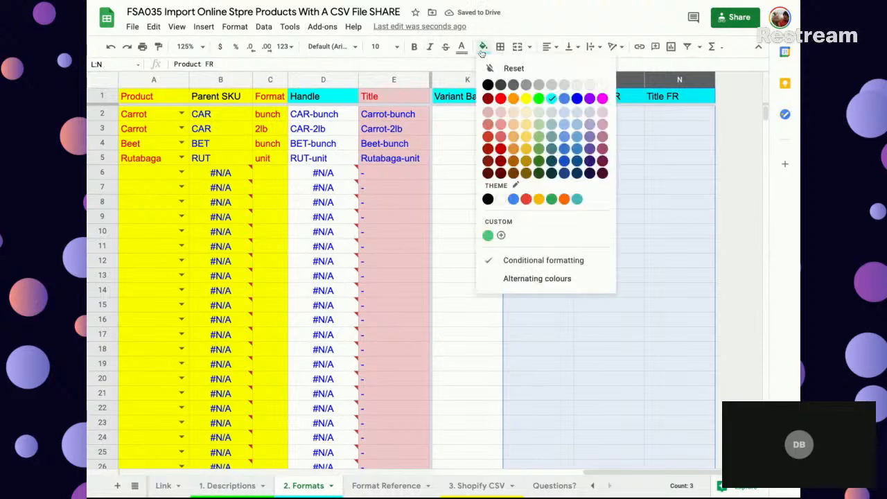
{"action": "left_click", "coordinate": [499, 113]}
{"action": "left_click", "coordinate": [467, 96]}
{"action": "key", "text": "ctrl+c"}
{"action": "left_click_drag", "start_coordinate": [537, 96], "coordinate": [667, 100]}
{"action": "key", "text": "ctrl+alt+v"}
{"action": "left_click", "coordinate": [588, 118]}
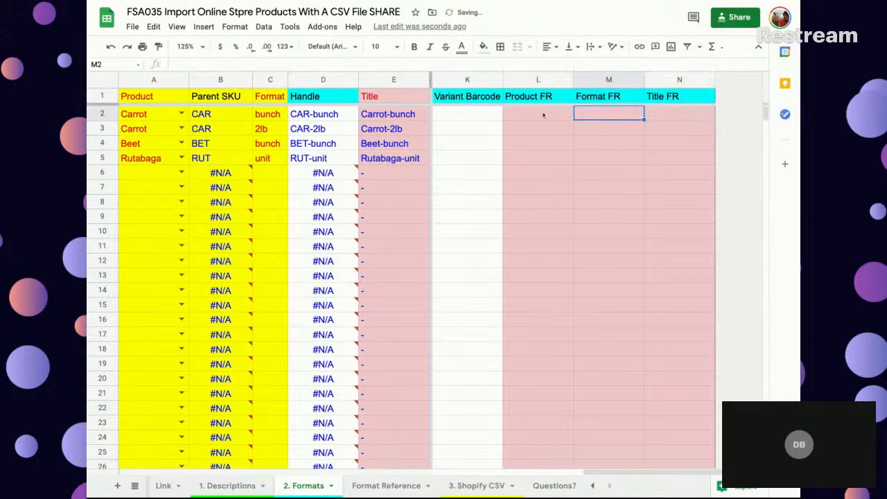
- Examine the Product and Format source cells in row 2 and the Product FR translations on the 1. Descriptions sheet
{"action": "left_click", "coordinate": [543, 116]}
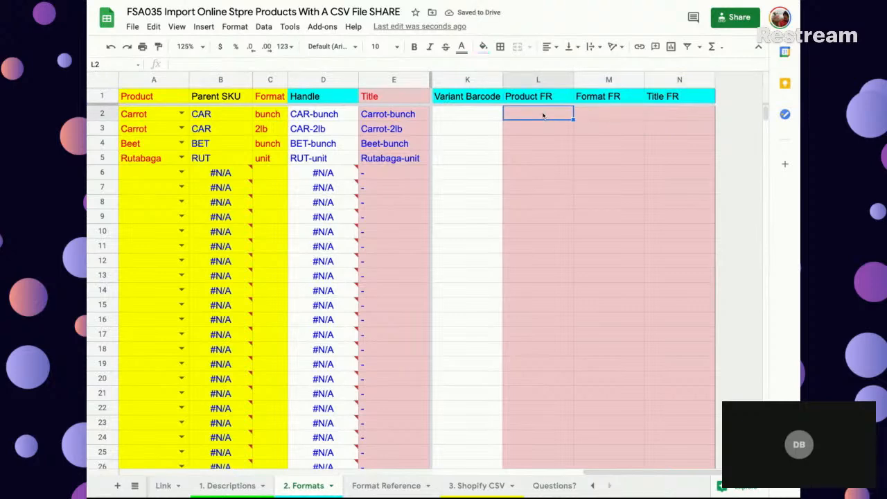
{"action": "left_click", "coordinate": [142, 115]}
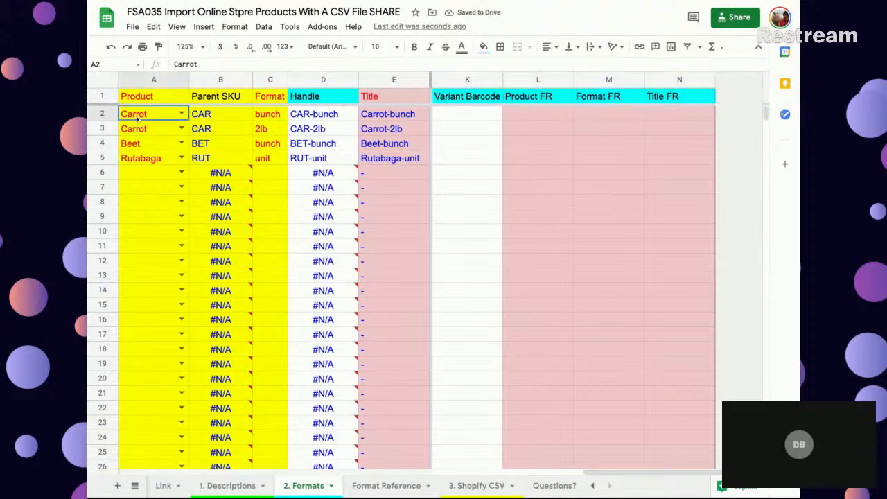
{"action": "left_click", "coordinate": [264, 115]}
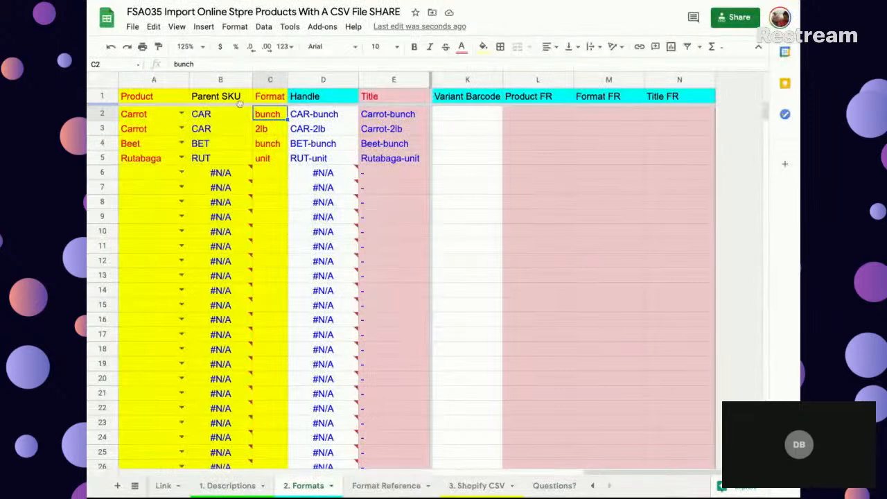
{"action": "left_click", "coordinate": [151, 119]}
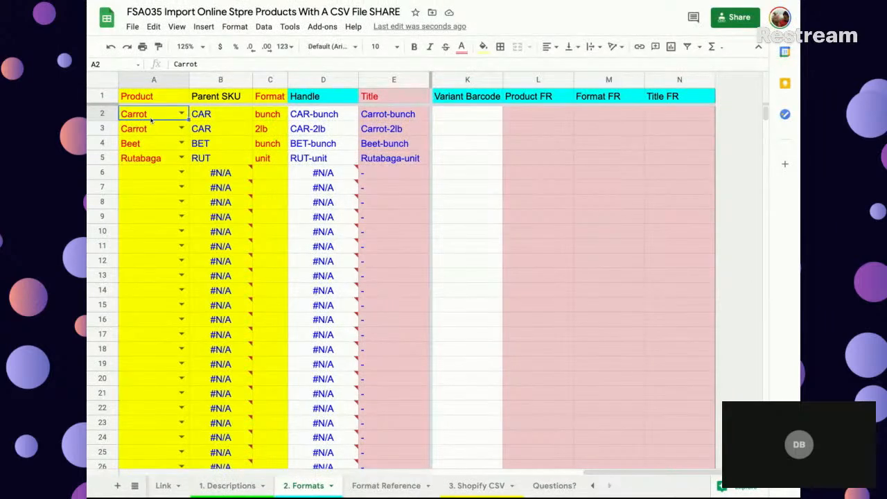
{"action": "left_click", "coordinate": [227, 485]}
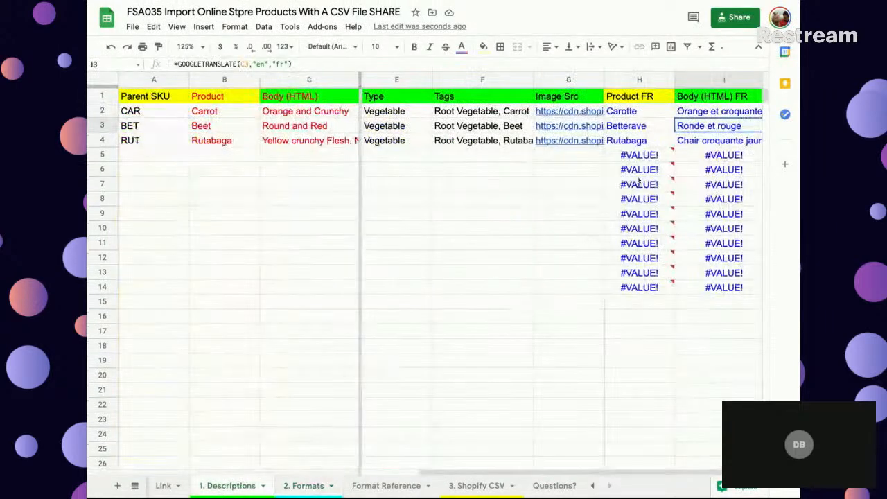
{"action": "left_click", "coordinate": [303, 485]}
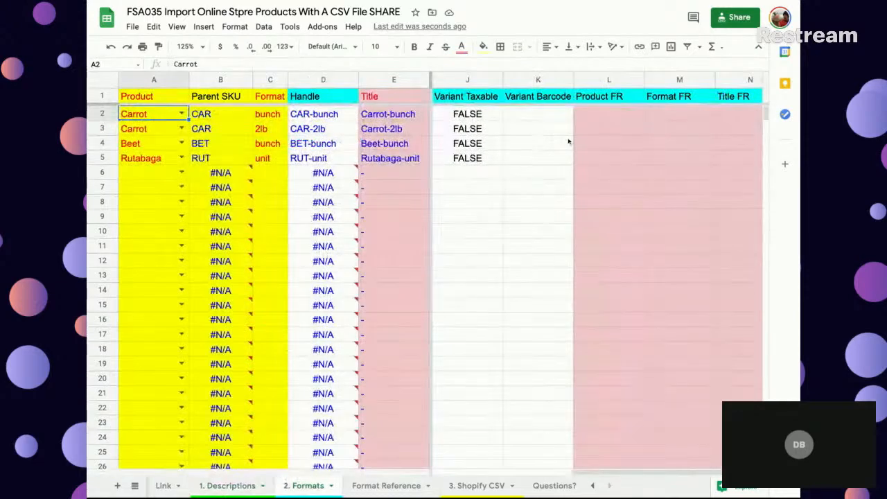
- Start an INDEX formula in L2 of the 2. Formats sheet that references column H of the 1. Descriptions sheet
{"action": "left_click", "coordinate": [593, 112]}
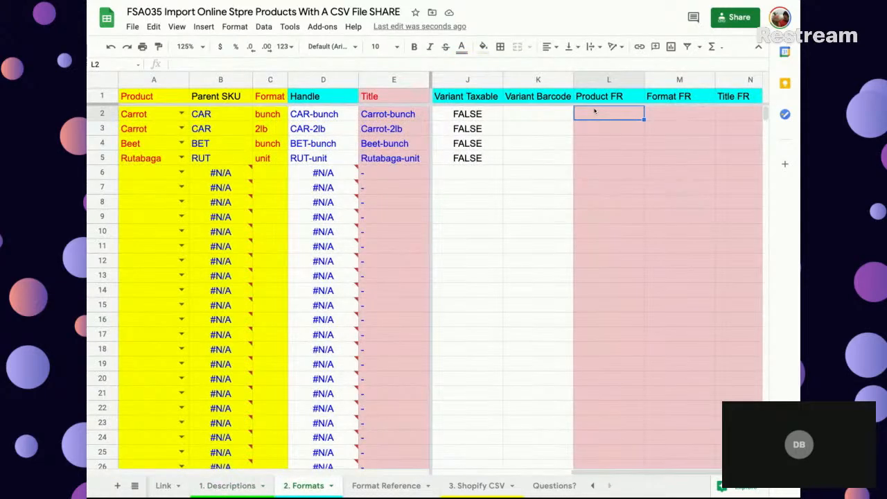
{"action": "type", "text": "=in"}
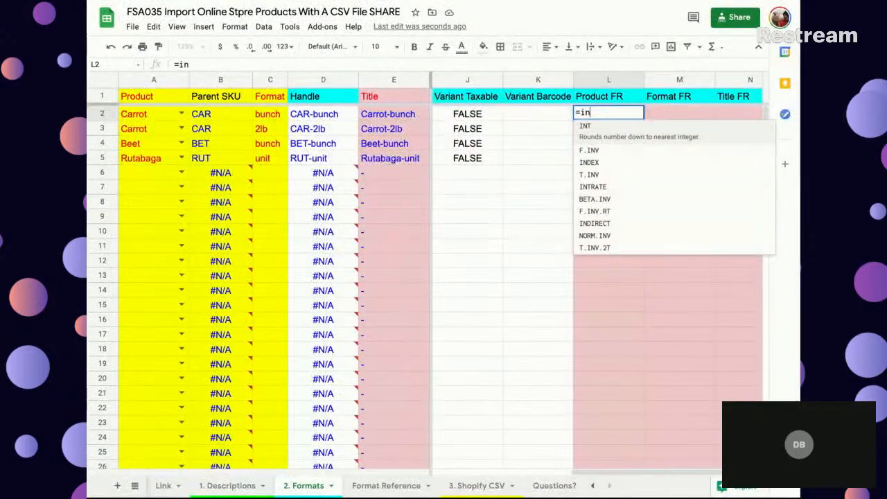
{"action": "type", "text": "dex("}
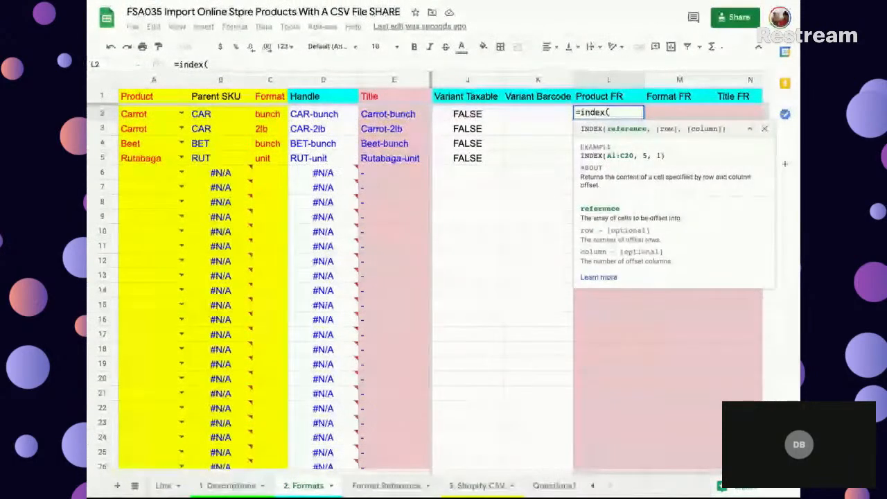
{"action": "left_click", "coordinate": [227, 485]}
{"action": "left_click", "coordinate": [635, 78]}
{"action": "type", "text": ";marh"}
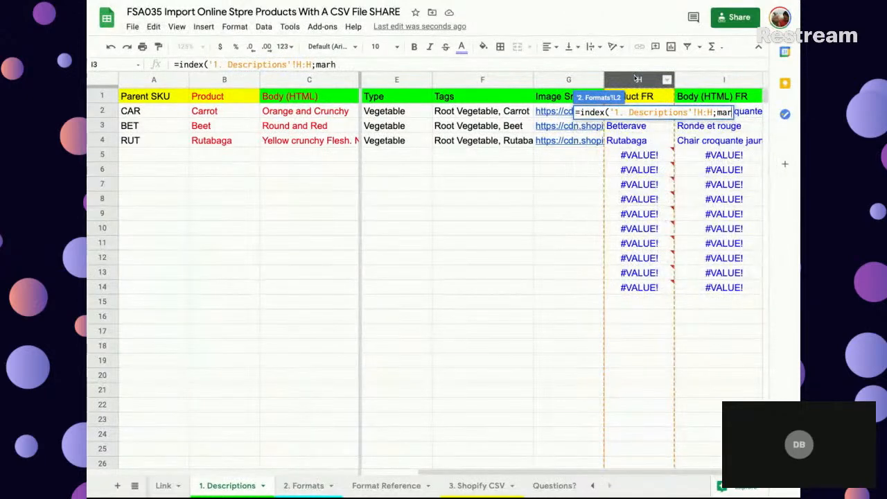
{"action": "type", "text": "cx"}
- Complete the L2 formula with an exact MATCH of A2 against column B of 1. Descriptions, using match type 0
{"action": "key", "text": "BackSpace"}
{"action": "key", "text": "BackSpace"}
{"action": "type", "text": "r"}
{"action": "key", "text": "BackSpace"}
{"action": "key", "text": "BackSpace"}
{"action": "type", "text": "tch"}
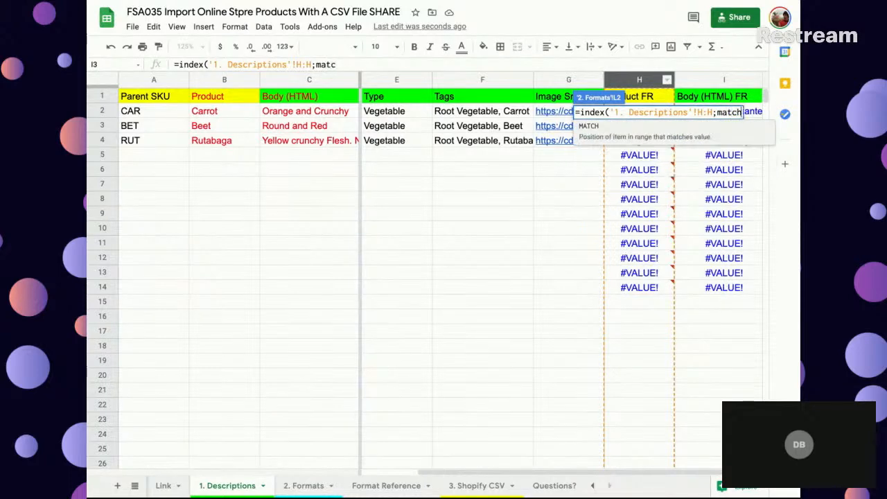
{"action": "type", "text": "("}
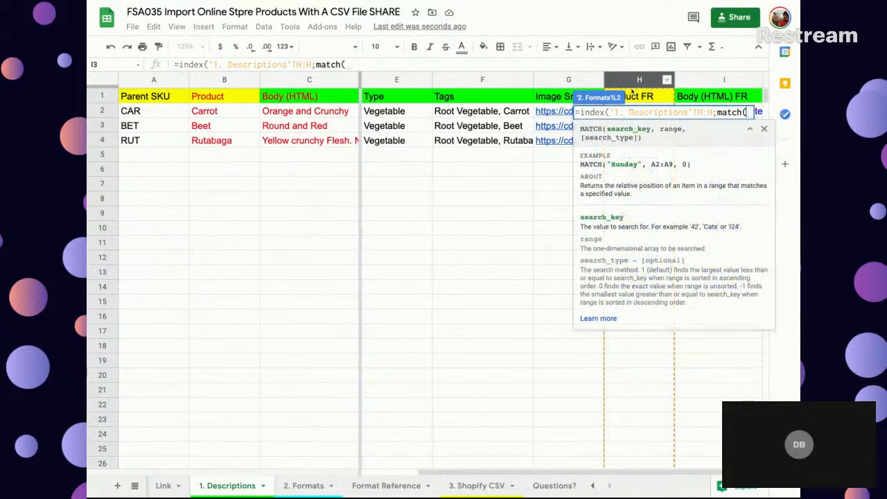
{"action": "left_click", "coordinate": [308, 486]}
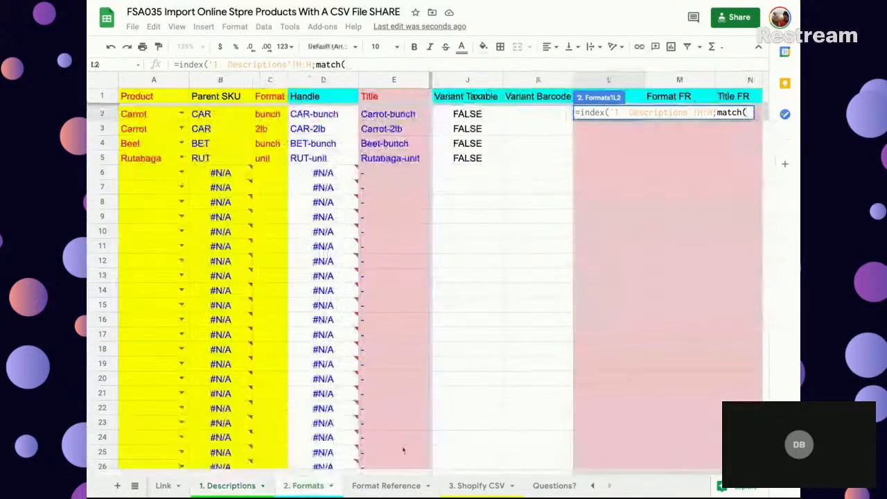
{"action": "left_click", "coordinate": [136, 117]}
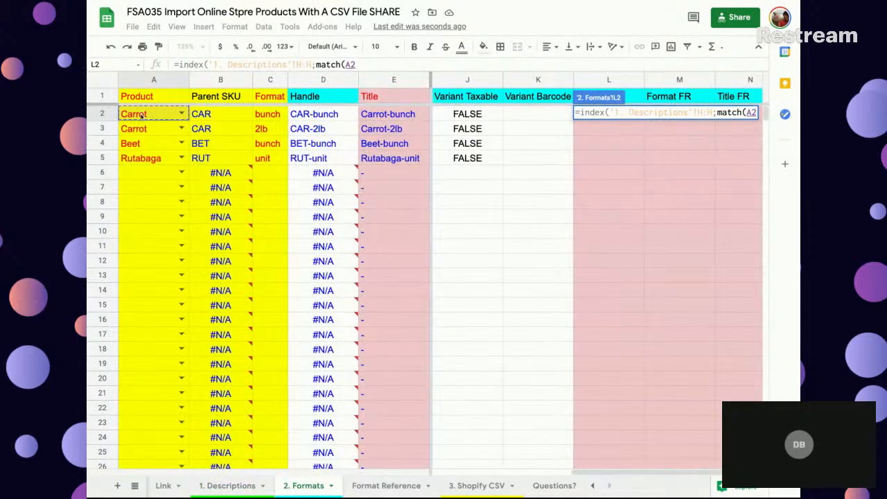
{"action": "type", "text": ";"}
{"action": "left_click", "coordinate": [227, 486]}
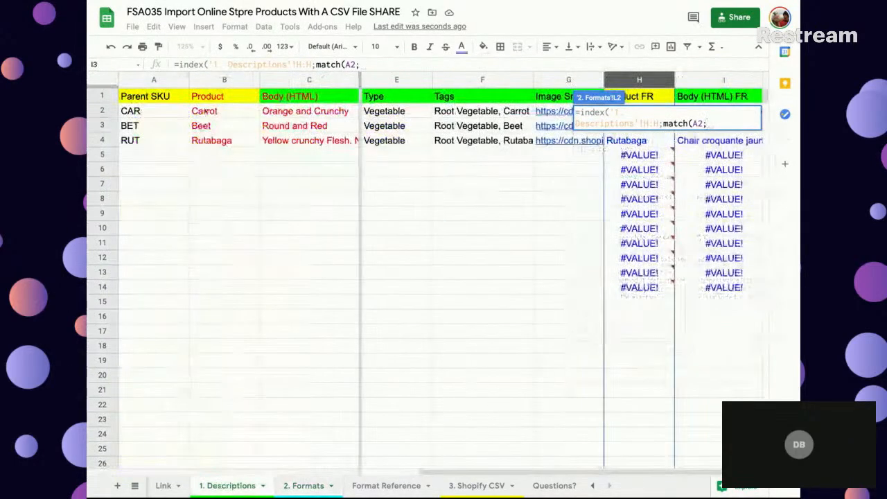
{"action": "left_click", "coordinate": [215, 81]}
{"action": "type", "text": ";0)"}
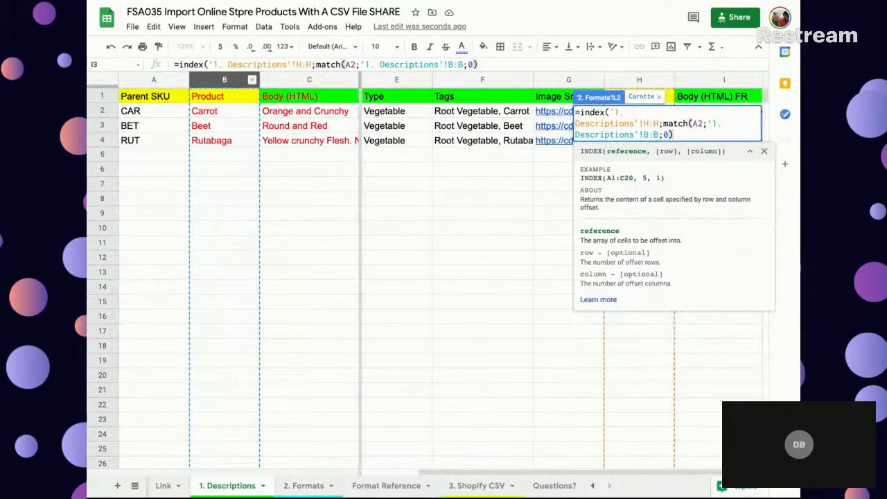
{"action": "key", "text": "Return"}
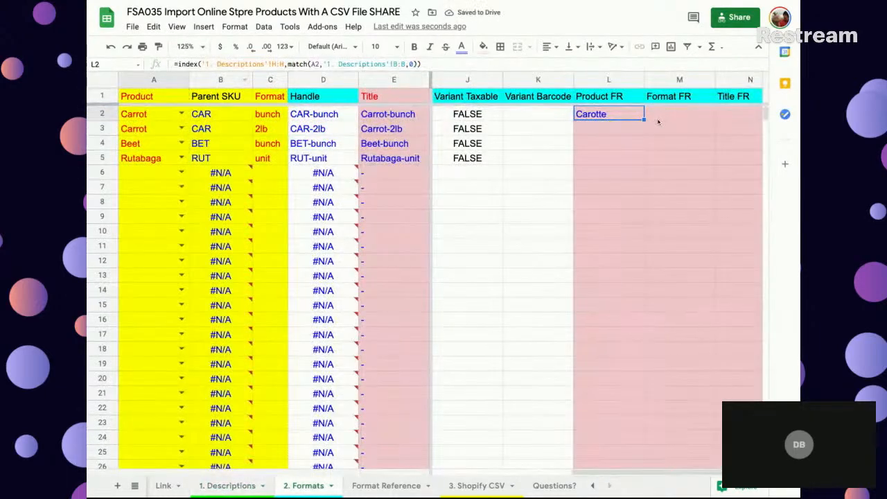
- Fill the L2 lookup formula down the Product FR column and return to L2
{"action": "key", "text": "ctrl+shift+Down"}
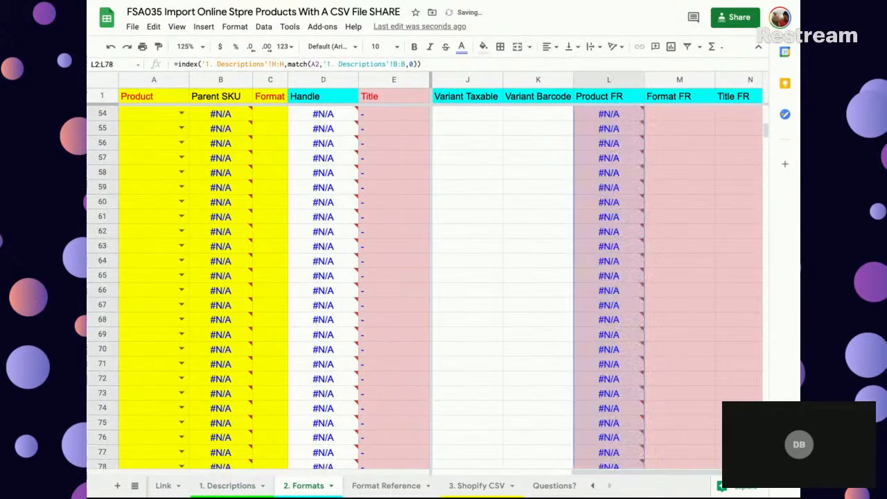
{"action": "key", "text": "ctrl+d"}
{"action": "key", "text": "ctrl+Up"}
{"action": "key", "text": "Down"}
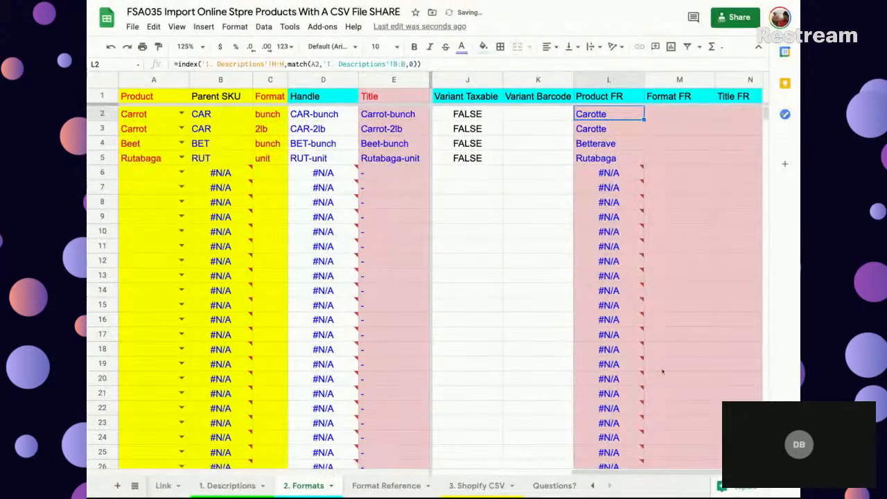
- Inspect the translation formula in Product FR cell H2 on 1. Descriptions and return to the 2. Formats sheet
{"action": "mouse_move", "coordinate": [604, 170]}
{"action": "left_click", "coordinate": [228, 485]}
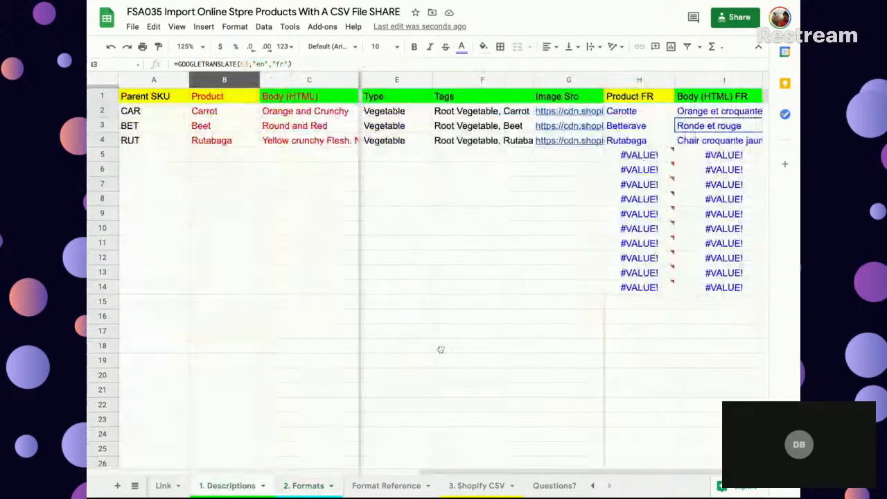
{"action": "left_click", "coordinate": [641, 118]}
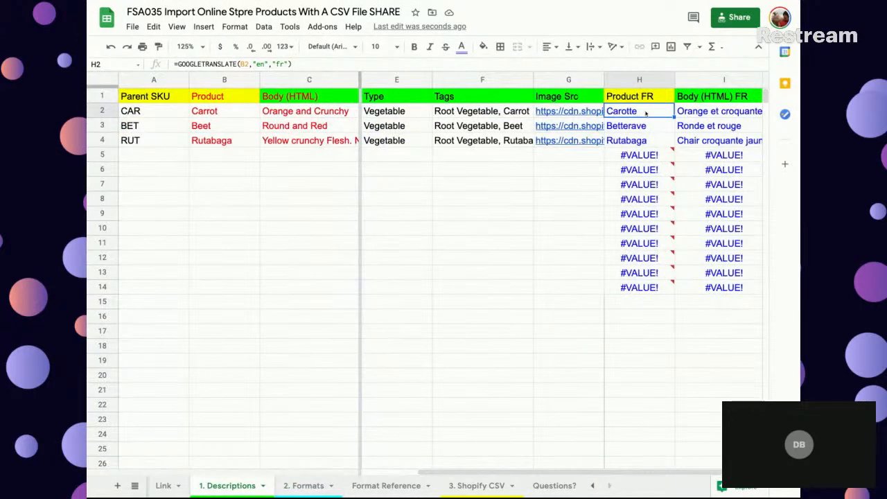
{"action": "double_click", "coordinate": [640, 116]}
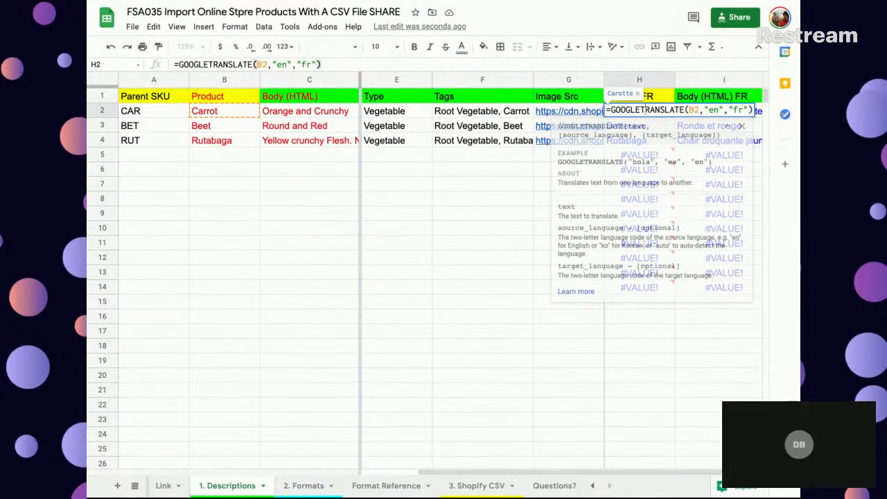
{"action": "left_click", "coordinate": [639, 79]}
{"action": "left_click", "coordinate": [625, 116]}
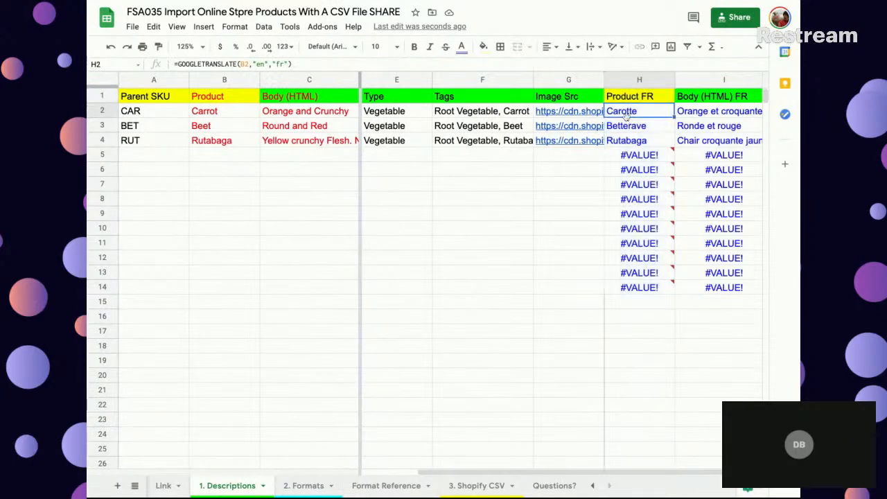
{"action": "left_click", "coordinate": [308, 486]}
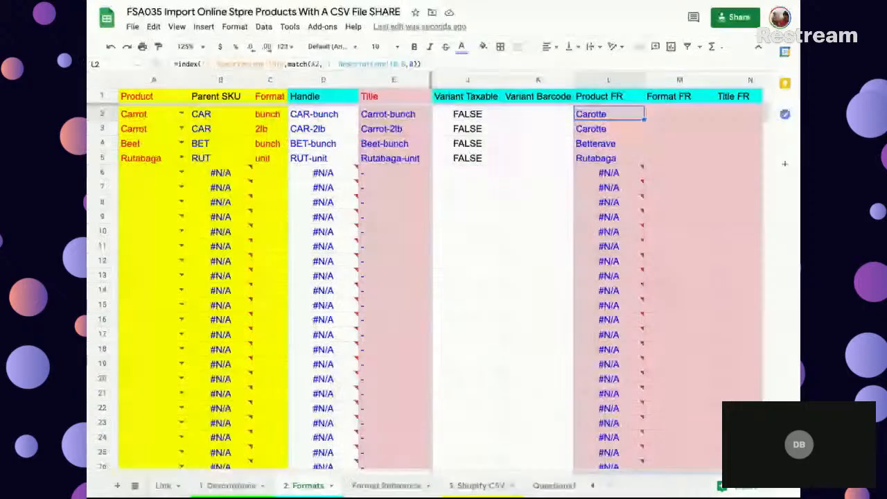
- Examine the empty Format FR cells from M2 down and the English Format entries in C2:C5
{"action": "scroll", "coordinate": [633, 173], "scroll_direction": "right", "scroll_amount": 2}
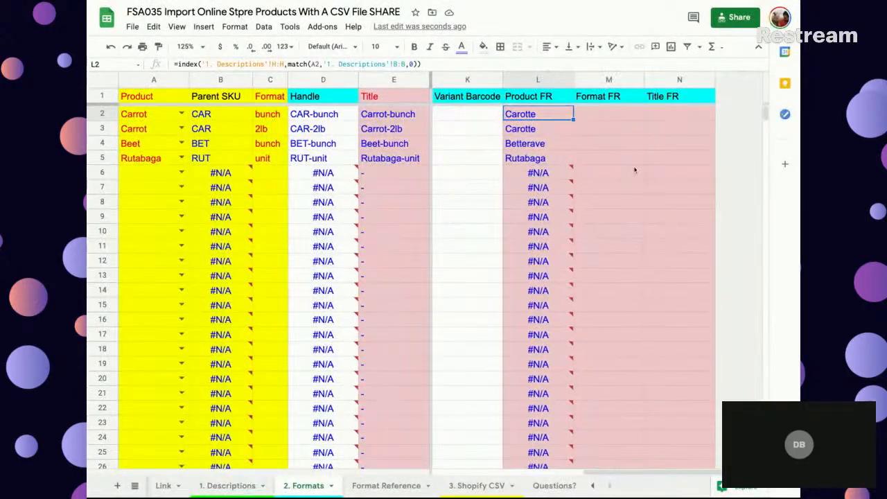
{"action": "left_click", "coordinate": [600, 116]}
{"action": "key", "text": "shift+Down"}
{"action": "key", "text": "shift+Down"}
{"action": "key", "text": "shift+Down"}
{"action": "key", "text": "shift+Down"}
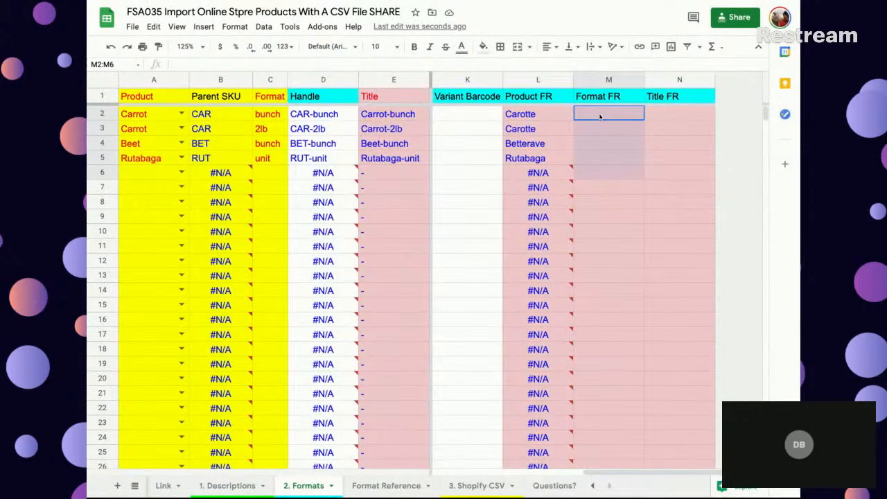
{"action": "left_click", "coordinate": [275, 115]}
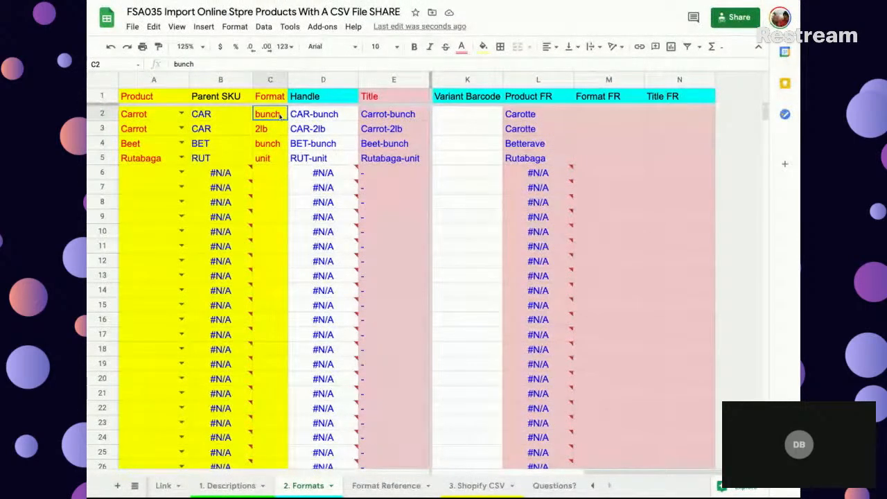
{"action": "left_click_drag", "start_coordinate": [279, 116], "coordinate": [274, 157]}
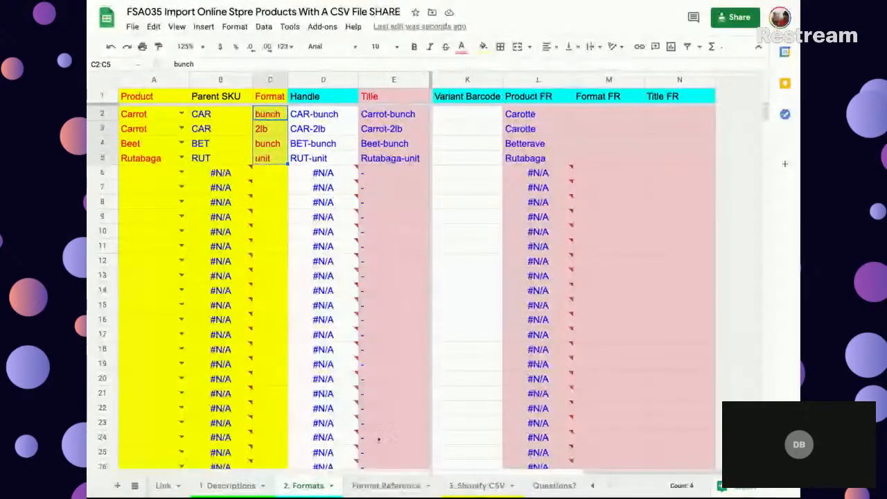
- List the distinct formats in A2 of the Format Reference sheet with =unique('2. Formats'!C2:C7)
{"action": "left_click", "coordinate": [388, 484]}
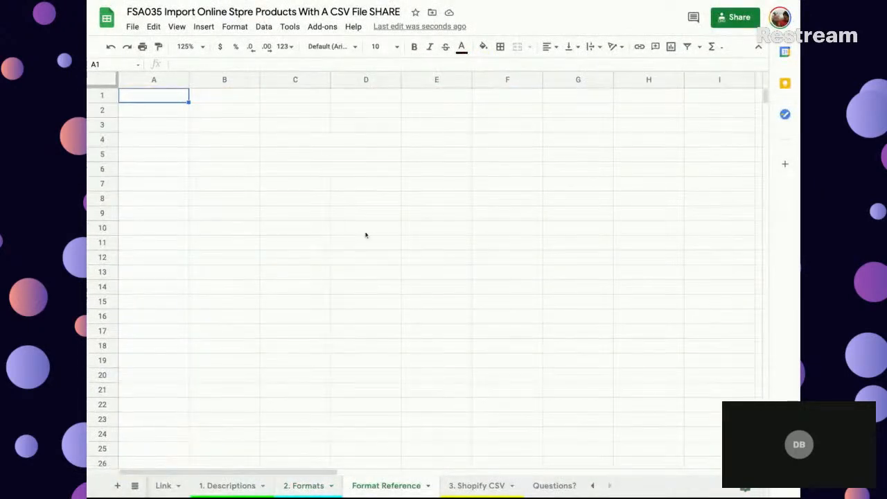
{"action": "left_click", "coordinate": [153, 115]}
{"action": "type", "text": "=uniqur"}
{"action": "key", "text": "BackSpace"}
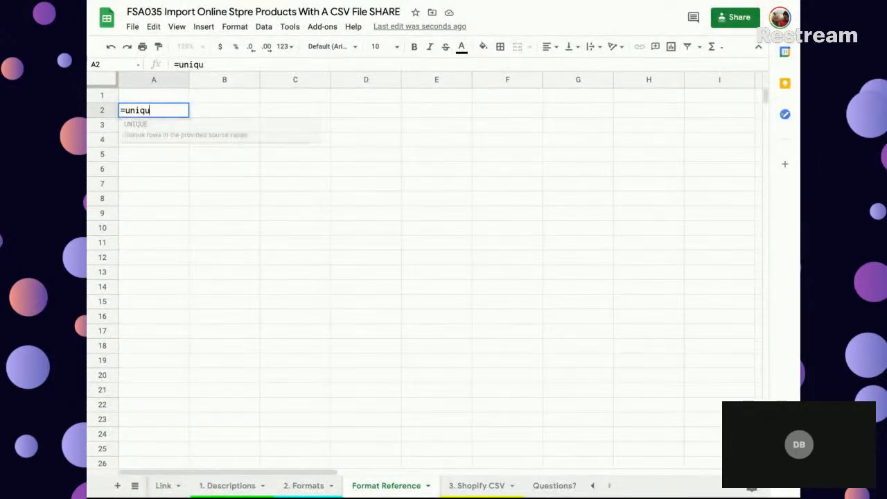
{"action": "type", "text": "e("}
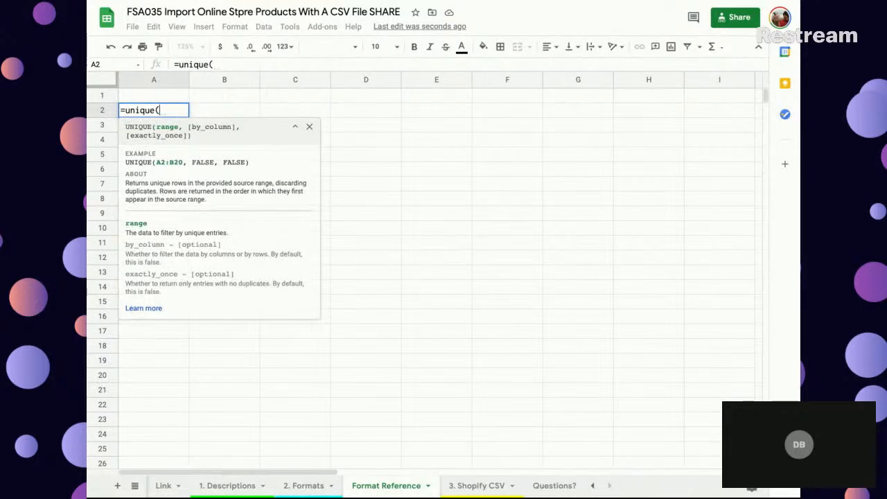
{"action": "left_click", "coordinate": [297, 489]}
{"action": "left_click_drag", "start_coordinate": [266, 115], "coordinate": [259, 188]}
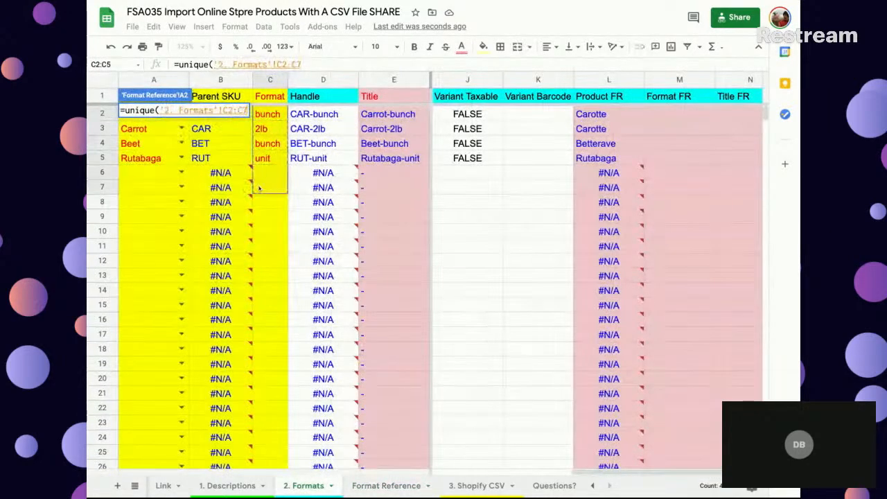
{"action": "key", "text": "Return"}
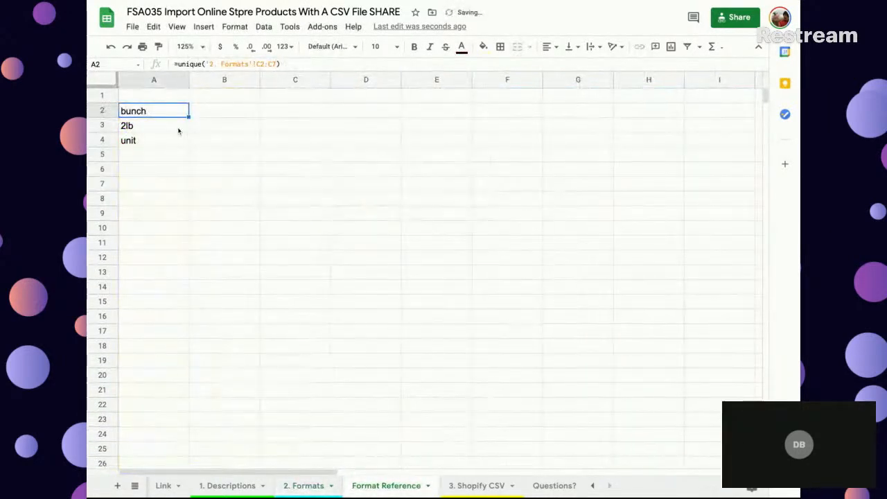
- Replace the UNIQUE formula results in A2:A4 with their plain values
{"action": "left_click", "coordinate": [158, 142], "text": "shift"}
{"action": "key", "text": "ctrl+c"}
{"action": "key", "text": "ctrl+shift+v"}
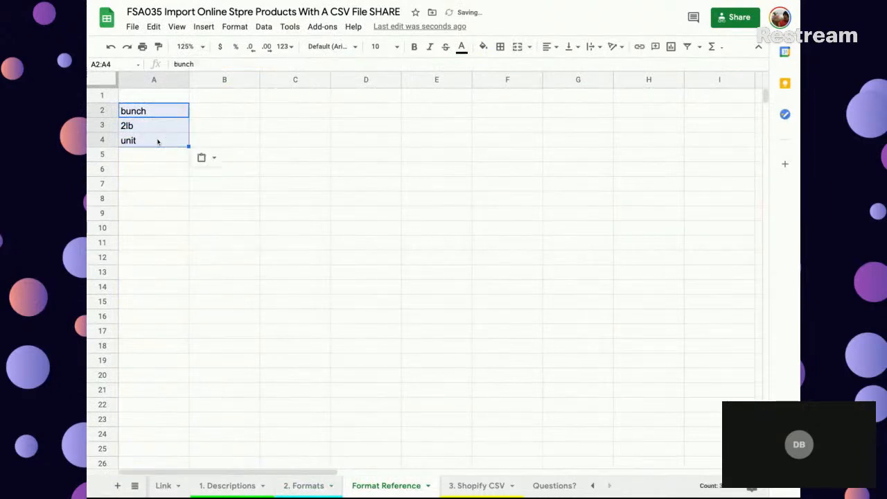
{"action": "key", "text": "Return"}
{"action": "left_click_drag", "start_coordinate": [157, 113], "coordinate": [150, 141]}
- Enter the headers Format EN in A1 and Format FR in B1 of the Format Reference sheet
{"action": "left_click", "coordinate": [164, 96]}
{"action": "type", "text": "Fromat"}
{"action": "key", "text": "BackSpace"}
{"action": "key", "text": "BackSpace"}
{"action": "key", "text": "BackSpace"}
{"action": "type", "text": "rmat EN"}
{"action": "key", "text": "Tab"}
{"action": "type", "text": "Format FR"}
{"action": "key", "text": "Return"}
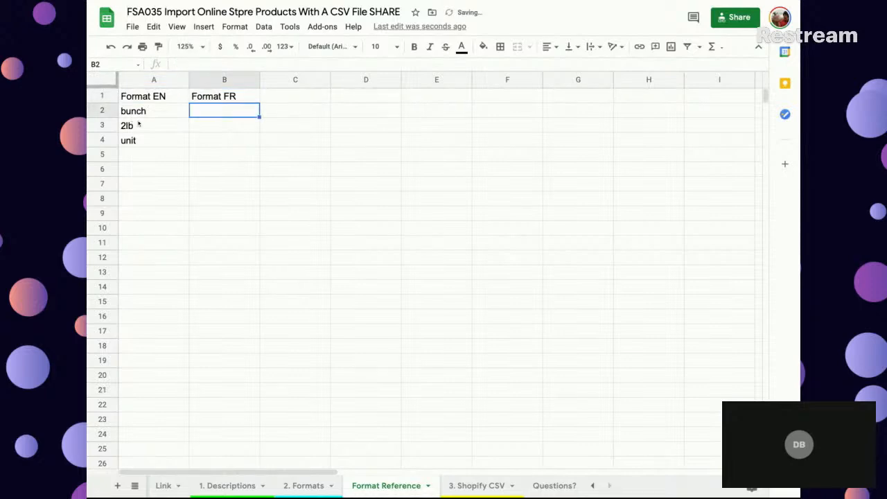
{"action": "left_click", "coordinate": [310, 486]}
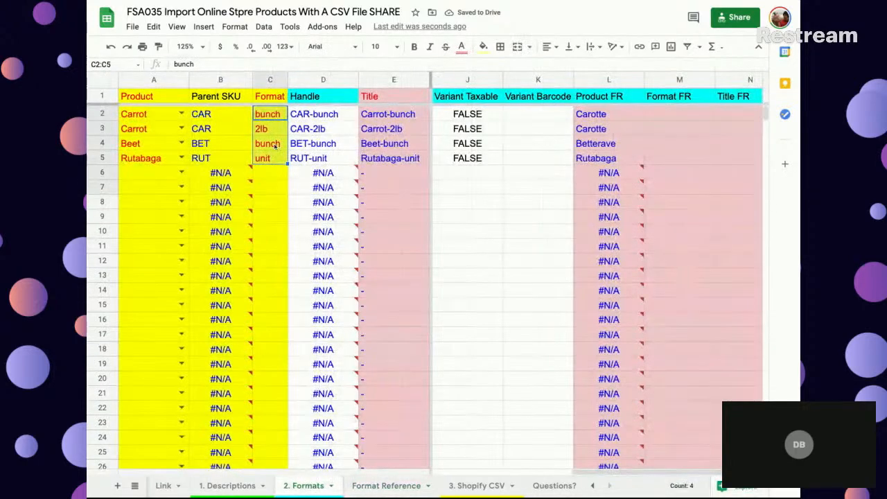
{"action": "key", "text": "ctrl+shift+Down"}
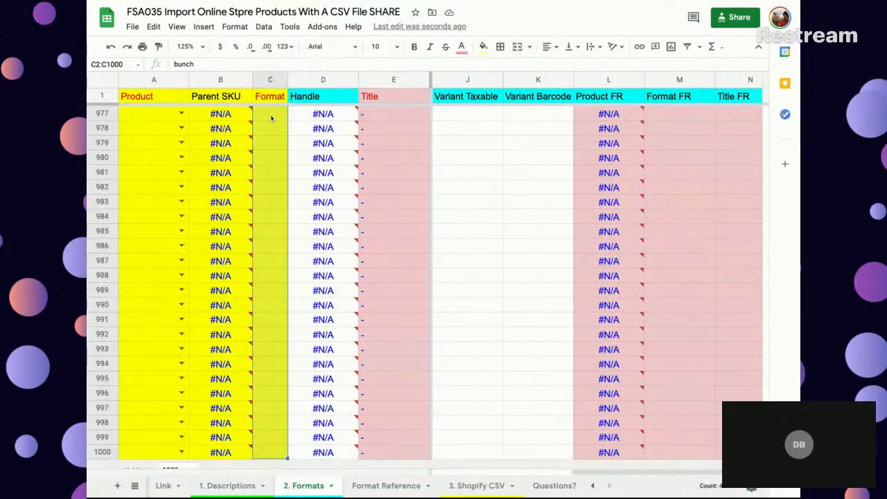
{"action": "left_click", "coordinate": [272, 118]}
{"action": "key", "text": "ctrl+shift+Down"}
{"action": "right_click", "coordinate": [272, 118]}
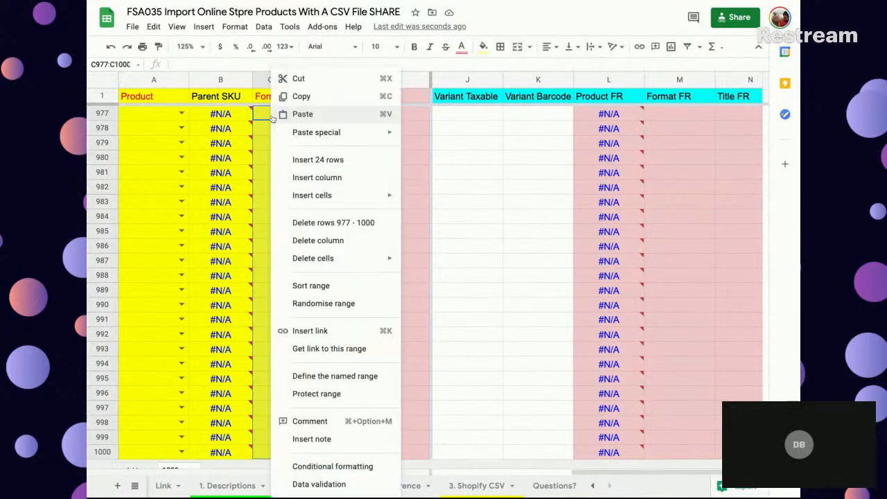
{"action": "left_click", "coordinate": [318, 483]}
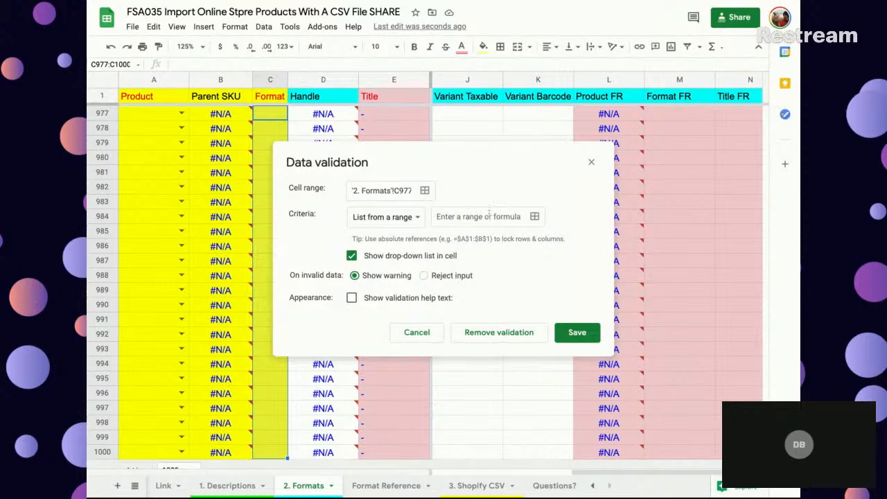
{"action": "left_click", "coordinate": [414, 219]}
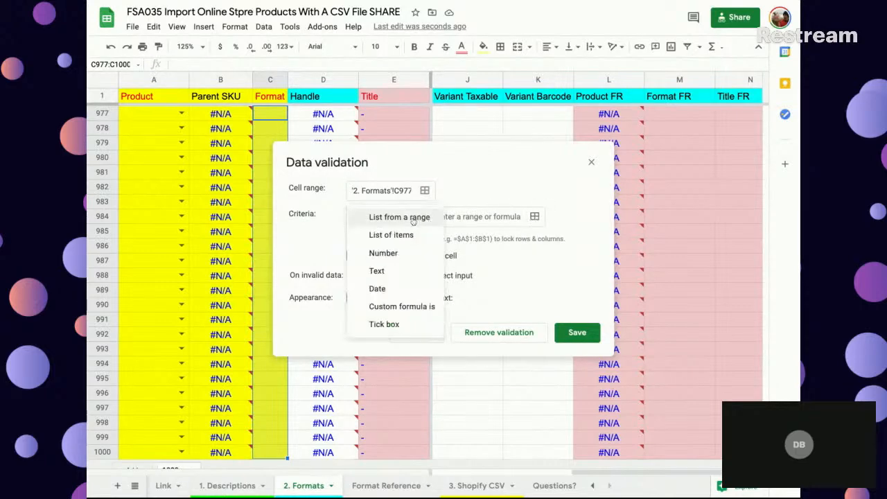
{"action": "left_click", "coordinate": [389, 235]}
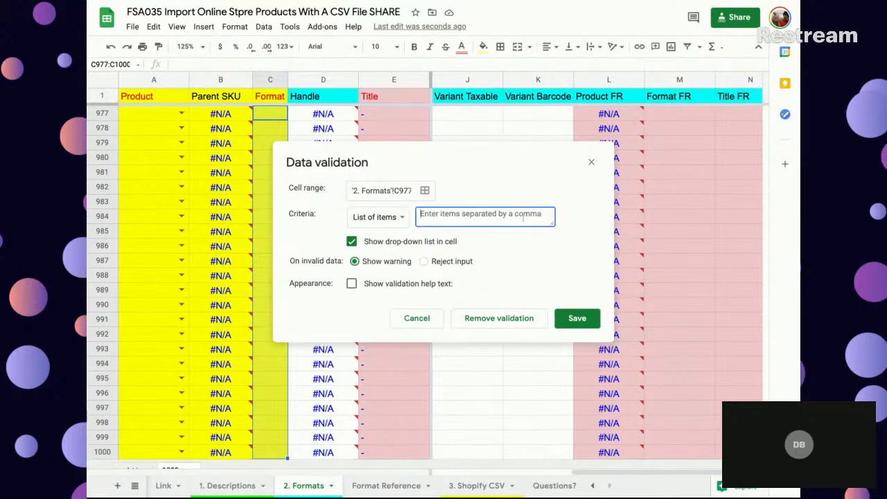
{"action": "left_click", "coordinate": [386, 485]}
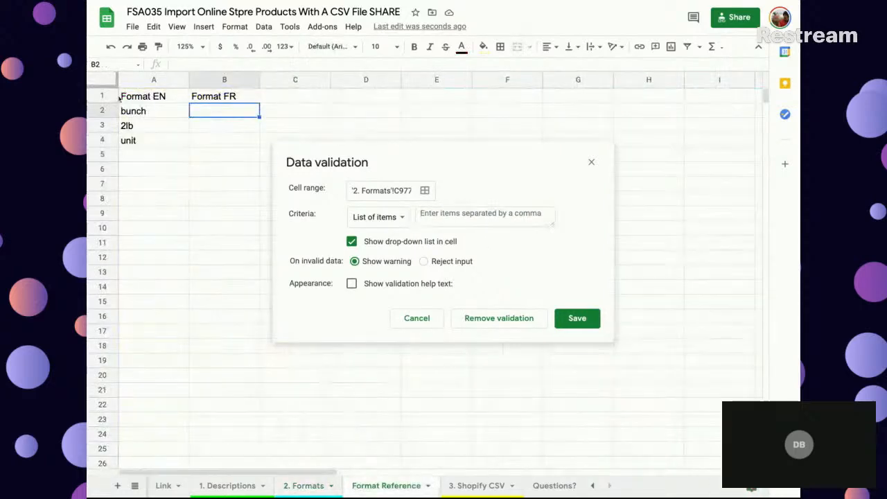
{"action": "left_click", "coordinate": [133, 111]}
{"action": "key", "text": "shift+Down"}
{"action": "key", "text": "shift+Down"}
{"action": "key", "text": "shift+Down"}
{"action": "key", "text": "shift+Down"}
{"action": "key", "text": "shift+Down"}
{"action": "key", "text": "shift+Down"}
{"action": "key", "text": "shift+Down"}
{"action": "key", "text": "shift+Down"}
{"action": "key", "text": "shift+Down"}
{"action": "key", "text": "shift+Down"}
{"action": "key", "text": "shift+Down"}
{"action": "key", "text": "shift+Down"}
{"action": "key", "text": "shift+Down"}
{"action": "key", "text": "shift+Down"}
{"action": "key", "text": "shift+Down"}
{"action": "key", "text": "shift+Down"}
{"action": "key", "text": "shift+Down"}
{"action": "key", "text": "shift+Down"}
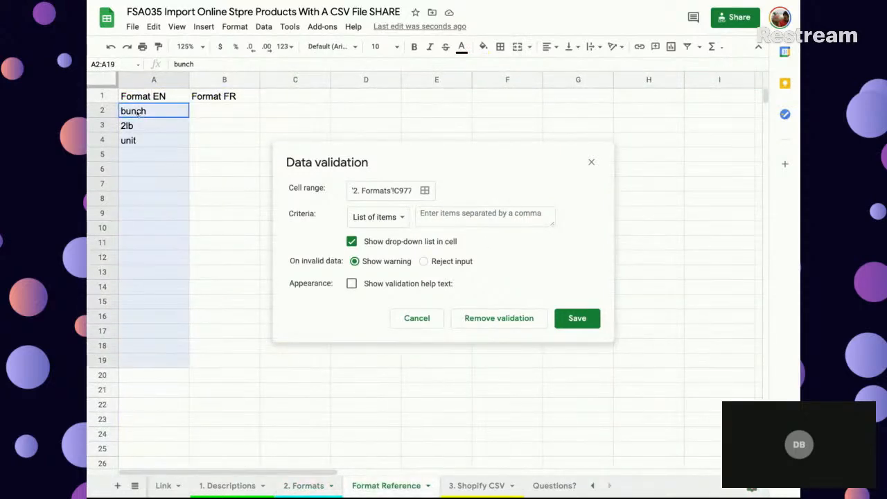
{"action": "left_click", "coordinate": [471, 220]}
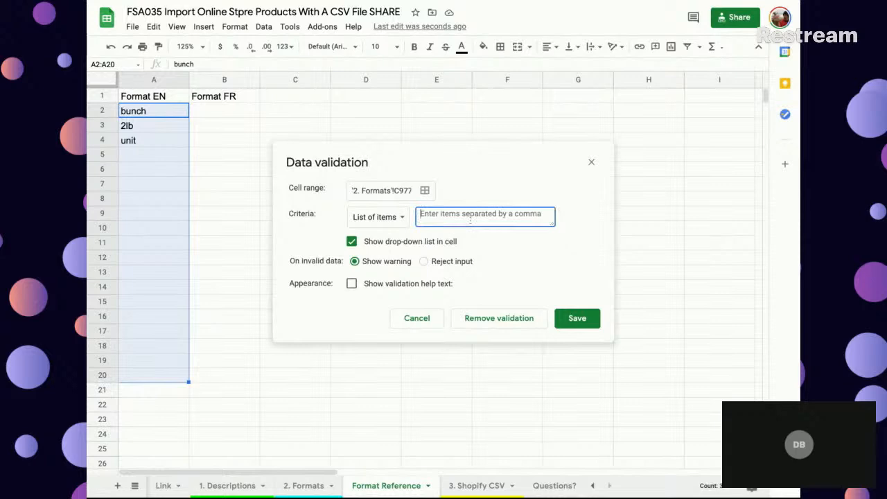
{"action": "left_click_drag", "start_coordinate": [166, 119], "coordinate": [179, 245]}
{"action": "left_click", "coordinate": [507, 220]}
{"action": "left_click", "coordinate": [425, 190]}
{"action": "left_click_drag", "start_coordinate": [352, 193], "coordinate": [338, 192]}
{"action": "type", "text": "2:C1000"}
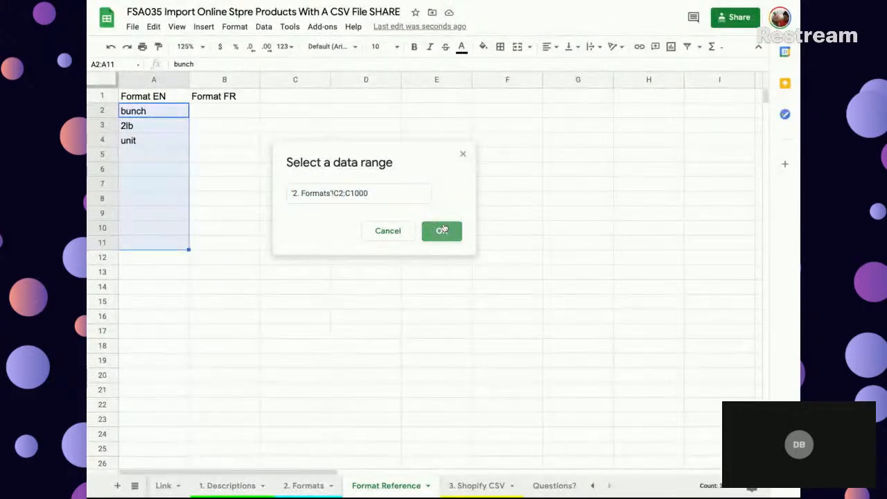
{"action": "left_click", "coordinate": [441, 231]}
{"action": "left_click_drag", "start_coordinate": [149, 113], "coordinate": [153, 184]}
{"action": "left_click", "coordinate": [441, 221]}
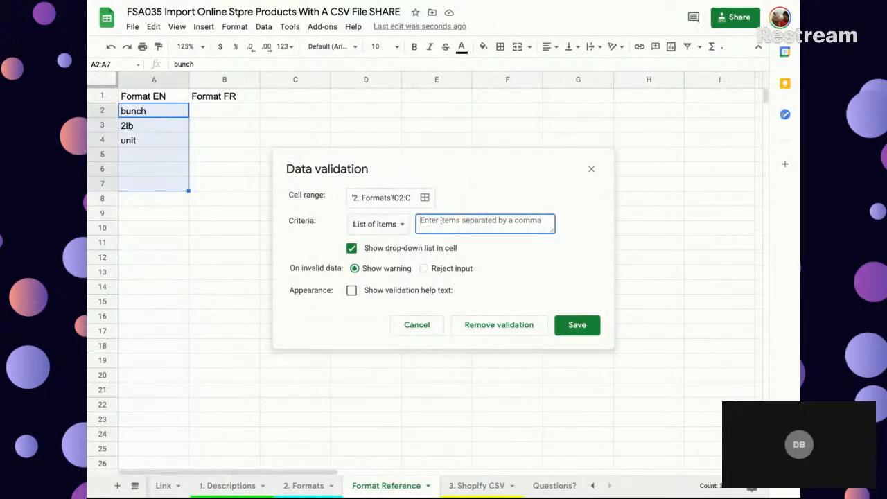
{"action": "left_click", "coordinate": [423, 268]}
{"action": "left_click", "coordinate": [576, 326]}
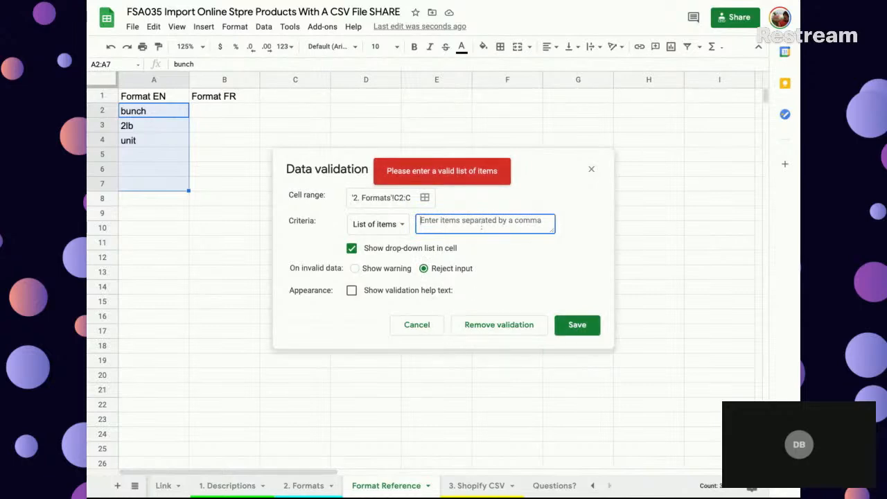
{"action": "left_click_drag", "start_coordinate": [159, 111], "coordinate": [166, 174]}
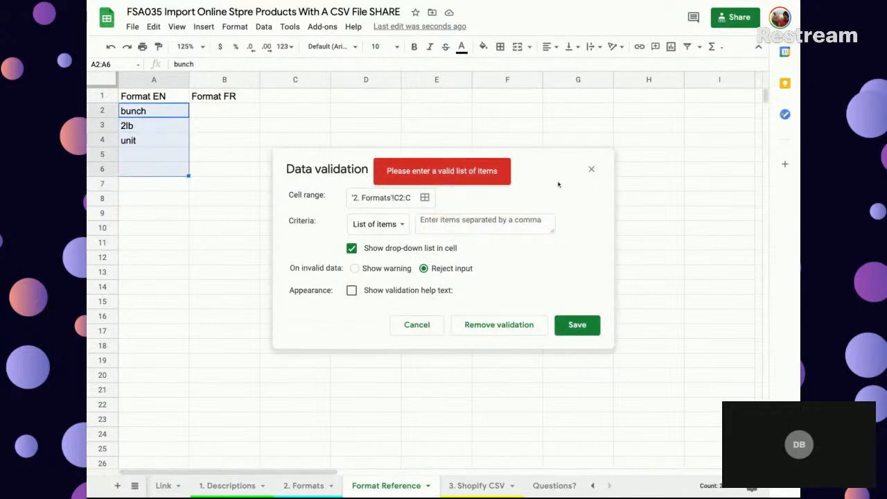
{"action": "left_click", "coordinate": [591, 169]}
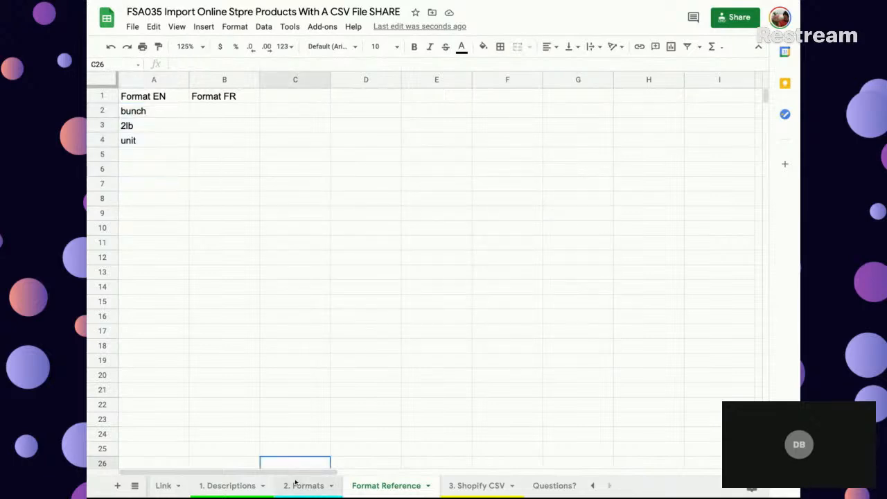
- Restrict the Format cells C2:C1000 on the 2. Formats sheet to a list from 'Format Reference'!A2:A20, rejecting invalid input
{"action": "left_click", "coordinate": [296, 485]}
{"action": "left_click", "coordinate": [261, 115]}
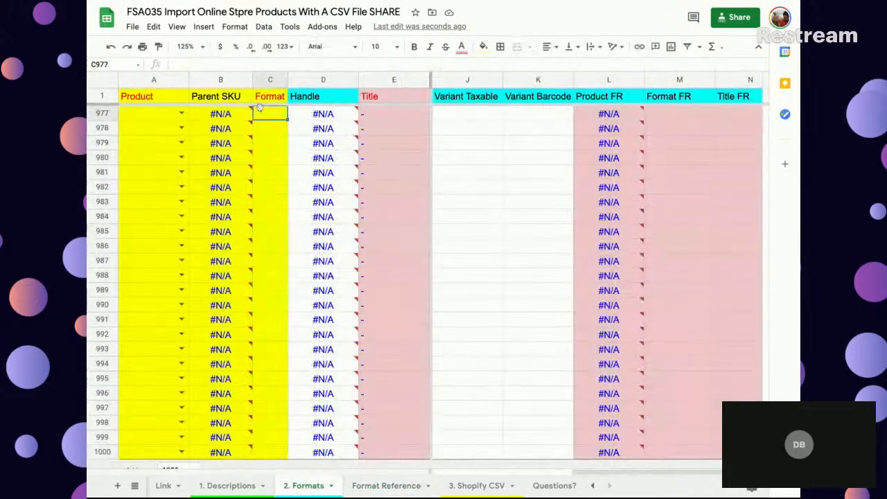
{"action": "key", "text": "ctrl+Up"}
{"action": "key", "text": "ctrl+Up"}
{"action": "key", "text": "Down"}
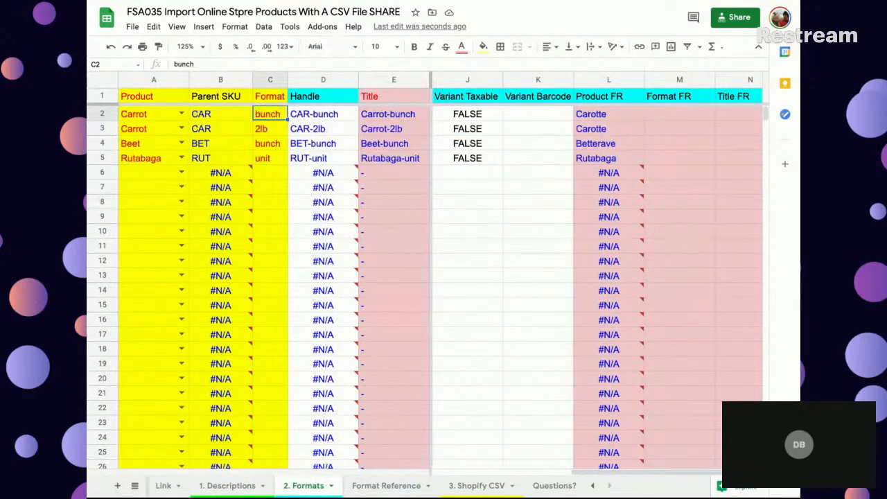
{"action": "key", "text": "shift+Down"}
{"action": "key", "text": "shift+Down"}
{"action": "key", "text": "shift+Down"}
{"action": "key", "text": "shift+Down"}
{"action": "key", "text": "shift+Down"}
{"action": "key", "text": "shift+Down"}
{"action": "key", "text": "ctrl+shift+Down"}
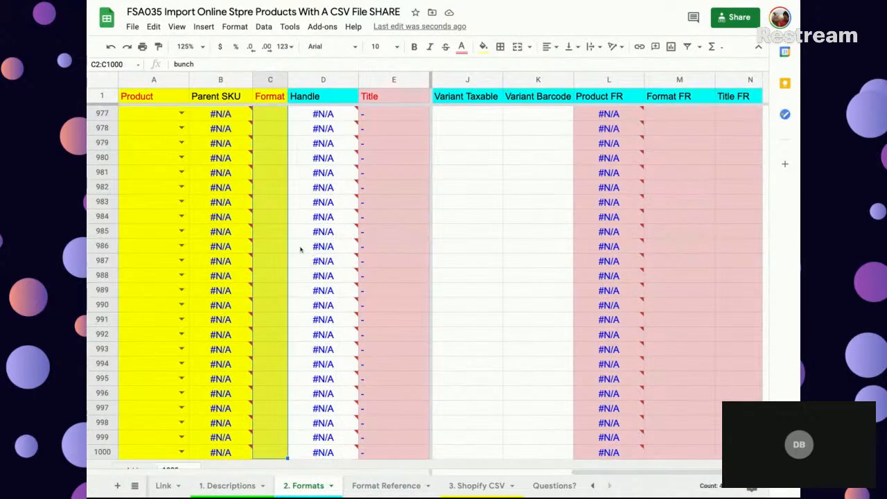
{"action": "right_click", "coordinate": [277, 228]}
{"action": "left_click", "coordinate": [358, 482]}
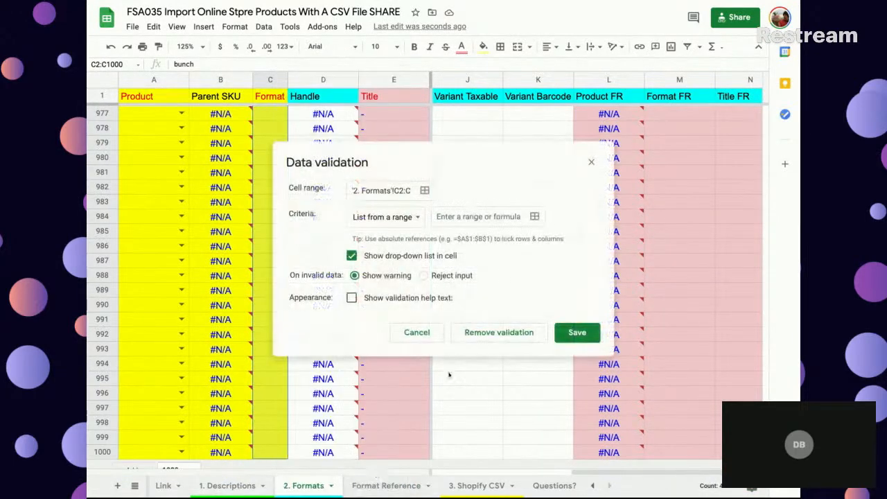
{"action": "left_click", "coordinate": [414, 217]}
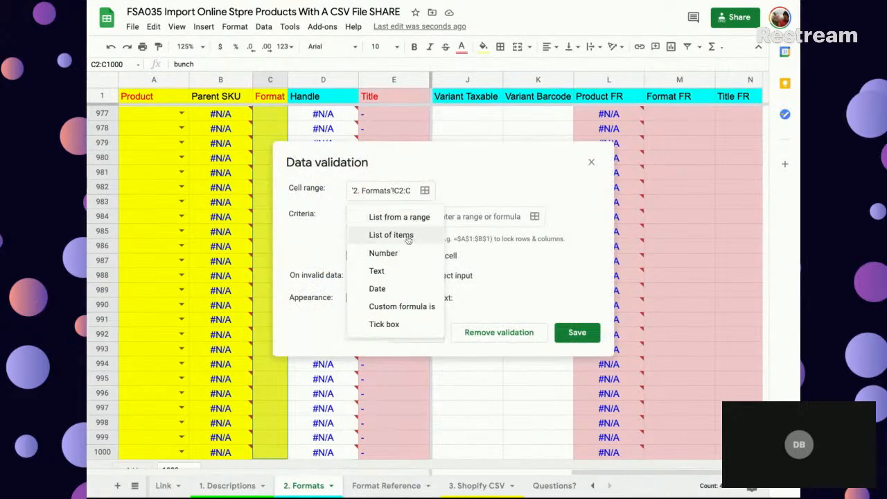
{"action": "left_click", "coordinate": [410, 226]}
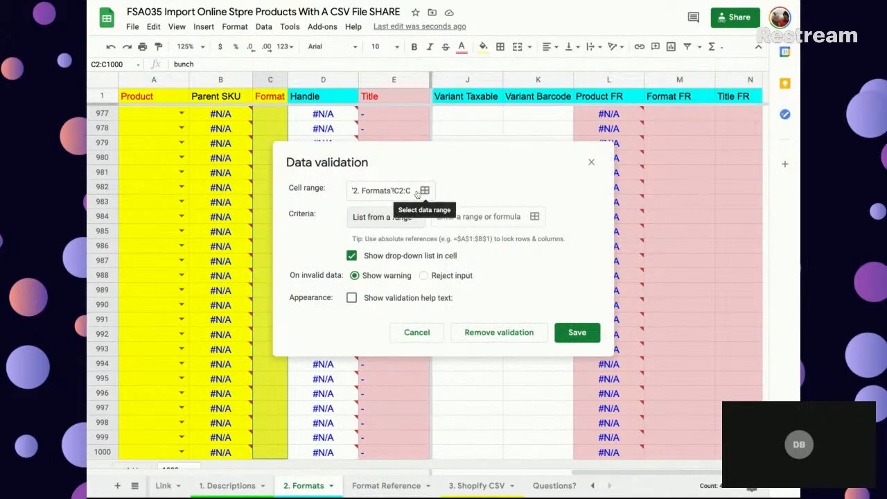
{"action": "left_click", "coordinate": [493, 217]}
{"action": "left_click", "coordinate": [534, 217]}
{"action": "left_click", "coordinate": [378, 484]}
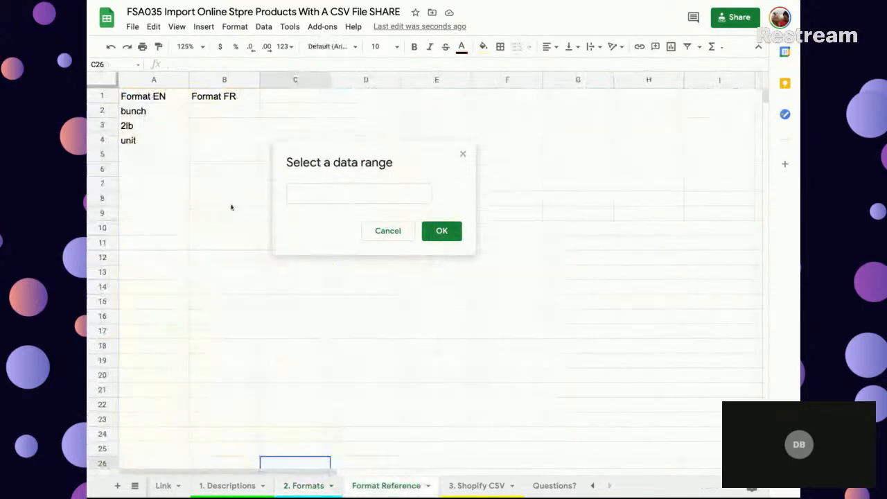
{"action": "left_click", "coordinate": [160, 113]}
{"action": "left_click_drag", "start_coordinate": [160, 112], "coordinate": [160, 375]}
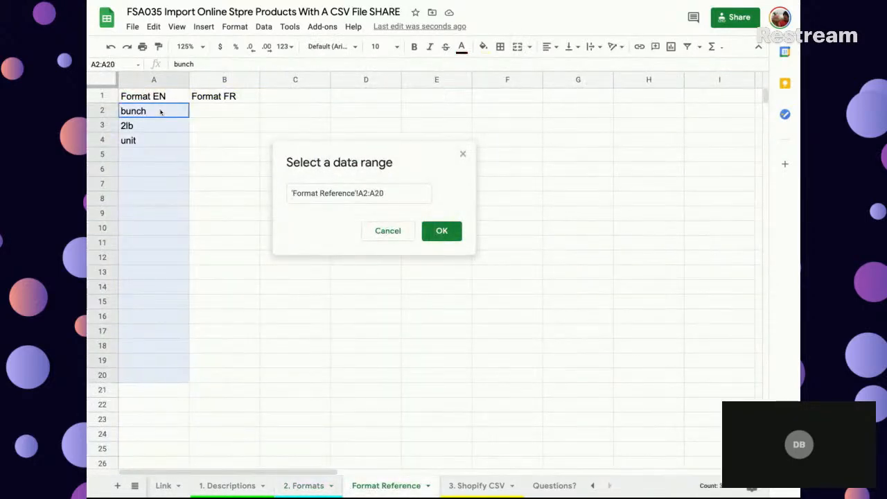
{"action": "left_click", "coordinate": [437, 235]}
{"action": "left_click", "coordinate": [424, 275]}
{"action": "left_click", "coordinate": [577, 332]}
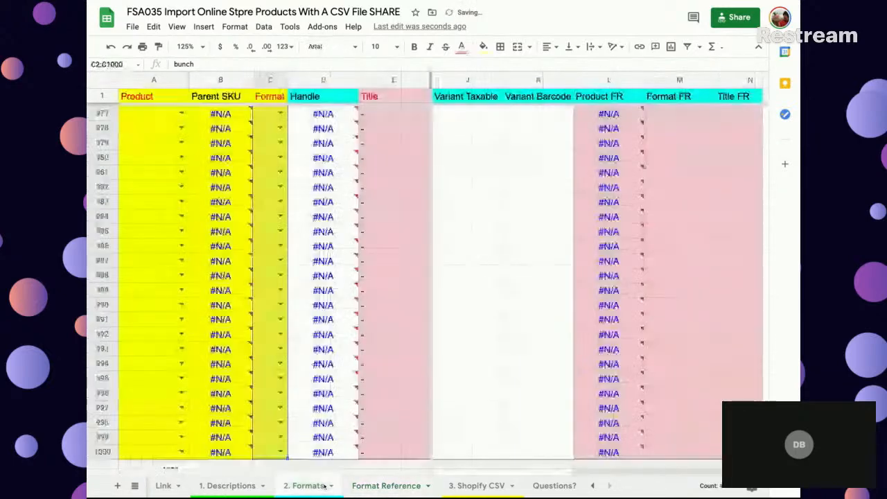
- Check the drop-down lists in the Format column of the 2. Formats sheet, going back up to C2
{"action": "left_click", "coordinate": [324, 486]}
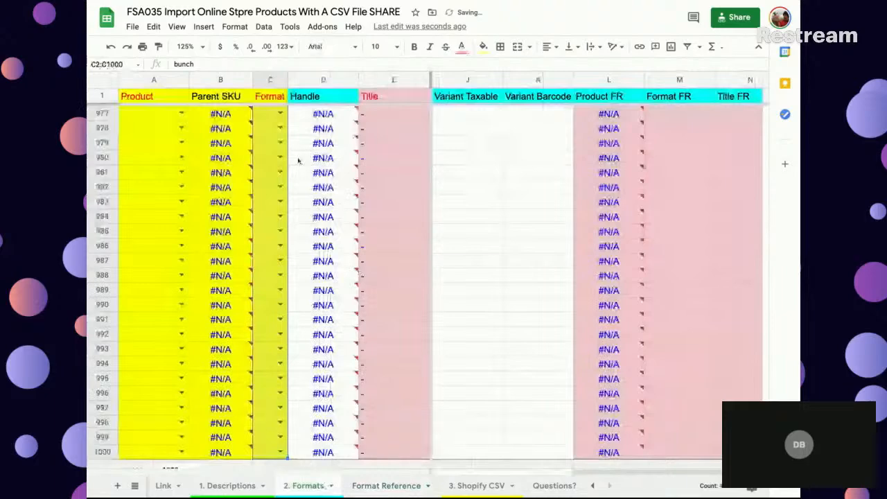
{"action": "scroll", "coordinate": [259, 155], "scroll_direction": "up", "scroll_amount": 20}
{"action": "left_click", "coordinate": [266, 146]}
{"action": "key", "text": "super+Up"}
{"action": "key", "text": "super+Up"}
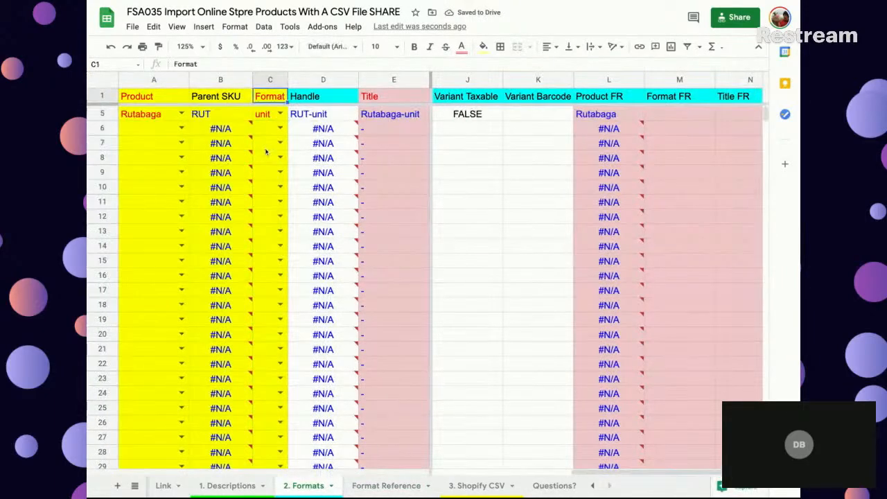
{"action": "key", "text": "Down"}
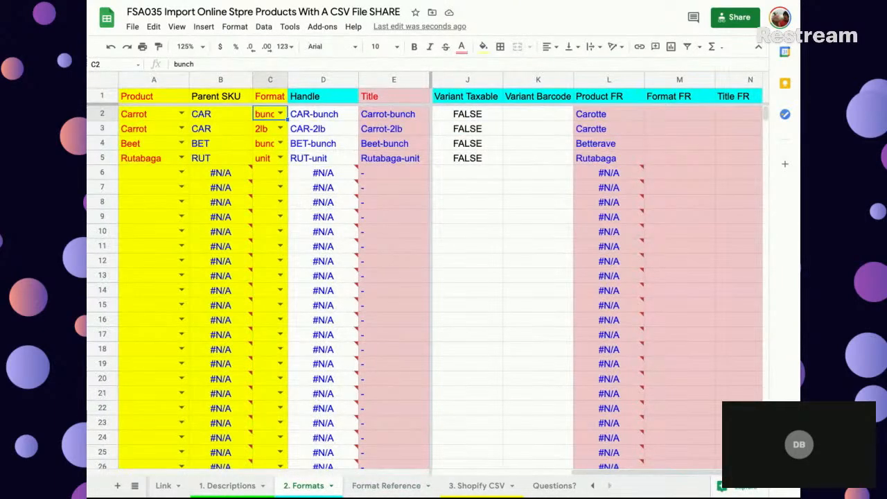
- Add the formats 1kg, 2kg and 5kg in A5:A7 of the Format Reference sheet
{"action": "left_click", "coordinate": [386, 485]}
{"action": "left_click", "coordinate": [133, 157]}
{"action": "type", "text": "1kg"}
{"action": "key", "text": "Return"}
{"action": "type", "text": "2kg"}
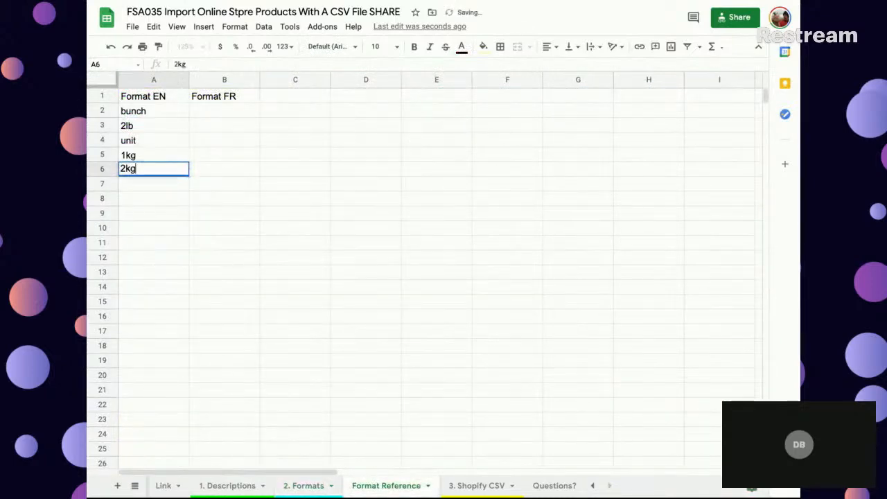
{"action": "key", "text": "Return"}
{"action": "type", "text": "5kg"}
{"action": "key", "text": "Return"}
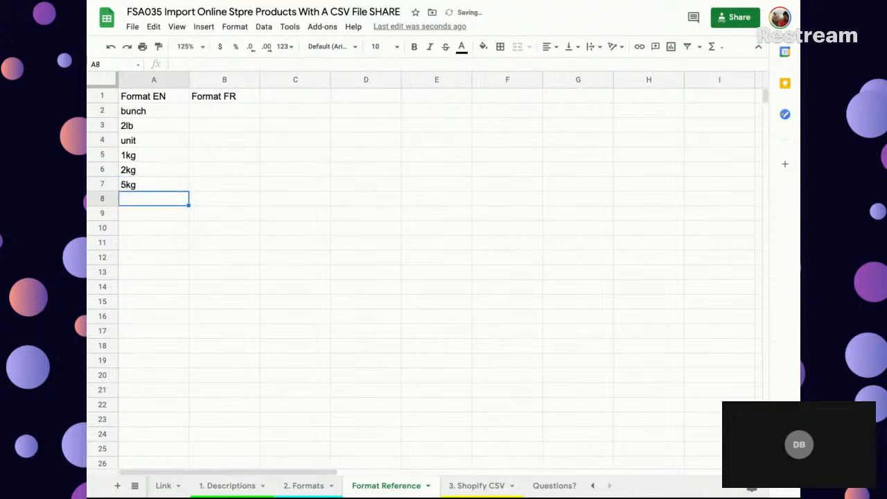
- Add a product row in row 6 of the 2. Formats sheet with product Carrot and format 1kg
{"action": "left_click", "coordinate": [303, 485]}
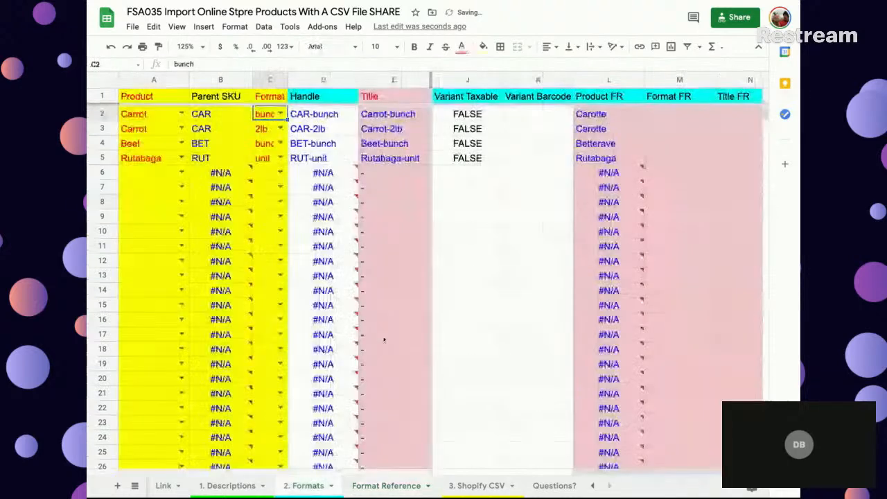
{"action": "left_click", "coordinate": [174, 172]}
{"action": "left_click", "coordinate": [144, 131]}
{"action": "key", "text": "ctrl+c"}
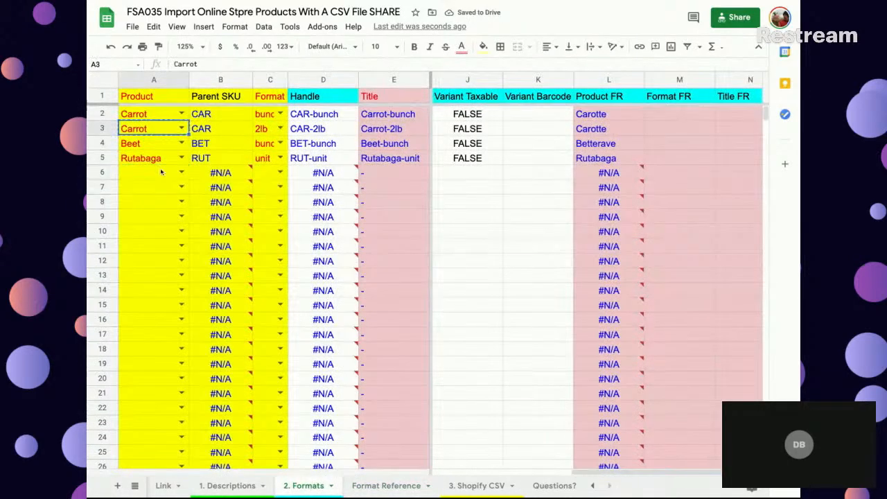
{"action": "left_click", "coordinate": [169, 174]}
{"action": "left_click", "coordinate": [180, 172]}
{"action": "left_click", "coordinate": [138, 186]}
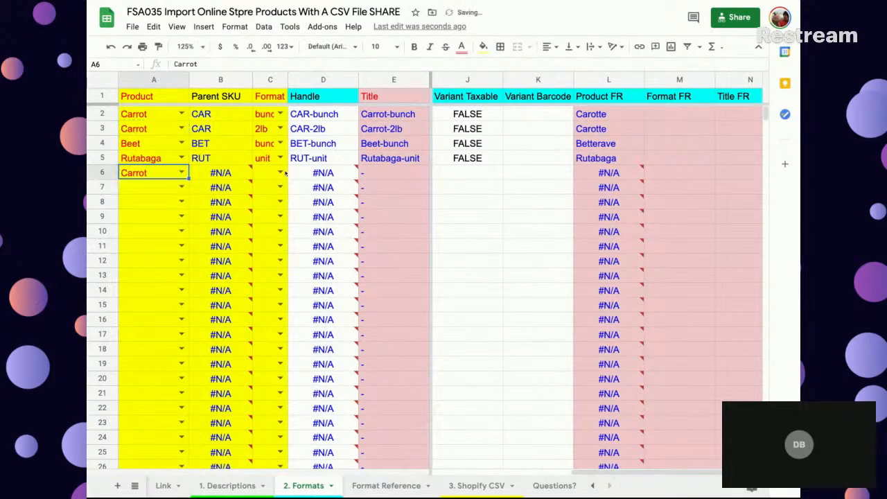
{"action": "left_click", "coordinate": [280, 173]}
{"action": "left_click", "coordinate": [264, 229]}
- Set the format in C7 to 5kg and fill the product Carrot from A6 down into A7
{"action": "left_click", "coordinate": [280, 187]}
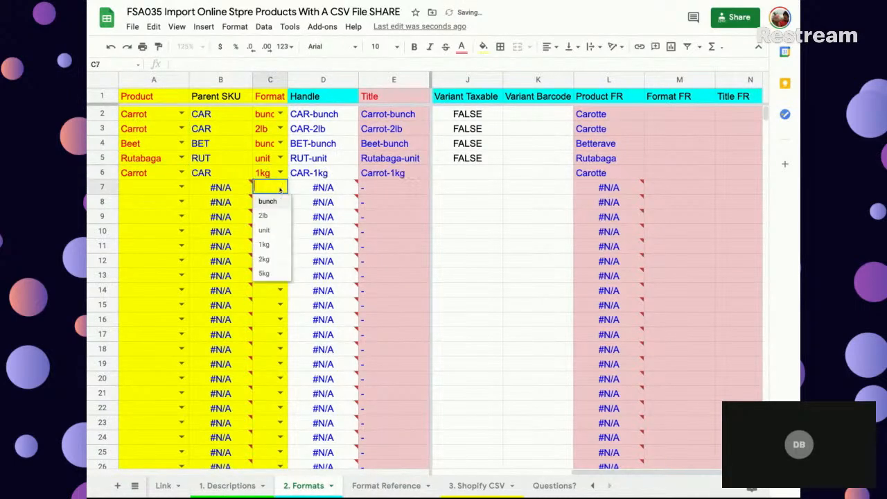
{"action": "left_click", "coordinate": [264, 273]}
{"action": "left_click", "coordinate": [152, 173]}
{"action": "key", "text": "shift+Down"}
{"action": "key", "text": "ctrl+d"}
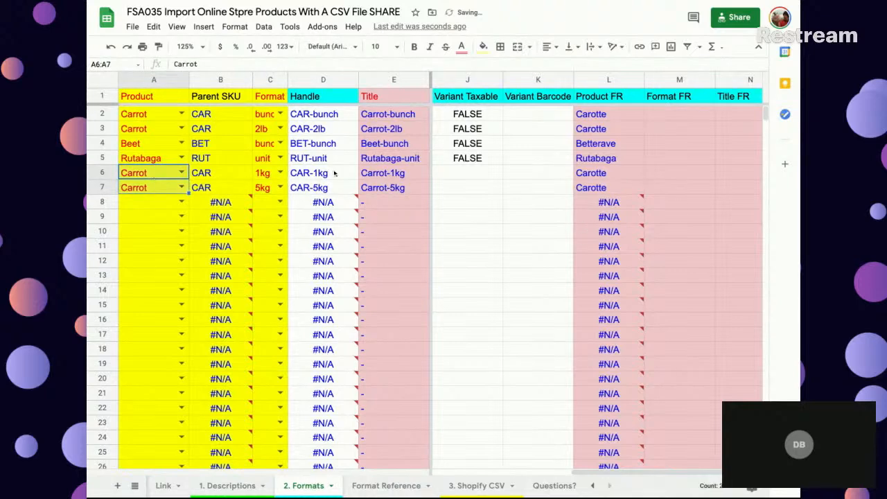
- Enter a GOOGLETRANSLATE formula in B2 of the Format Reference sheet that translates A2 from "en" to "fr"
{"action": "scroll", "coordinate": [478, 218], "scroll_direction": "right", "scroll_amount": 1}
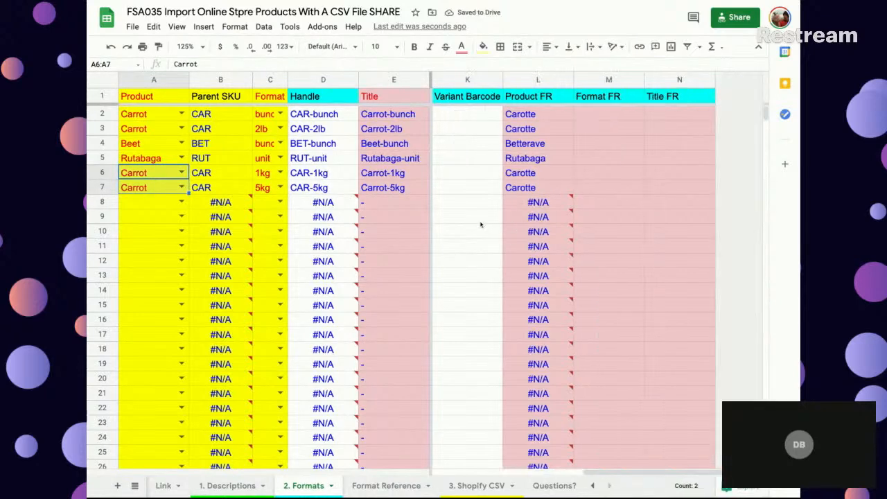
{"action": "left_click", "coordinate": [618, 117]}
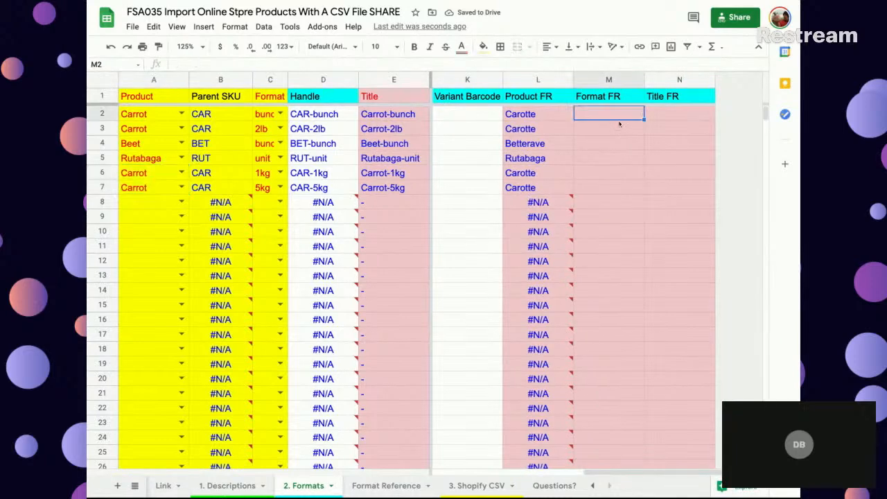
{"action": "left_click", "coordinate": [377, 485]}
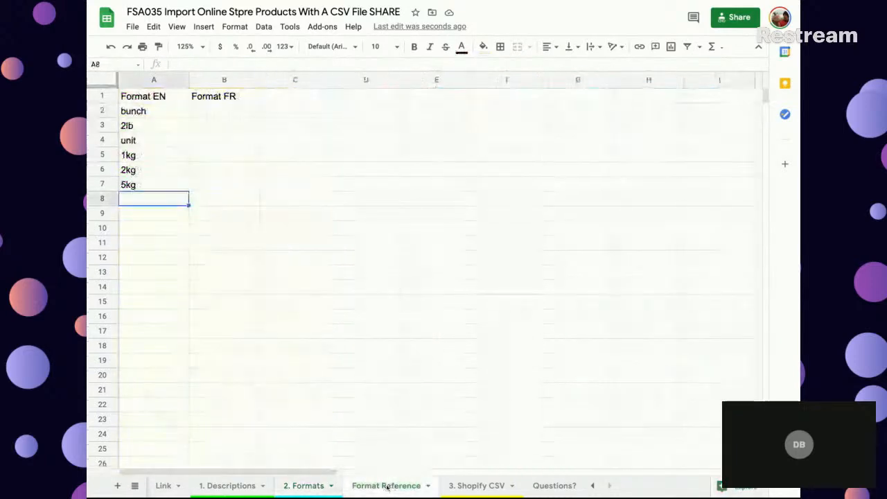
{"action": "left_click", "coordinate": [213, 113]}
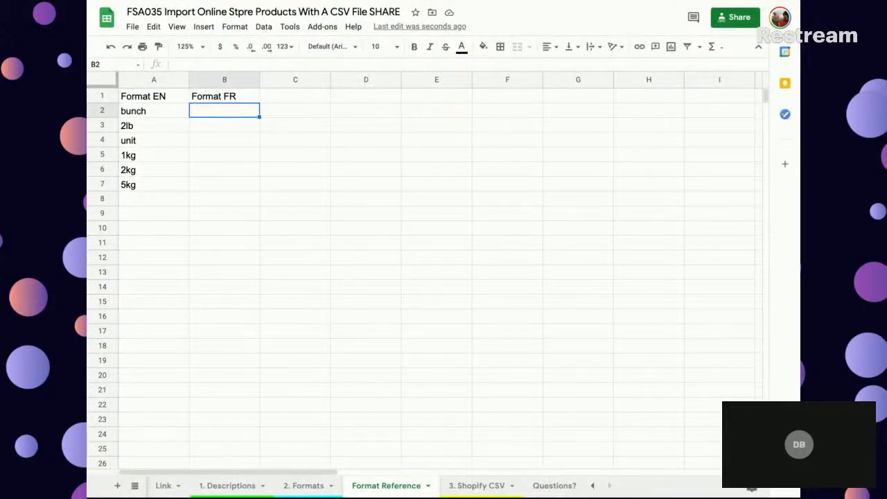
{"action": "type", "text": "=googl"}
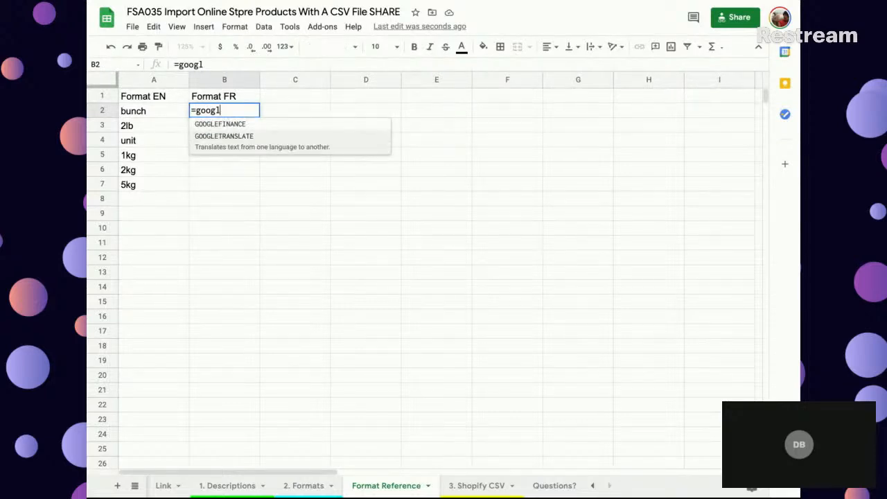
{"action": "key", "text": "Tab"}
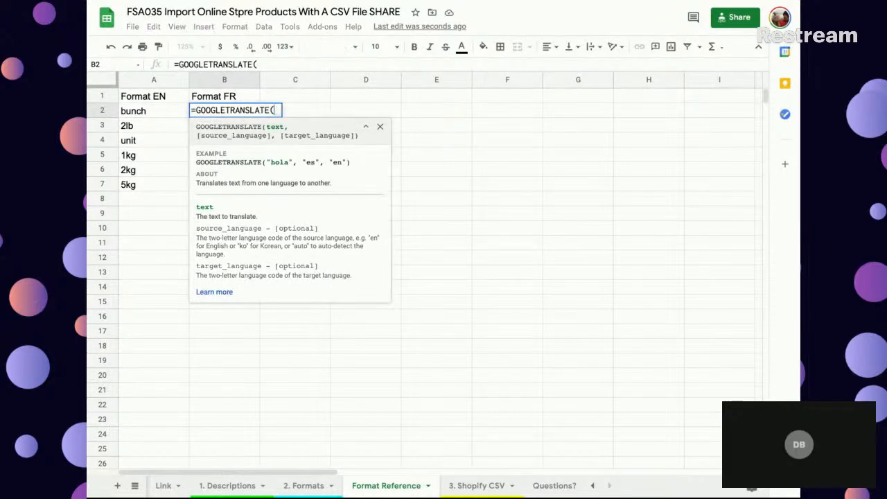
{"action": "left_click", "coordinate": [139, 112]}
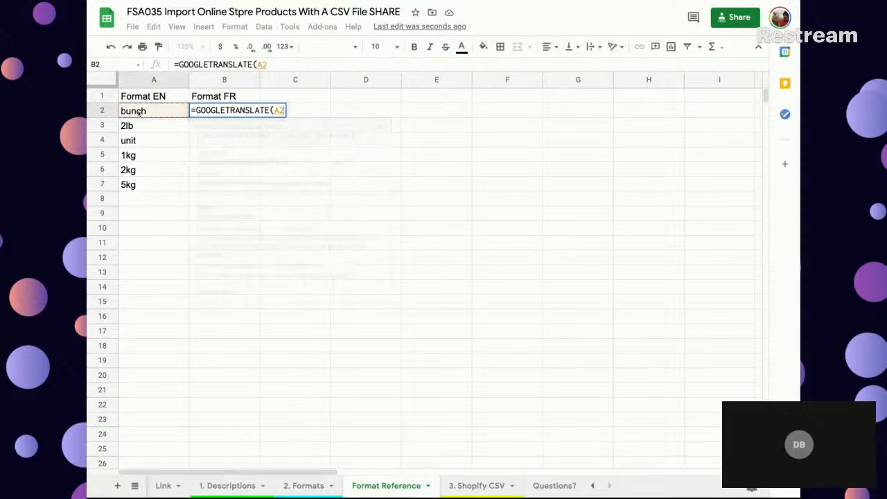
{"action": "type", "text": ";"}
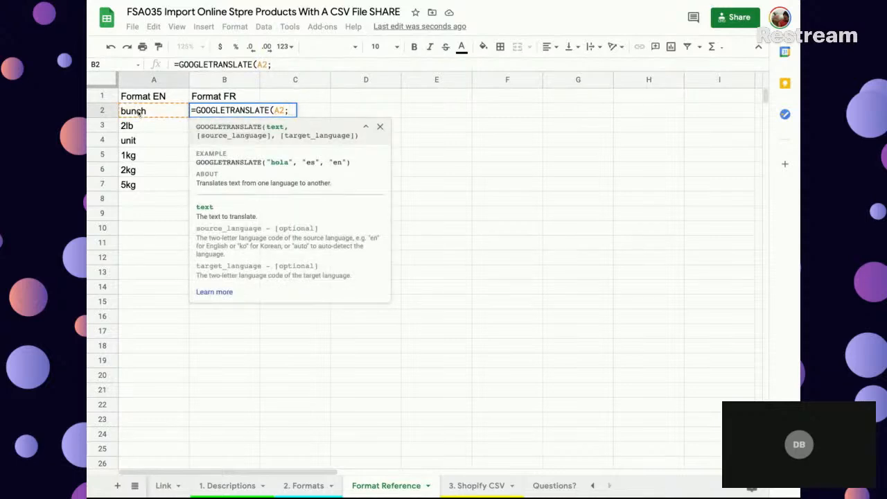
{"action": "type", "text": "\"en\";"}
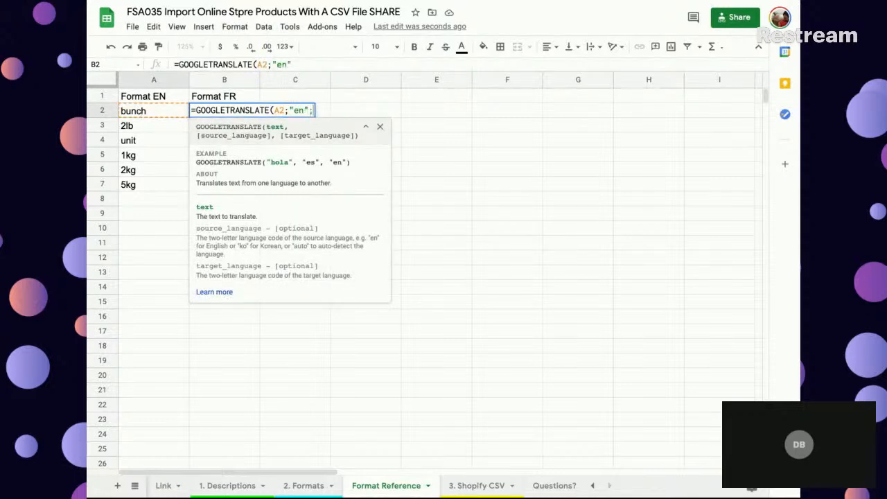
{"action": "type", "text": "\"fr\")"}
{"action": "key", "text": "Return"}
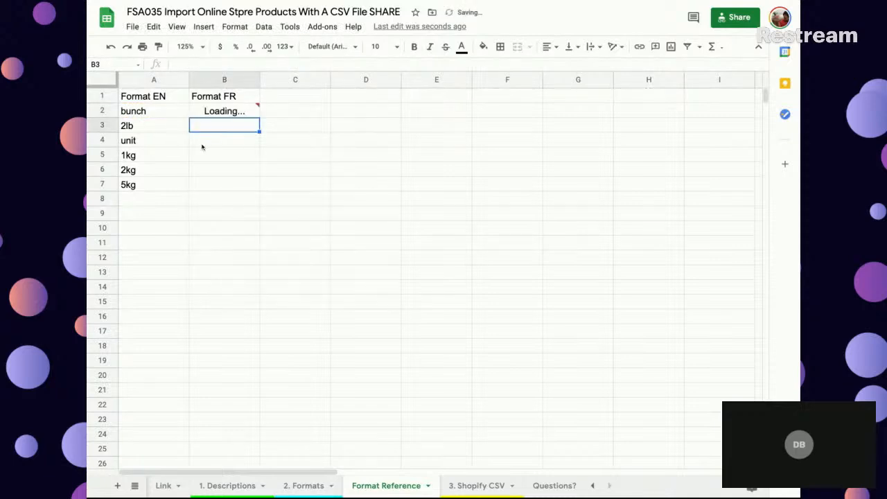
- Try overriding the translation in B2 with botte, and undo the change
{"action": "left_click", "coordinate": [217, 111]}
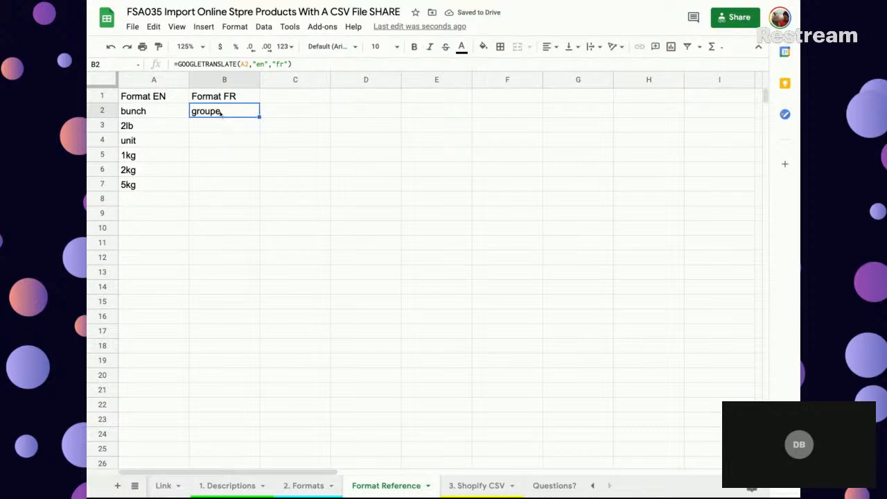
{"action": "key", "text": "Left"}
{"action": "key", "text": "Right"}
{"action": "type", "text": "botte"}
{"action": "key", "text": "Return"}
{"action": "key", "text": "Up"}
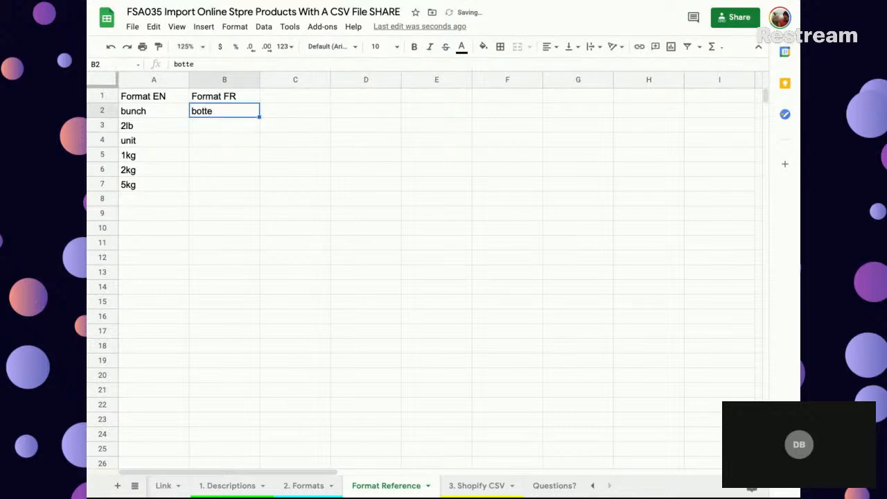
{"action": "key", "text": "ctrl+z"}
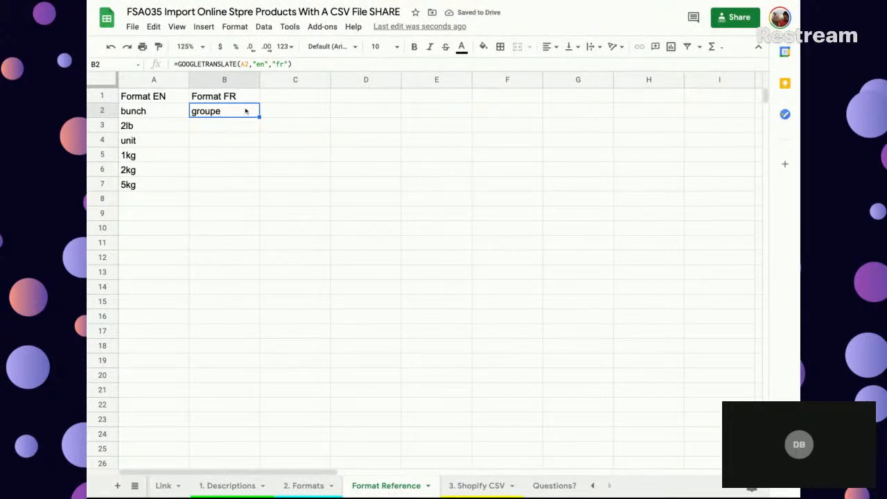
- Fill the translation formula from B2 down to B16 and check the French formats in B3:B7 against column A
{"action": "left_click_drag", "start_coordinate": [258, 116], "coordinate": [225, 314]}
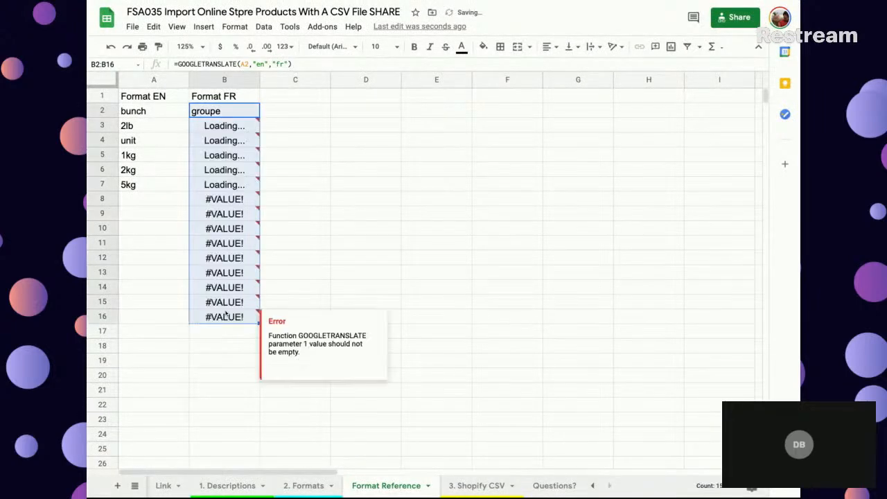
{"action": "left_click", "coordinate": [220, 127]}
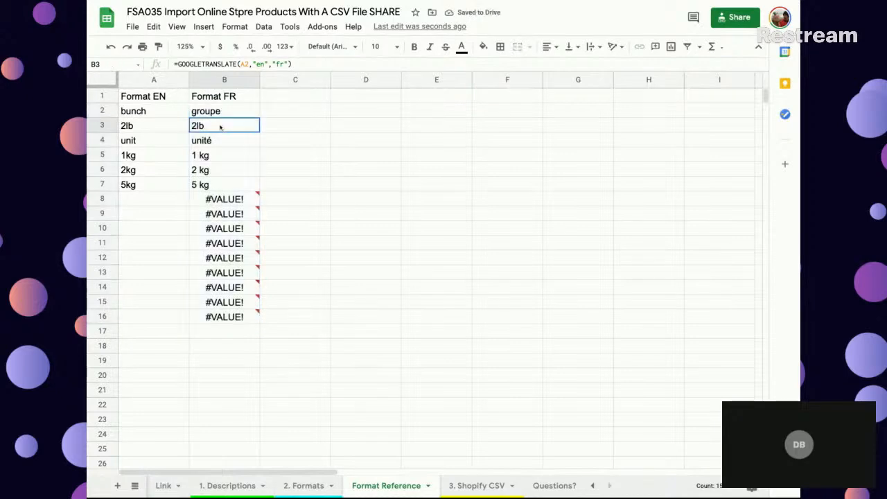
{"action": "left_click", "coordinate": [221, 142]}
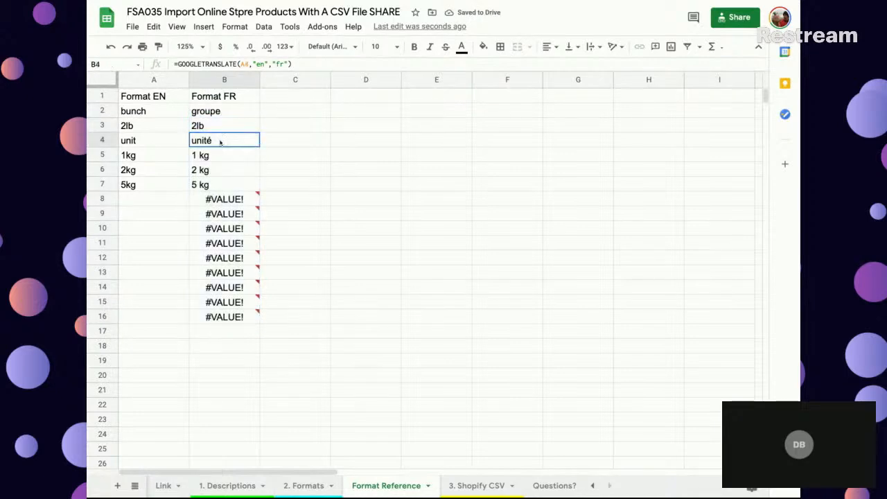
{"action": "left_click", "coordinate": [144, 143]}
{"action": "left_click", "coordinate": [210, 159]}
{"action": "left_click", "coordinate": [216, 177]}
{"action": "left_click", "coordinate": [218, 185]}
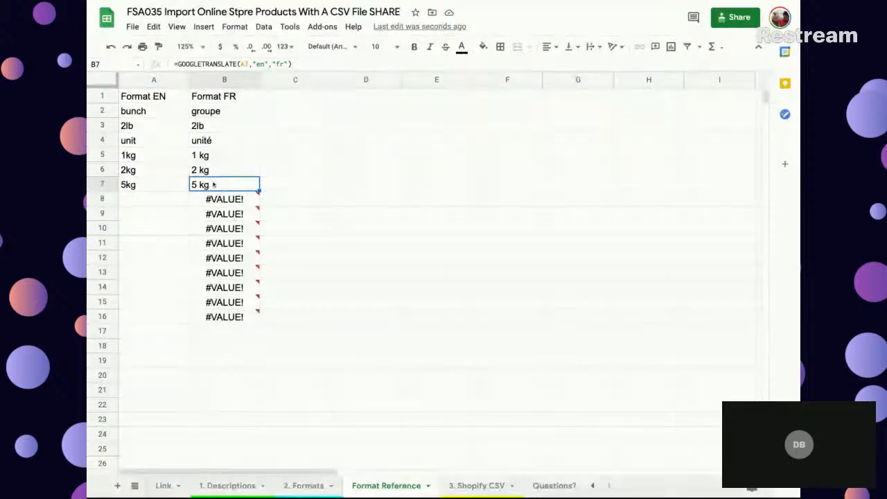
- Replace the translation formula in B2 of the Format Reference sheet with the text botte
{"action": "left_click", "coordinate": [217, 112]}
{"action": "type", "text": "botte"}
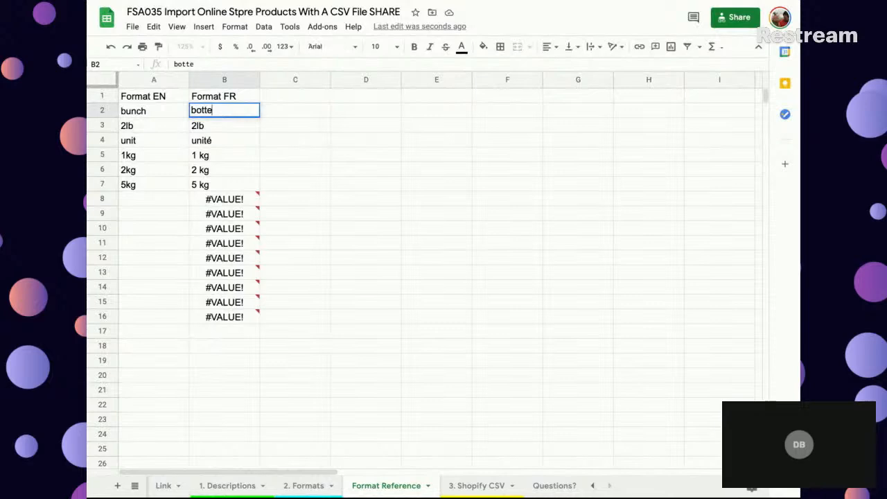
{"action": "key", "text": "Return"}
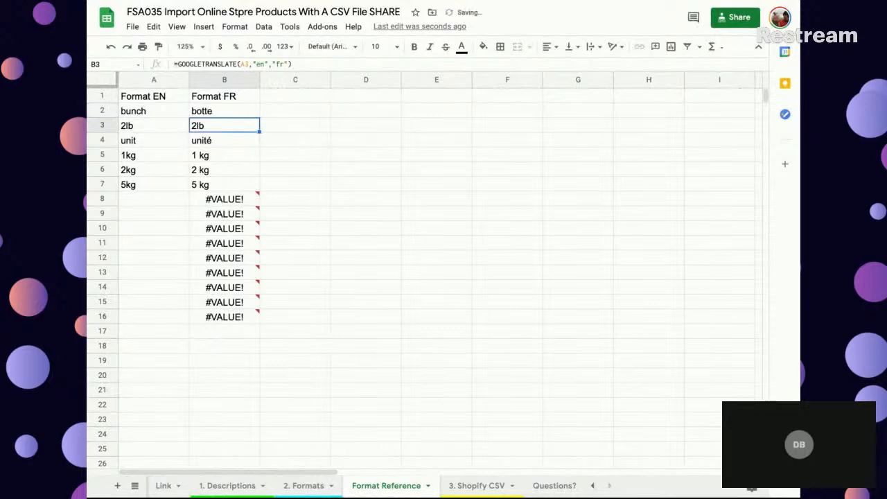
{"action": "left_click", "coordinate": [203, 112]}
- Enter an INDEX/MATCH formula in M2 of the 2. Formats sheet, returning Format Reference column B where column A matches C2, with search type 0
{"action": "left_click", "coordinate": [318, 489]}
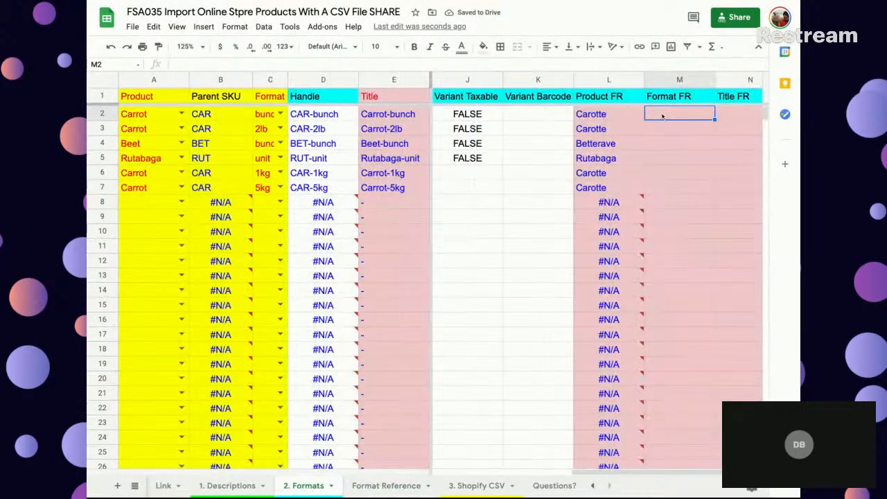
{"action": "type", "text": "=index"}
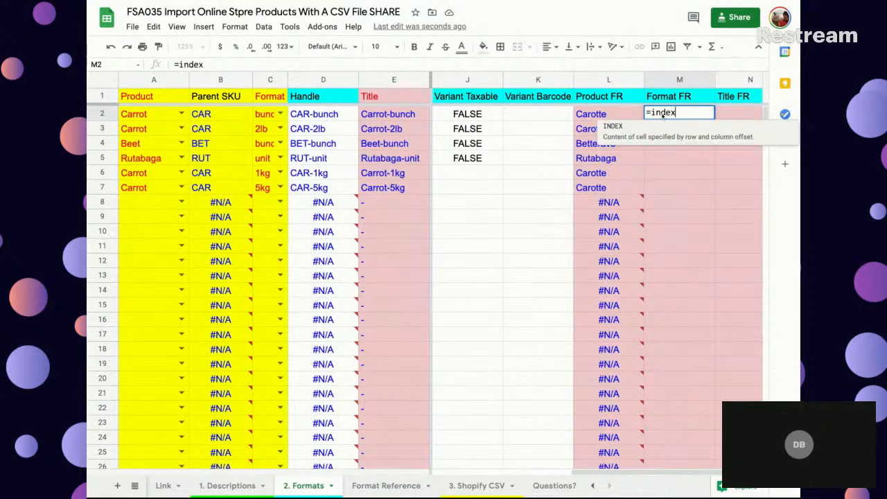
{"action": "type", "text": "("}
{"action": "left_click", "coordinate": [385, 485]}
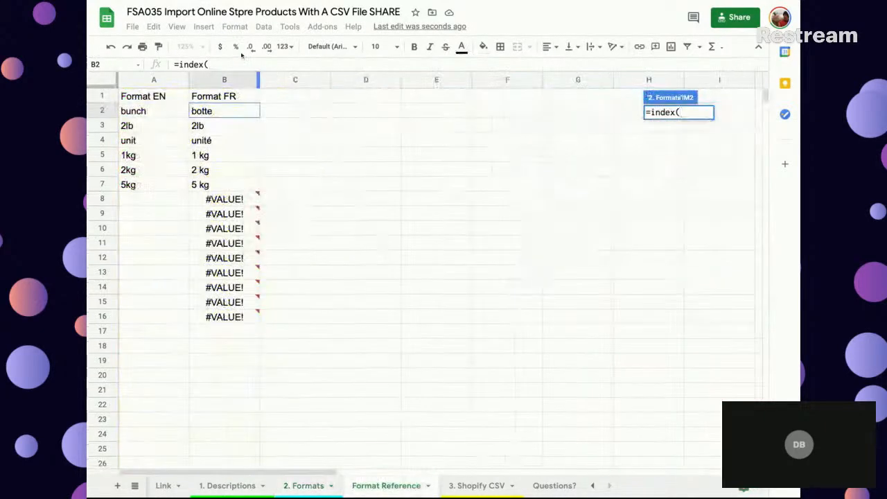
{"action": "left_click", "coordinate": [224, 81]}
{"action": "type", "text": ";"}
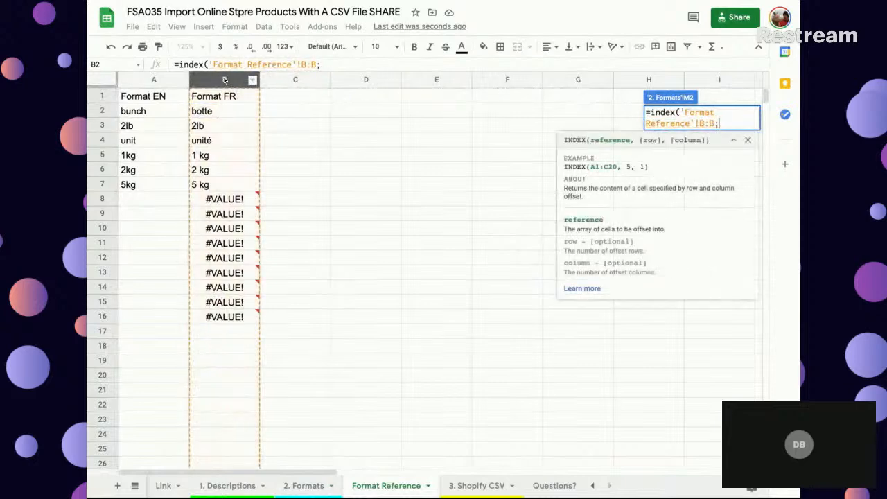
{"action": "type", "text": "match("}
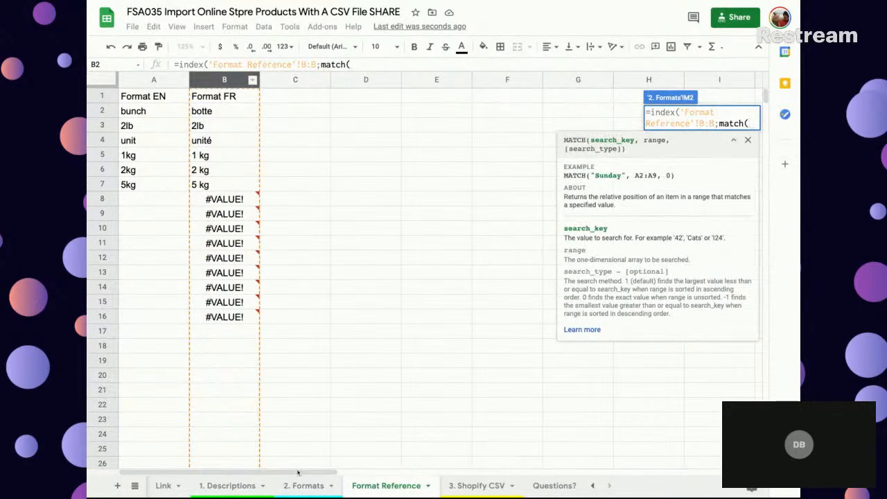
{"action": "left_click", "coordinate": [305, 485]}
{"action": "left_click", "coordinate": [268, 118]}
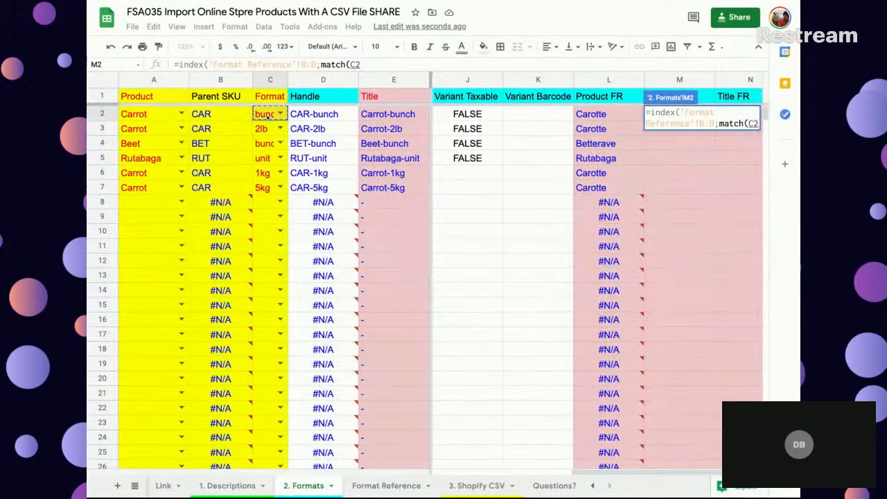
{"action": "type", "text": ";"}
{"action": "left_click", "coordinate": [386, 485]}
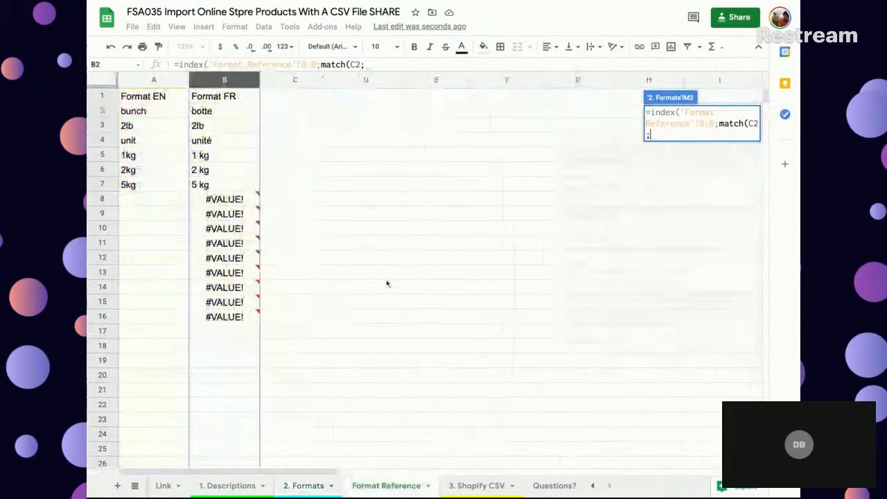
{"action": "left_click", "coordinate": [146, 76]}
{"action": "type", "text": ";"}
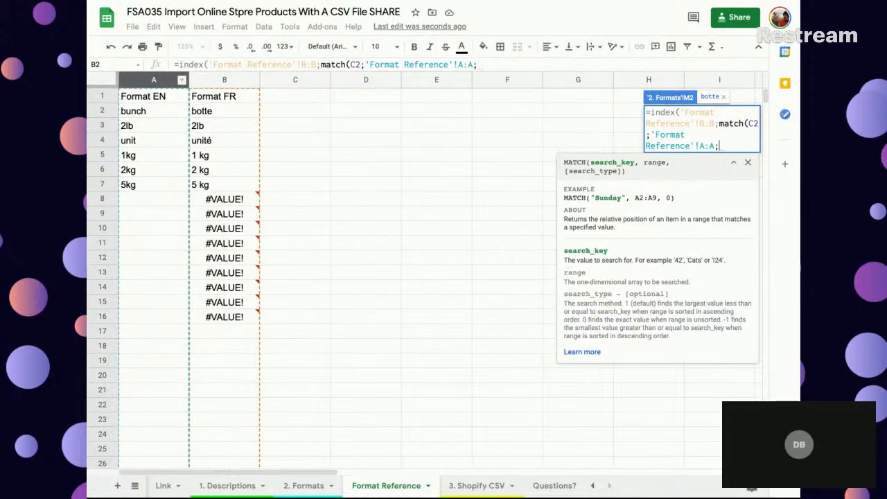
{"action": "type", "text": "0)"}
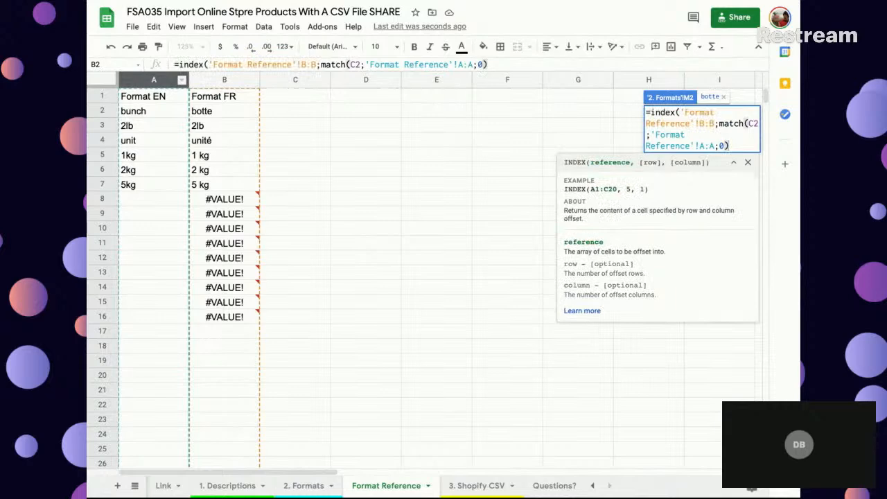
{"action": "type", "text": ")"}
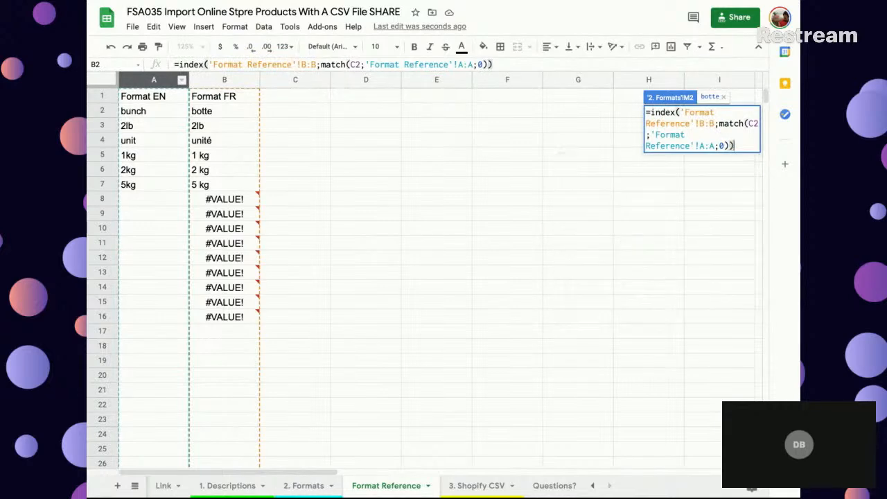
{"action": "key", "text": "Return"}
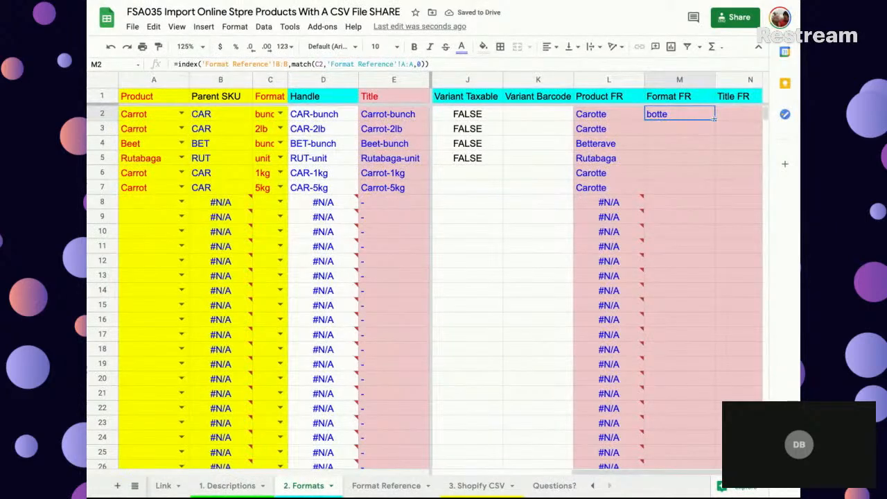
- Fill the Format FR formula from M2 down column M and check the results in M2:M7
{"action": "double_click", "coordinate": [713, 120]}
{"action": "left_click_drag", "start_coordinate": [688, 120], "coordinate": [677, 187]}
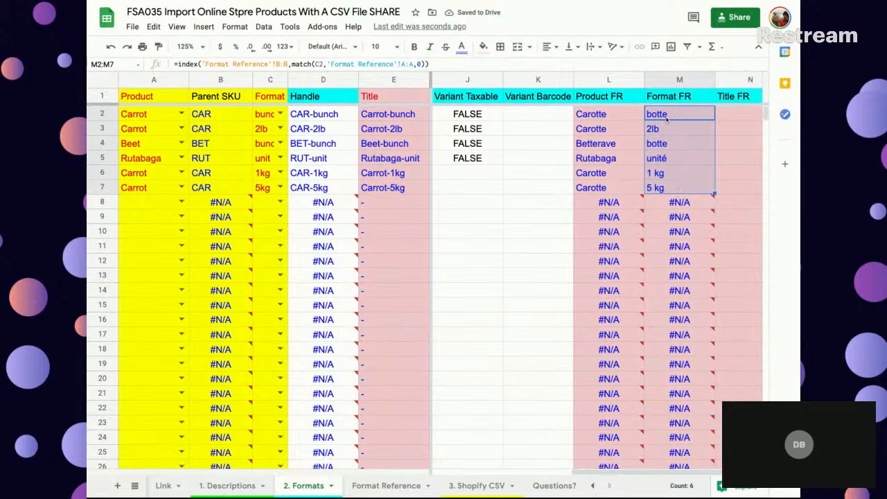
{"action": "left_click", "coordinate": [667, 119]}
- Try copying the translation formula from B3 into B2 of the Format Reference sheet, and check Format FR in the 2. Formats sheet
{"action": "left_click", "coordinate": [386, 485]}
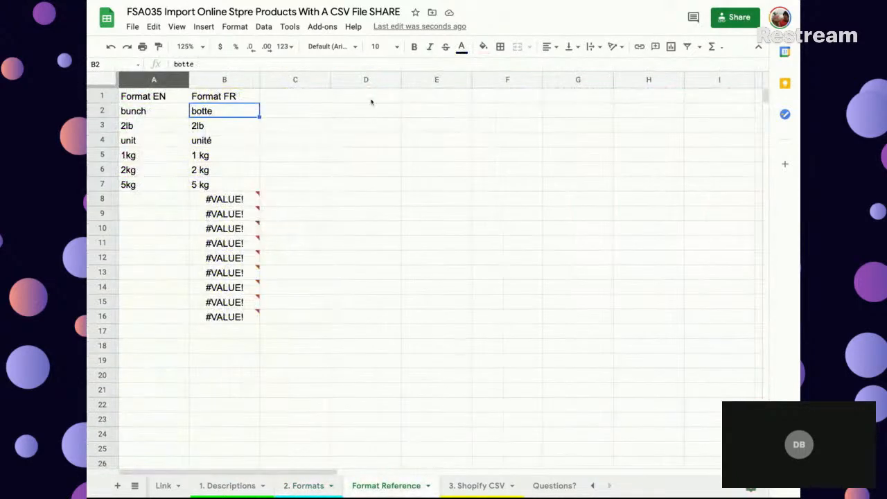
{"action": "left_click", "coordinate": [224, 129]}
{"action": "key", "text": "ctrl+c"}
{"action": "key", "text": "Up"}
{"action": "key", "text": "ctrl+v"}
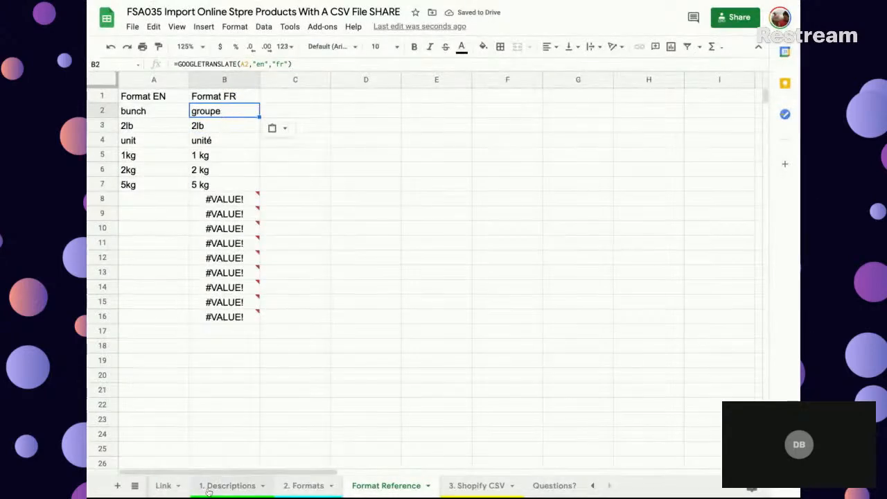
{"action": "left_click", "coordinate": [307, 487]}
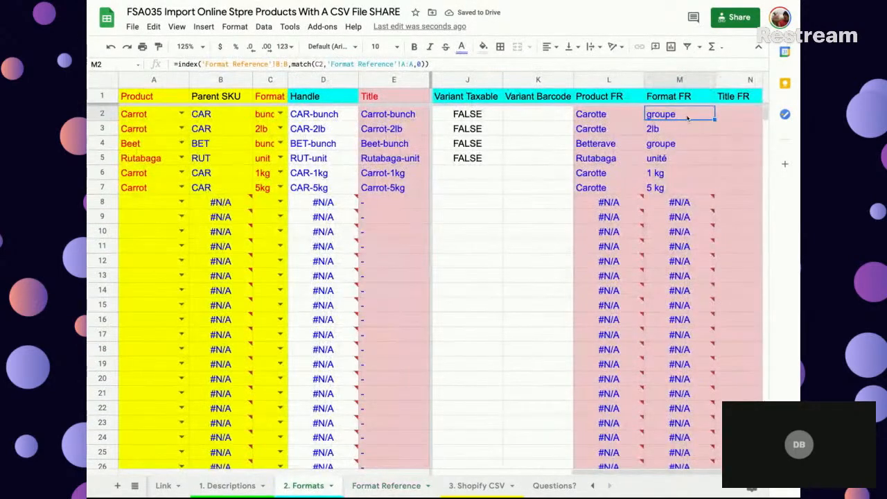
{"action": "left_click", "coordinate": [647, 143]}
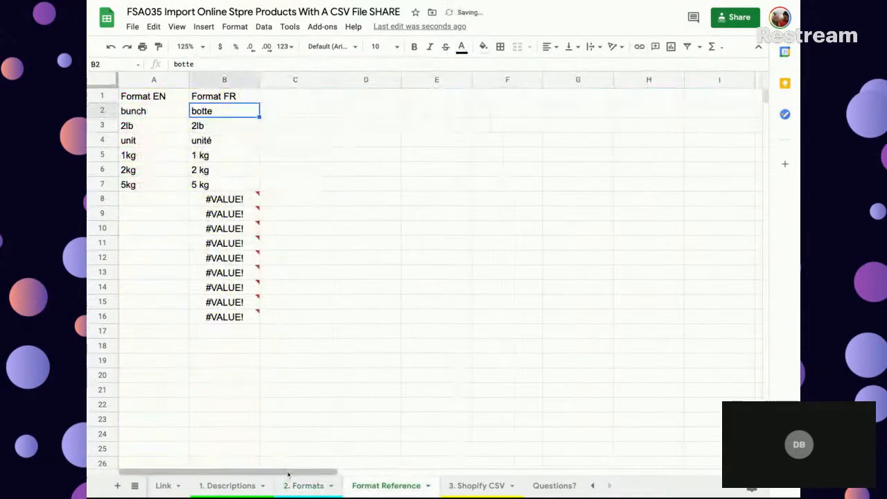
- Enter a formula in N2 (Title FR) of the 2. Formats sheet that joins L2 and M2 with a hyphen
{"action": "left_click", "coordinate": [307, 485]}
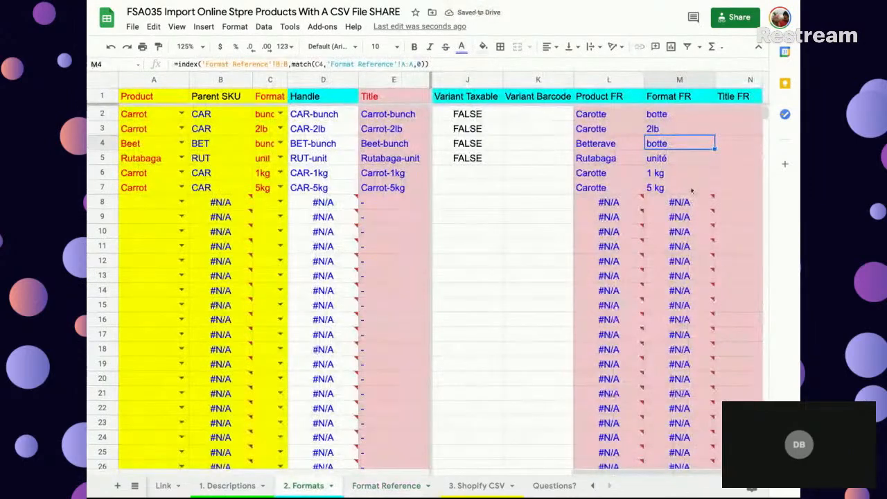
{"action": "scroll", "coordinate": [692, 189], "scroll_direction": "right", "scroll_amount": 1}
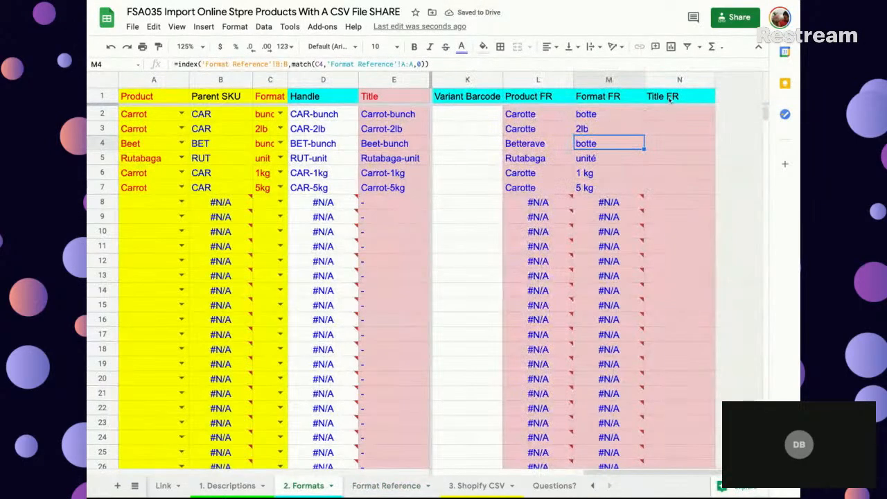
{"action": "left_click", "coordinate": [669, 98]}
{"action": "left_click", "coordinate": [666, 115]}
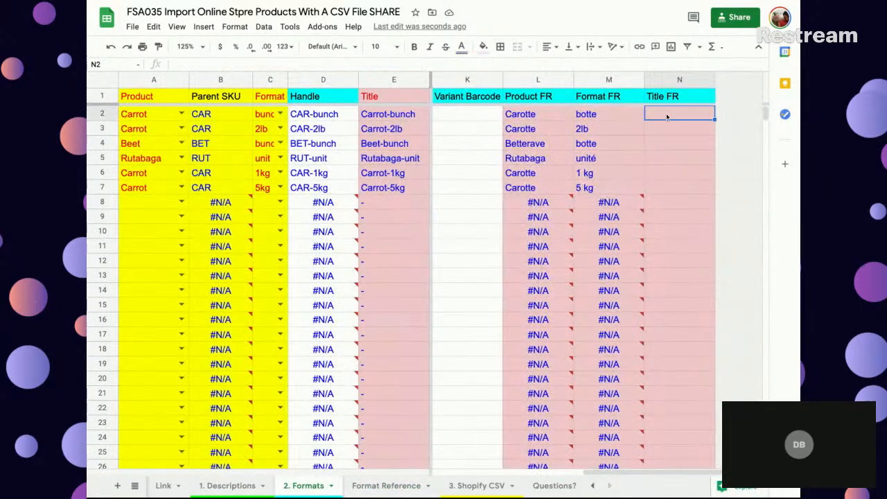
{"action": "left_click", "coordinate": [375, 116]}
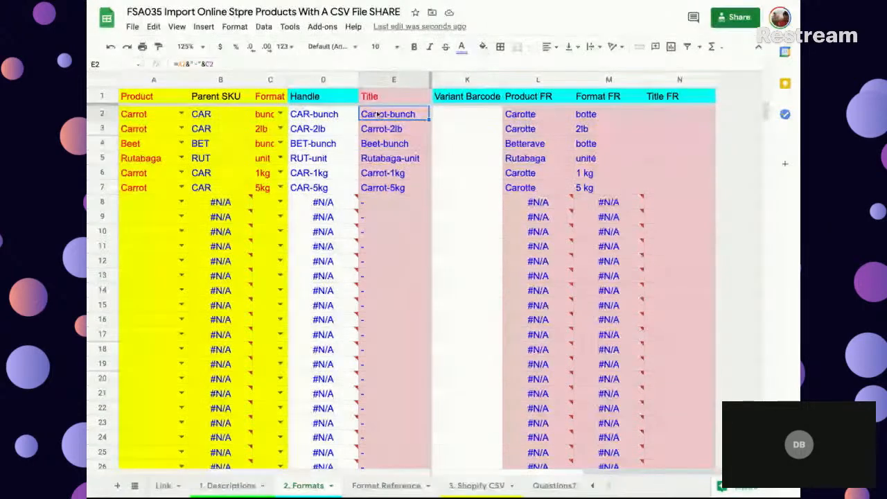
{"action": "left_click", "coordinate": [669, 116]}
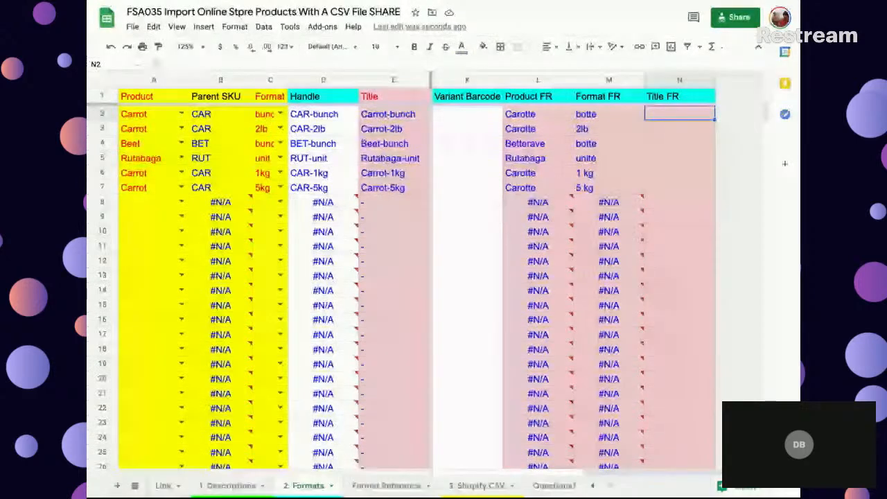
{"action": "type", "text": "="}
{"action": "left_click", "coordinate": [534, 115]}
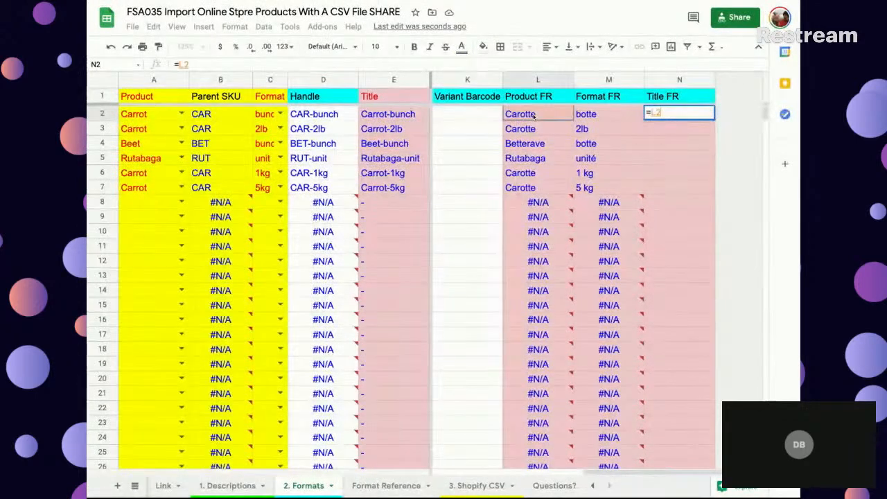
{"action": "type", "text": "&"}
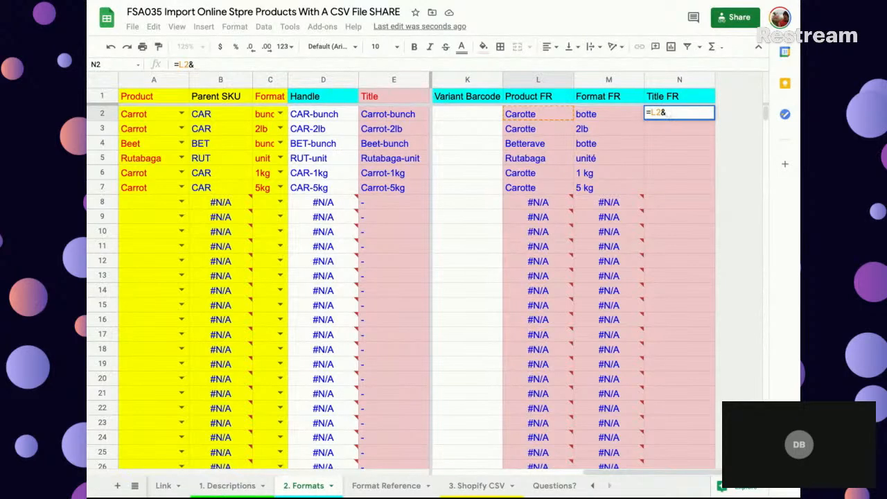
{"action": "type", "text": "\"-\""}
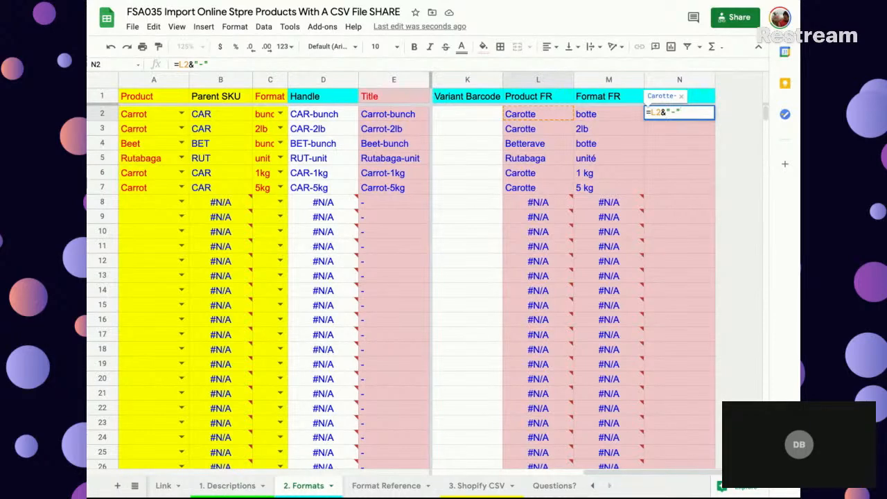
{"action": "type", "text": "&M2"}
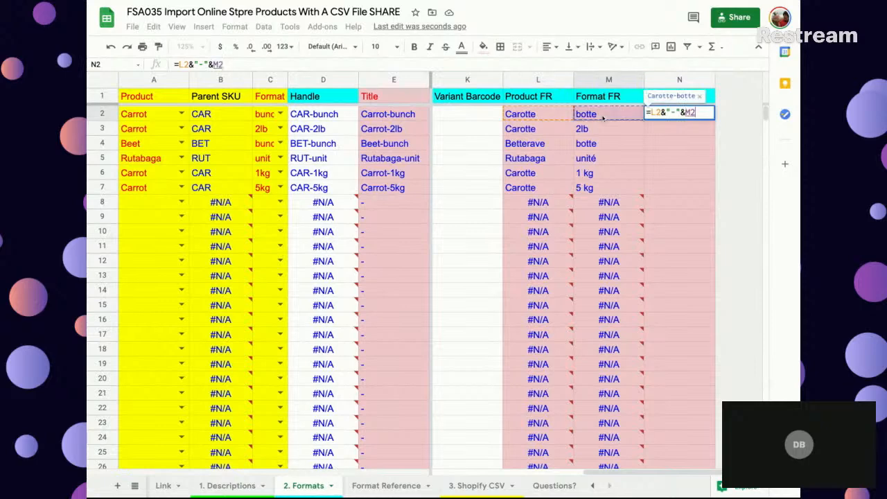
{"action": "key", "text": "Return"}
- Fill the Title FR formula from N2 down column N and compare the French titles with the English ones
{"action": "left_click", "coordinate": [676, 118]}
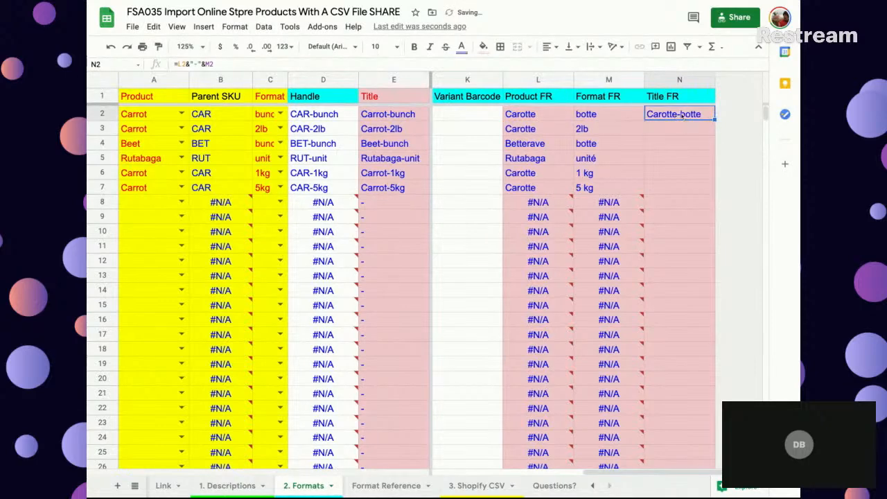
{"action": "scroll", "coordinate": [676, 117], "scroll_direction": "down", "scroll_amount": 7}
{"action": "left_click_drag", "start_coordinate": [689, 466], "coordinate": [685, 462]}
{"action": "scroll", "coordinate": [661, 388], "scroll_direction": "up", "scroll_amount": 8}
{"action": "left_click", "coordinate": [672, 147]}
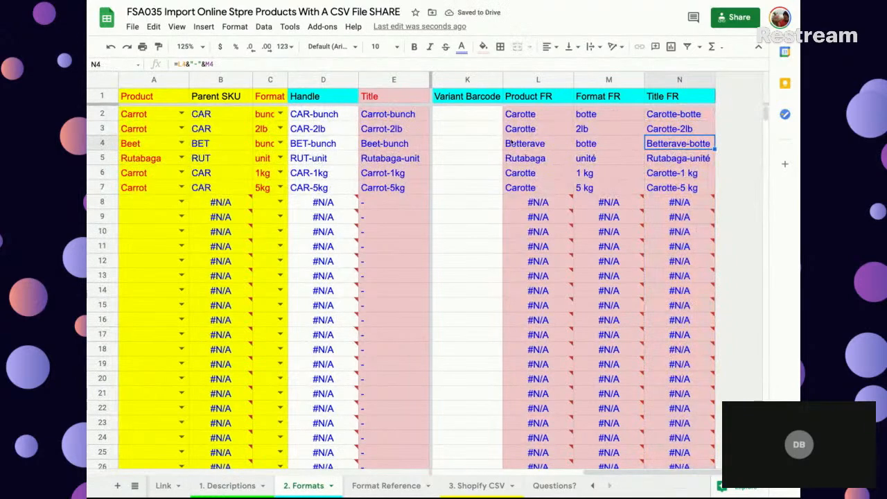
{"action": "scroll", "coordinate": [326, 139], "scroll_direction": "left", "scroll_amount": 5}
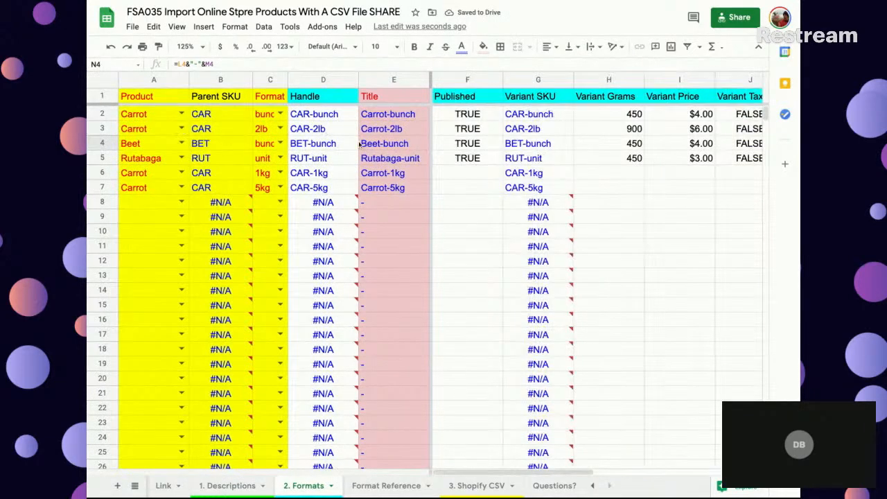
{"action": "scroll", "coordinate": [678, 170], "scroll_direction": "right", "scroll_amount": 5}
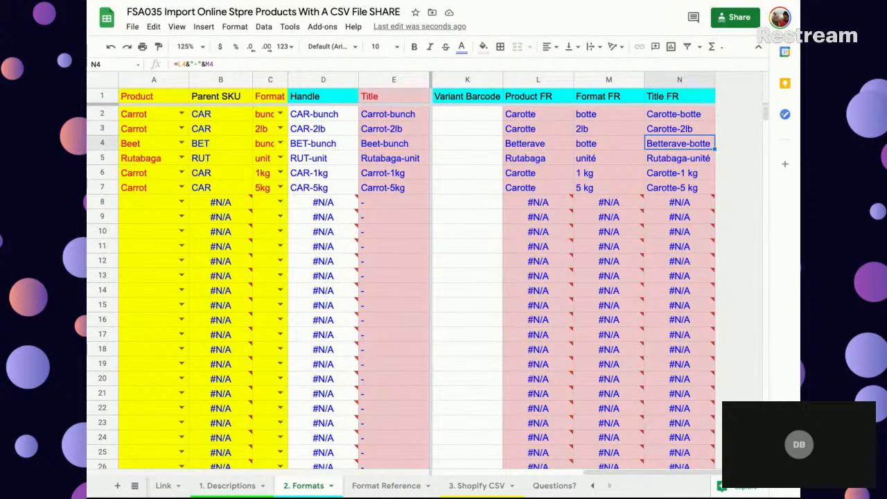
{"action": "mouse_move", "coordinate": [608, 202]}
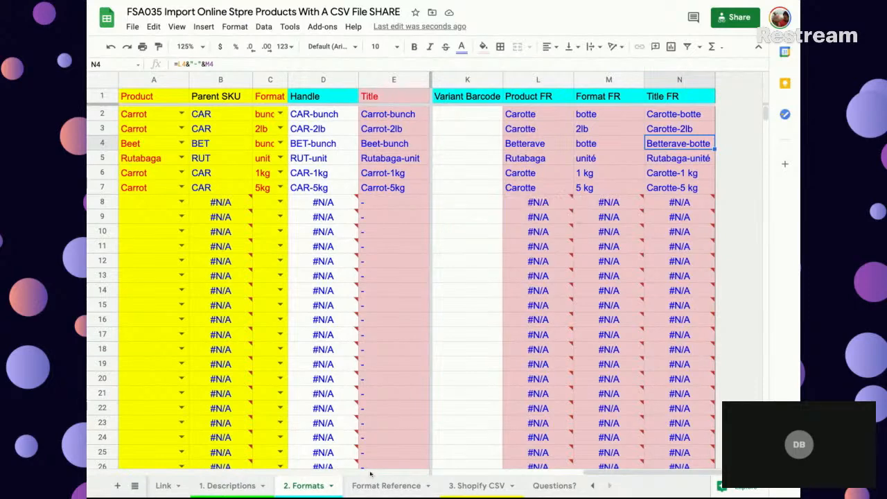
- Insert a new sheet and place it directly after the Format Reference sheet
{"action": "left_click", "coordinate": [203, 27]}
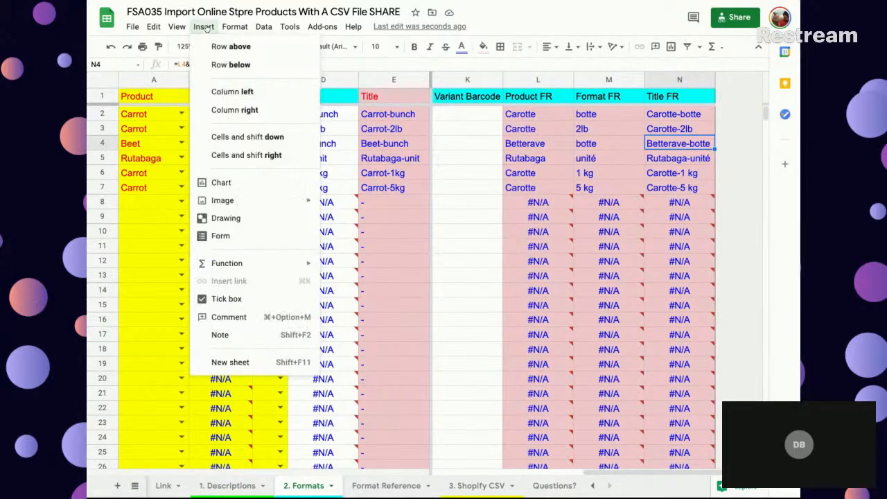
{"action": "left_click", "coordinate": [230, 362]}
{"action": "left_click_drag", "start_coordinate": [367, 485], "coordinate": [363, 485]}
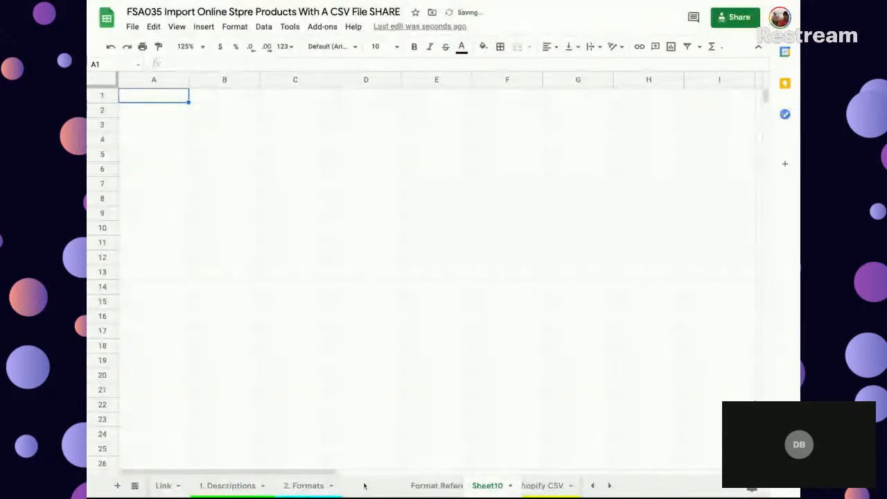
{"action": "left_click", "coordinate": [167, 115]}
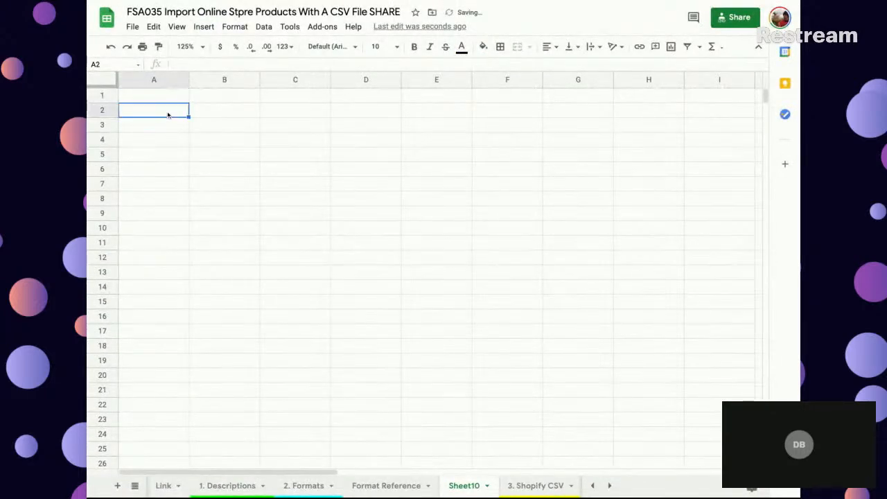
{"action": "type", "text": "CRea"}
{"action": "key", "text": "BackSpace"}
{"action": "key", "text": "BackSpace"}
{"action": "key", "text": "BackSpace"}
{"action": "type", "text": "rop"}
{"action": "key", "text": "Tab"}
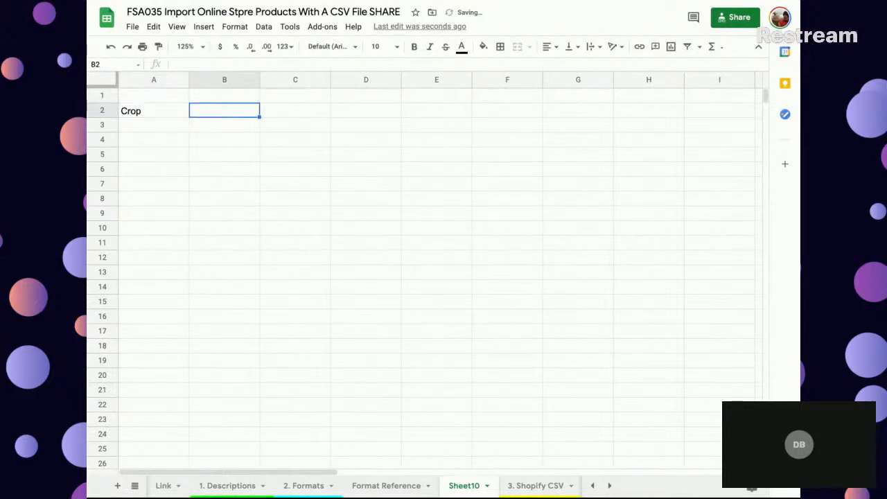
{"action": "key", "text": "Left"}
{"action": "type", "text": "Name"}
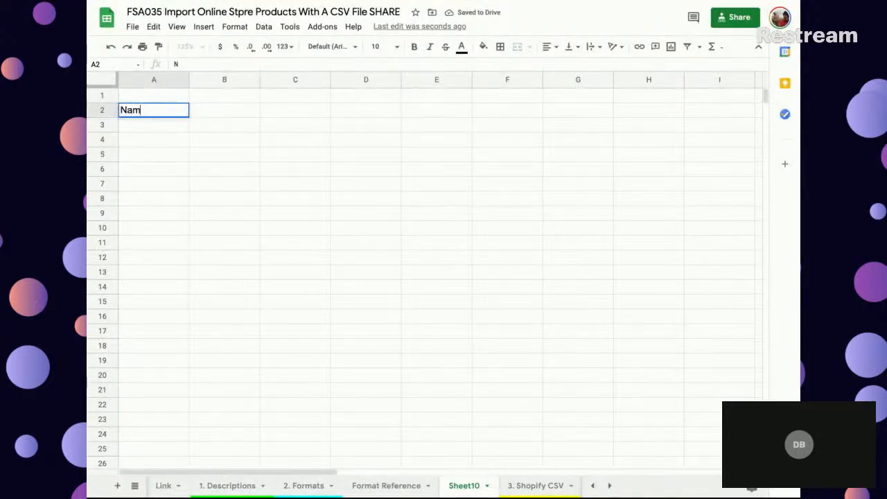
{"action": "key", "text": "Tab"}
{"action": "type", "text": "En Nam"}
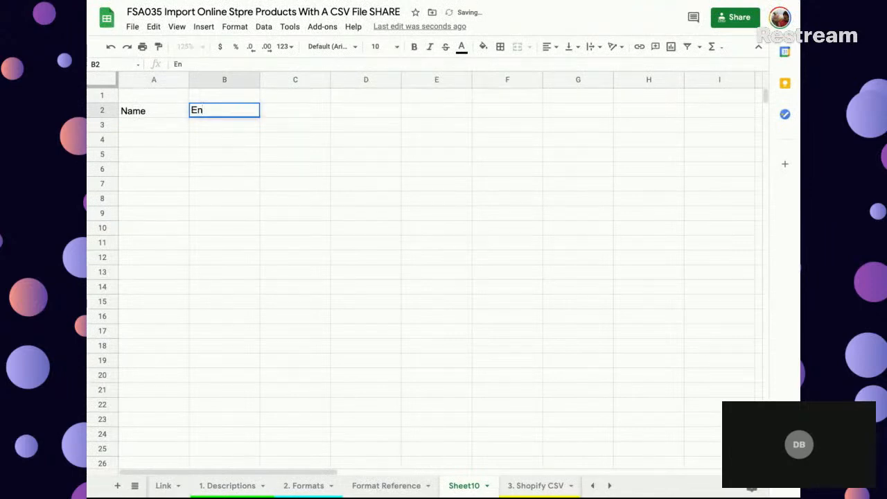
{"action": "key", "text": "BackSpace"}
{"action": "key", "text": "BackSpace"}
- Enter the headers FR Name, EN Name, Price, Start, End and Sold in A2:F2 of the new sheet
{"action": "key", "text": "Left"}
{"action": "type", "text": "FR Name"}
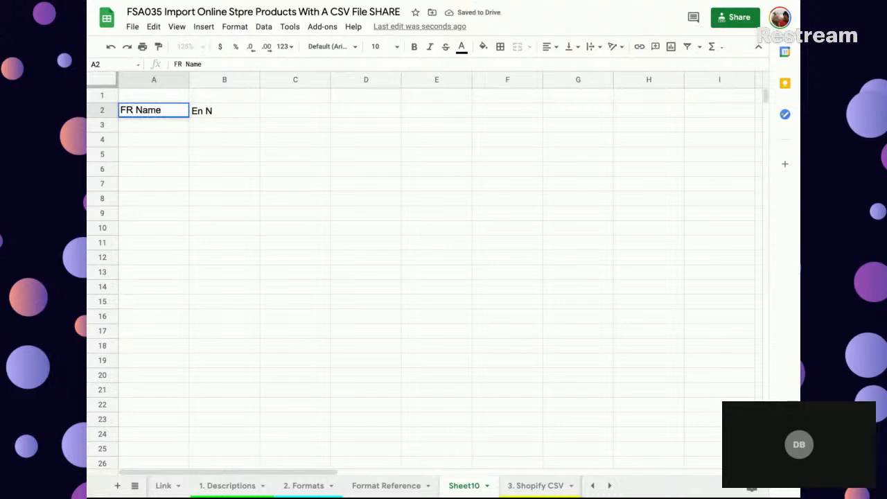
{"action": "key", "text": "Tab"}
{"action": "type", "text": "EN Name"}
{"action": "key", "text": "Tab"}
{"action": "type", "text": "Price"}
{"action": "key", "text": "Tab"}
{"action": "type", "text": "Start"}
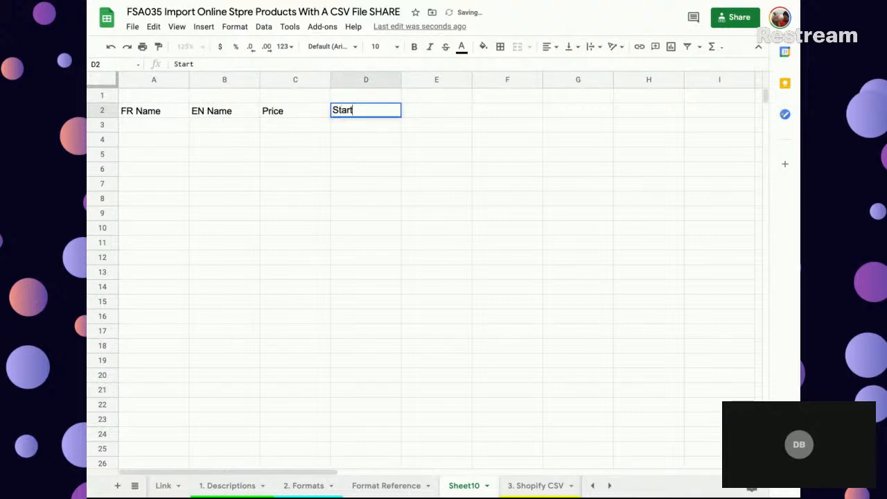
{"action": "key", "text": "Tab"}
{"action": "type", "text": "End"}
{"action": "key", "text": "Tab"}
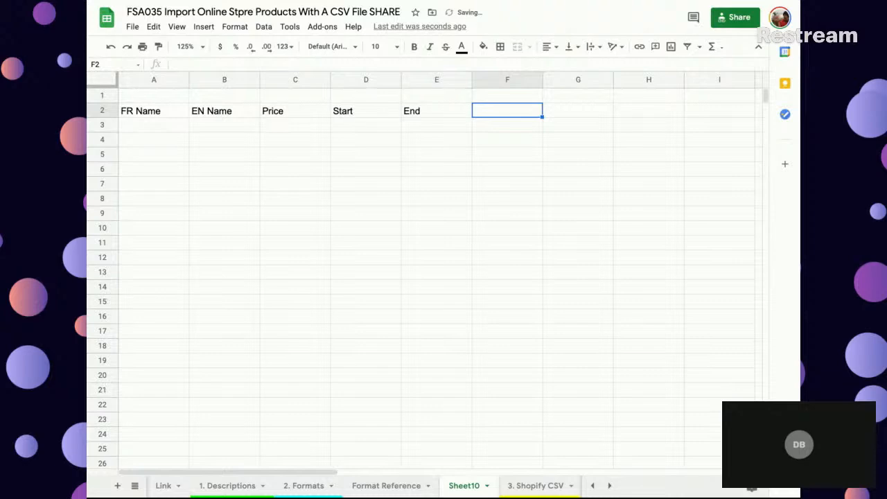
{"action": "type", "text": "Sold"}
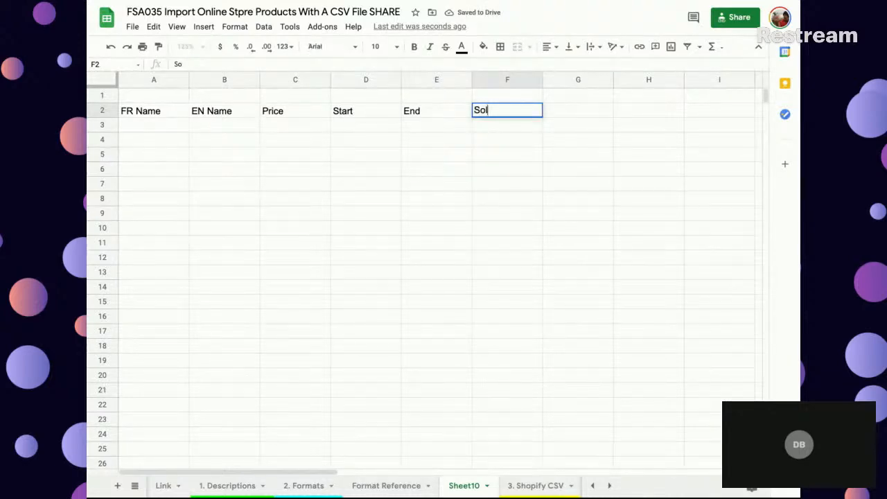
{"action": "key", "text": "Return"}
{"action": "key", "text": "Left"}
{"action": "key", "text": "Left"}
{"action": "key", "text": "Left"}
{"action": "key", "text": "Left"}
{"action": "key", "text": "Left"}
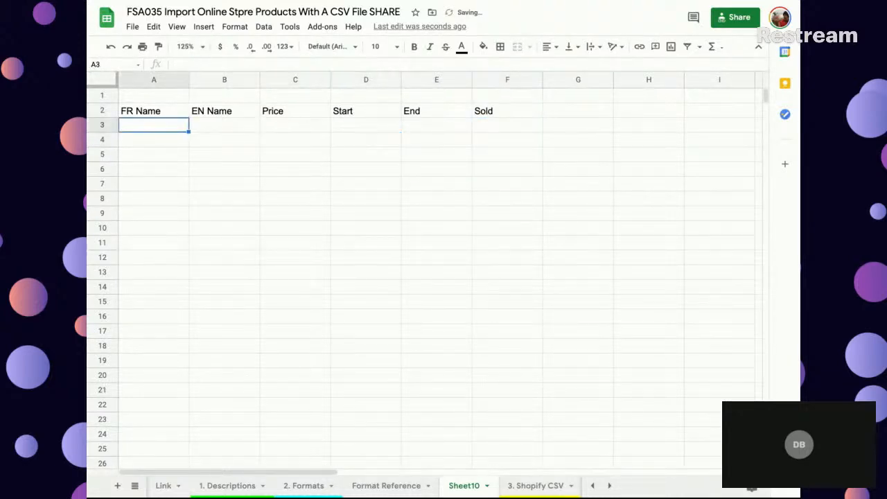
{"action": "type", "text": "=un"}
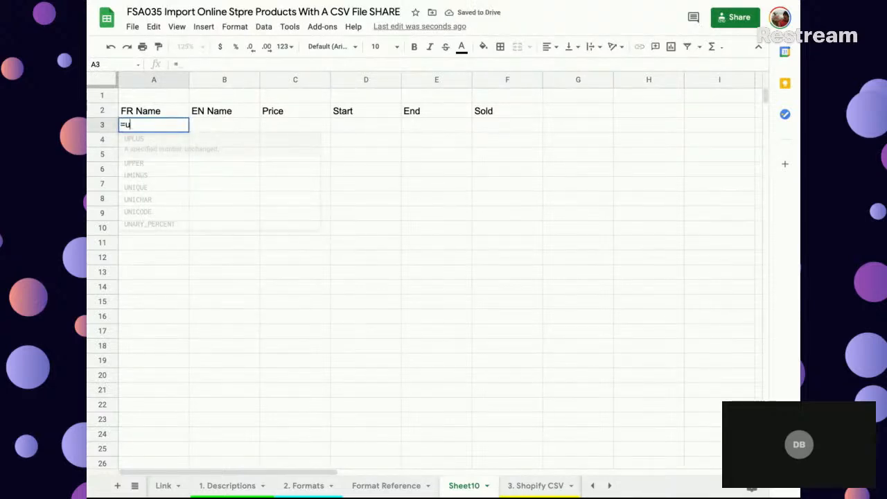
{"action": "key", "text": "BackSpace"}
{"action": "key", "text": "BackSpace"}
{"action": "key", "text": "BackSpace"}
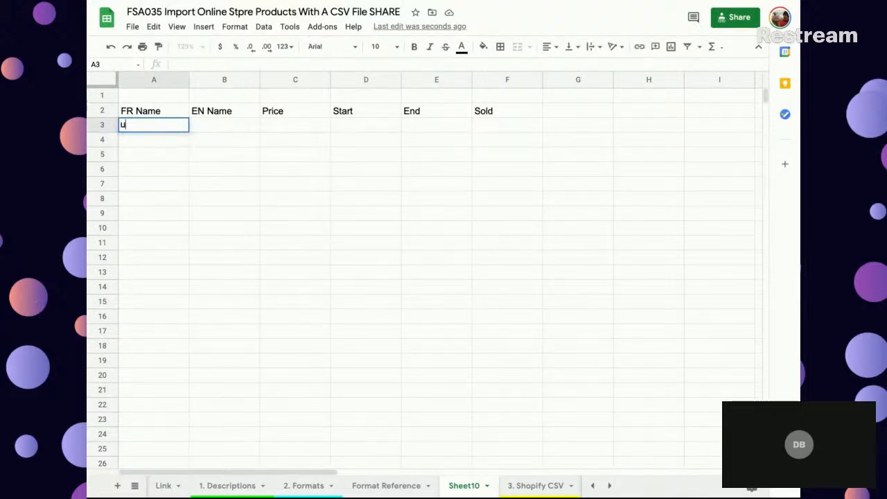
{"action": "type", "text": "=-"}
{"action": "key", "text": "BackSpace"}
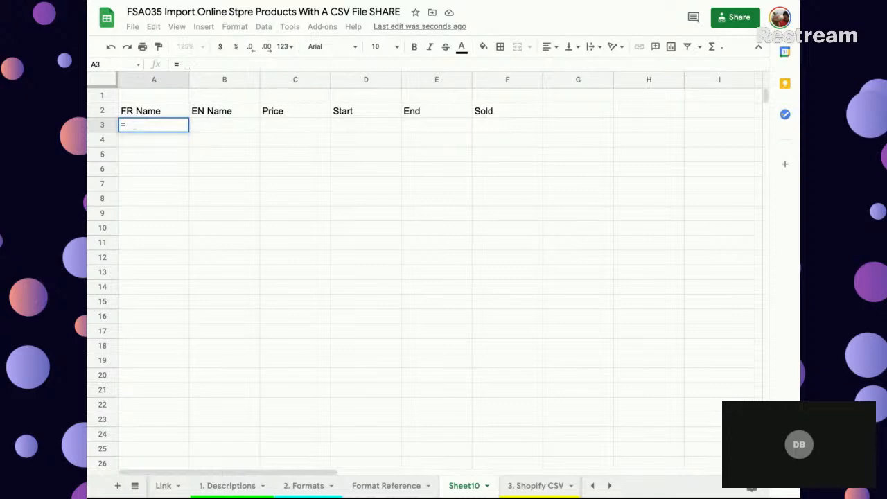
{"action": "key", "text": "BackSpace"}
{"action": "type", "text": "=sort"}
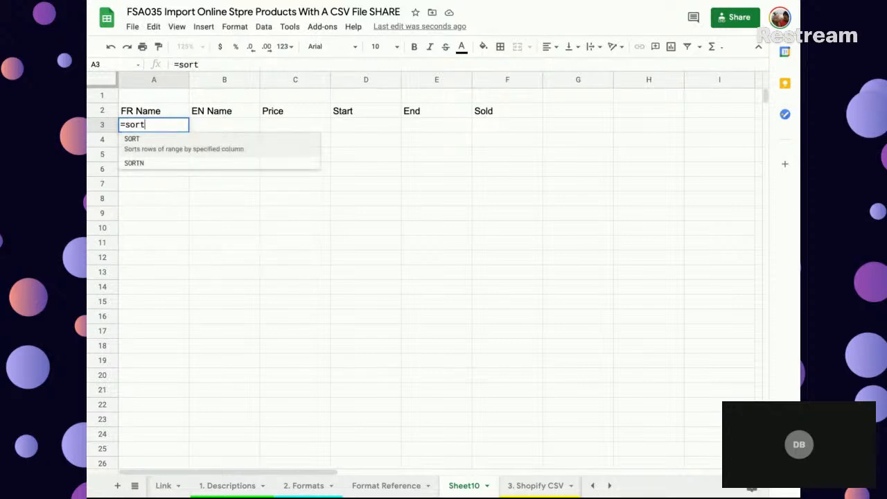
{"action": "type", "text": "("}
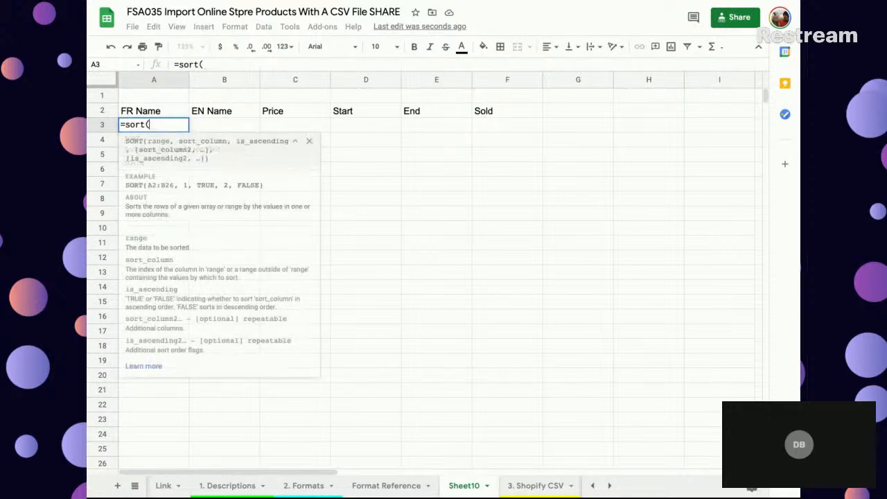
{"action": "type", "text": "unique("}
{"action": "key", "text": "BackSpace"}
{"action": "key", "text": "BackSpace"}
{"action": "key", "text": "BackSpace"}
{"action": "key", "text": "BackSpace"}
{"action": "key", "text": "BackSpace"}
{"action": "key", "text": "BackSpace"}
{"action": "key", "text": "BackSpace"}
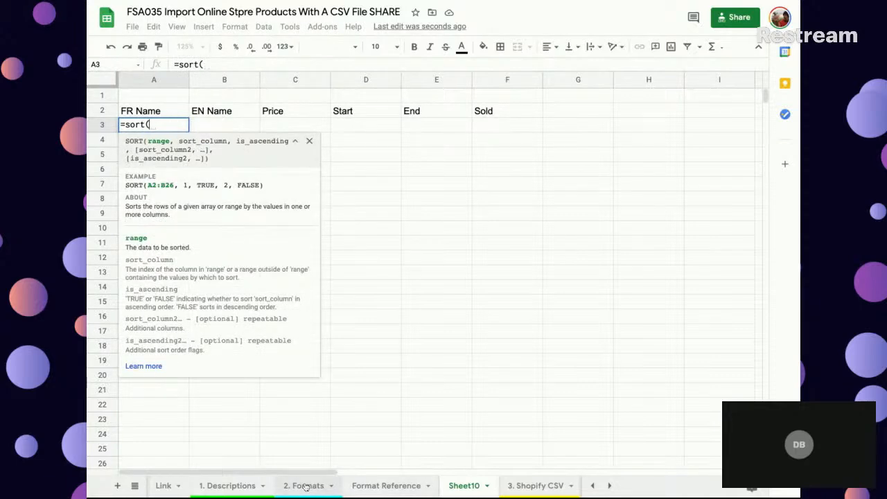
{"action": "key", "text": "ctrl+shift+Return"}
{"action": "key", "text": "Escape"}
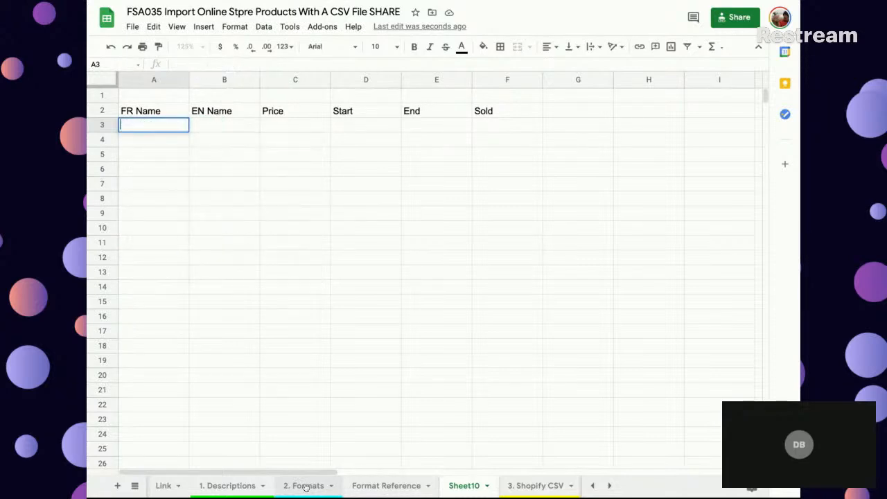
{"action": "key", "text": "Right"}
{"action": "type", "text": "="}
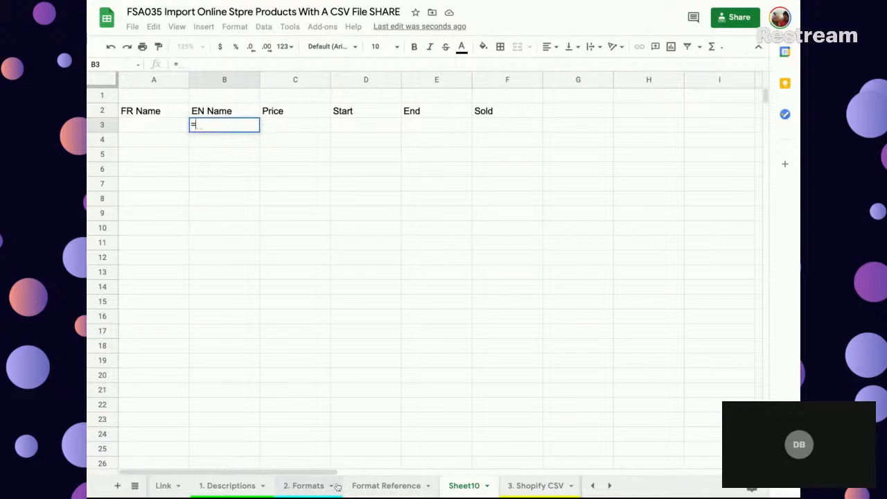
{"action": "left_click", "coordinate": [304, 485]}
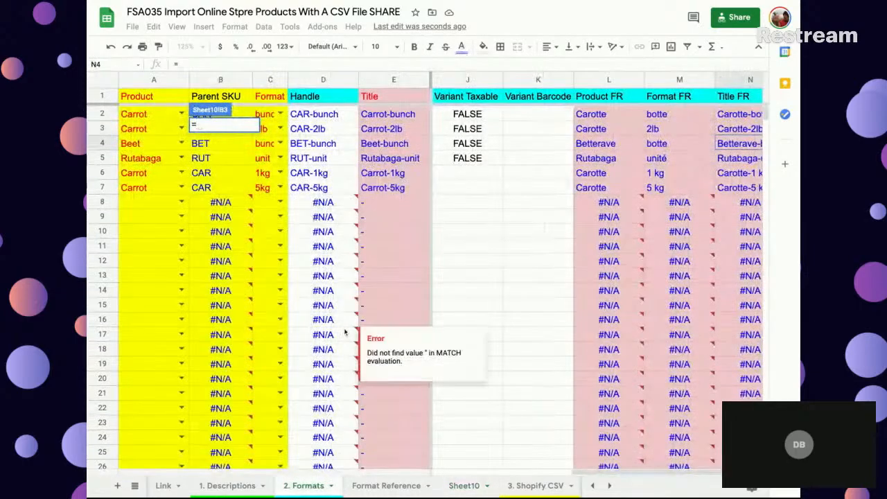
{"action": "key", "text": "Return"}
{"action": "key", "text": "Return"}
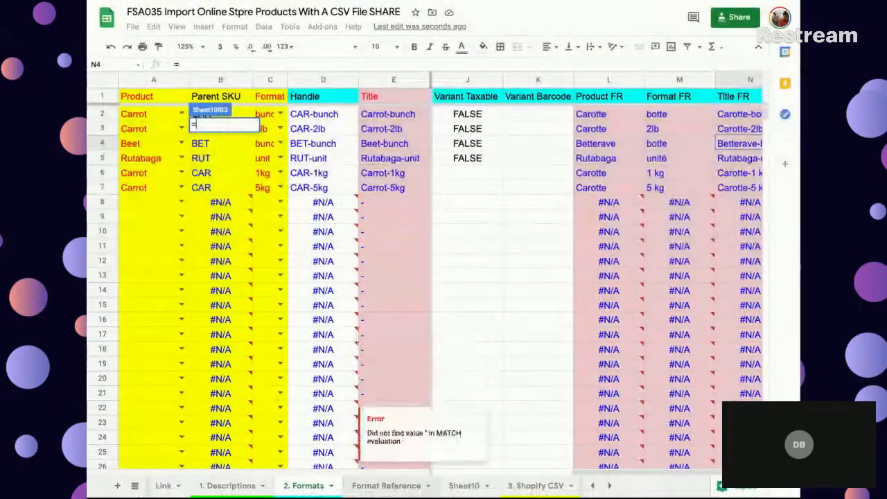
{"action": "left_click", "coordinate": [464, 485]}
{"action": "key", "text": "Escape"}
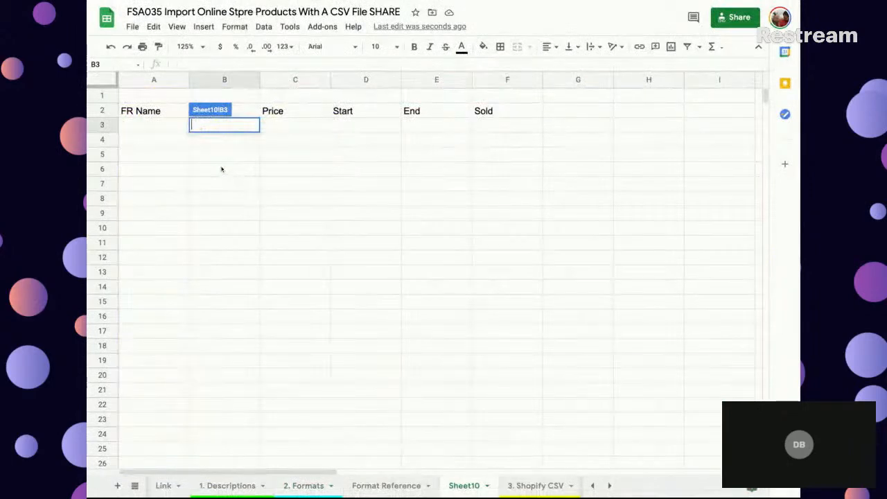
- Enter the formula =sort('2. Formats'!N2:N) in A3 of Sheet10 to list the French titles
{"action": "key", "text": "Left"}
{"action": "type", "text": "=sort"}
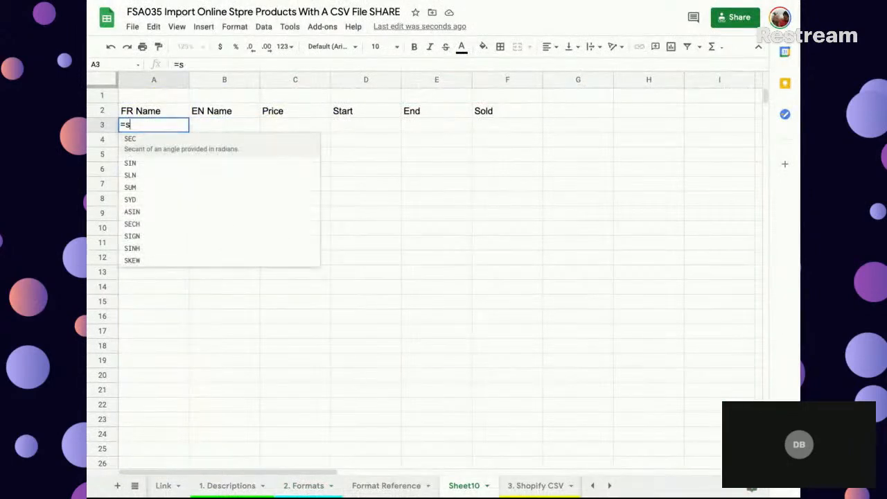
{"action": "key", "text": "BackSpace"}
{"action": "type", "text": "("}
{"action": "left_click", "coordinate": [367, 489]}
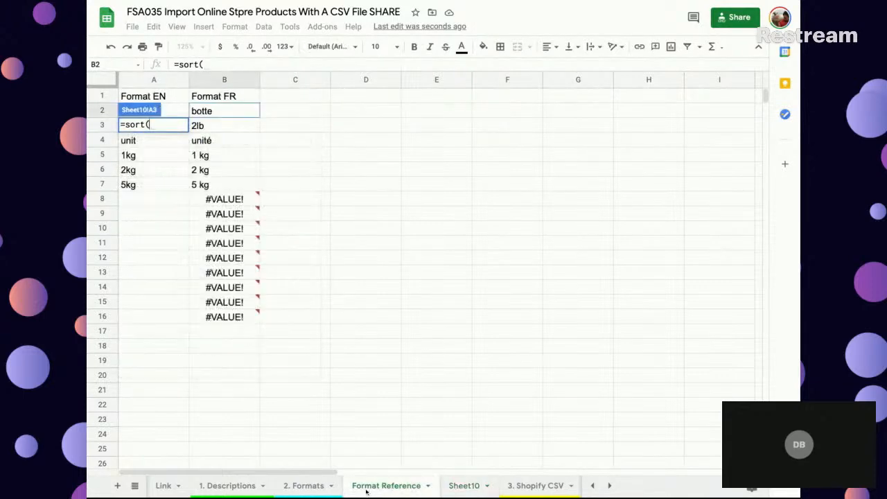
{"action": "left_click", "coordinate": [303, 484]}
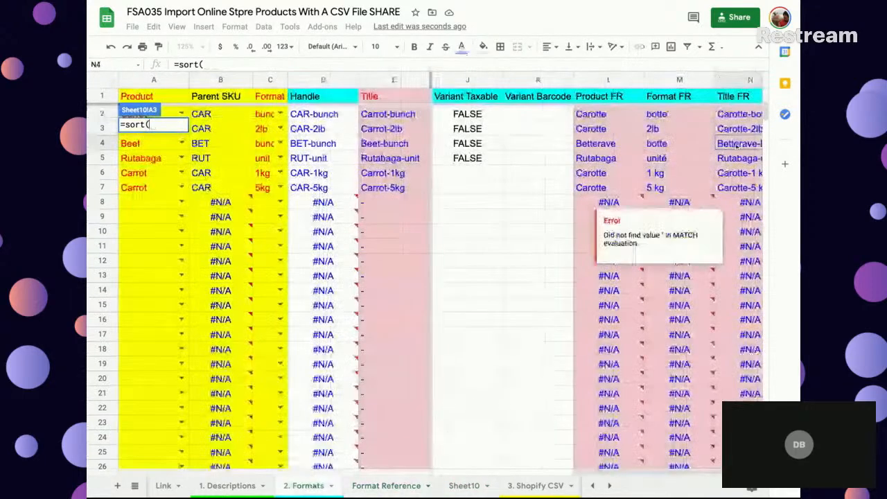
{"action": "scroll", "coordinate": [623, 208], "scroll_direction": "right", "scroll_amount": 5}
{"action": "left_click", "coordinate": [672, 114]}
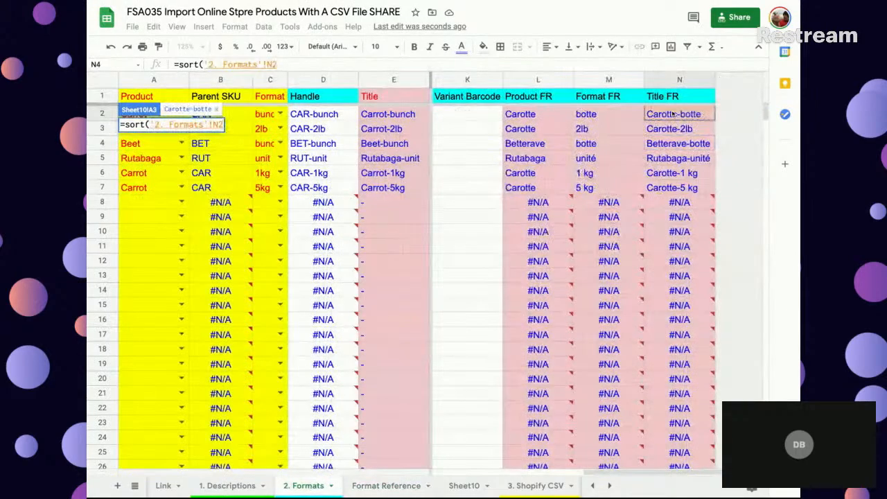
{"action": "type", "text": ":N)"}
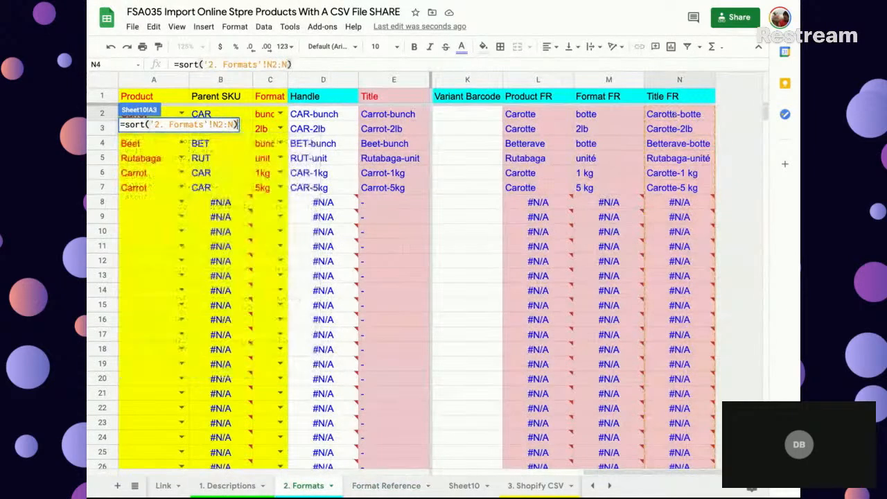
{"action": "key", "text": "Return"}
{"action": "left_click", "coordinate": [152, 216]}
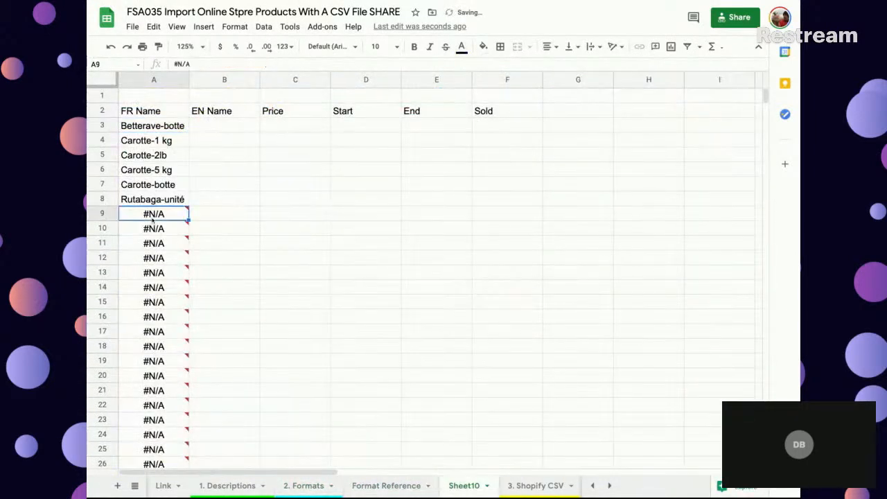
{"action": "left_click", "coordinate": [157, 244]}
- Replace the sort function in A3 with filter, keeping '2. Formats'!N2:N as the range
{"action": "left_click", "coordinate": [151, 126]}
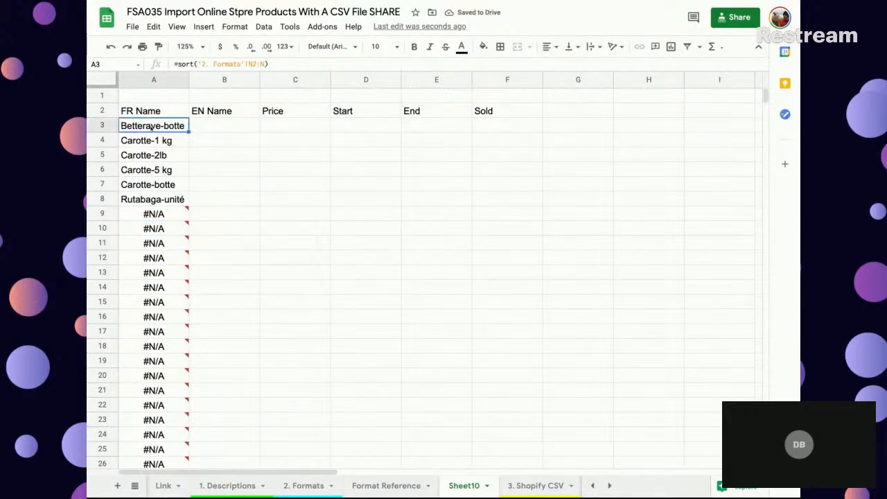
{"action": "left_click_drag", "start_coordinate": [194, 64], "coordinate": [177, 63]}
{"action": "type", "text": "filrte"}
{"action": "key", "text": "BackSpace"}
{"action": "key", "text": "BackSpace"}
{"action": "key", "text": "BackSpace"}
{"action": "type", "text": "ter"}
{"action": "left_click", "coordinate": [273, 64]}
{"action": "key", "text": "Right"}
{"action": "key", "text": "BackSpace"}
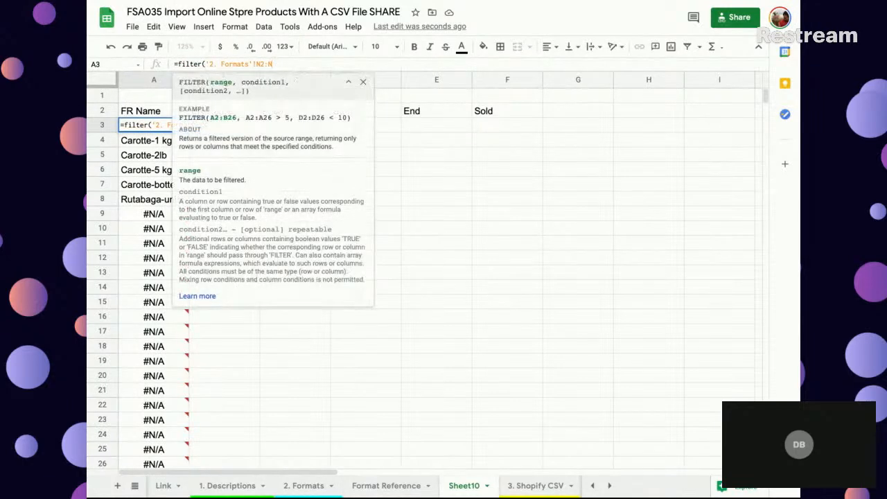
- Add the condition '2. Formats'!A:A<>"" to the filter formula in A3 to exclude rows without a product
{"action": "type", "text": ";"}
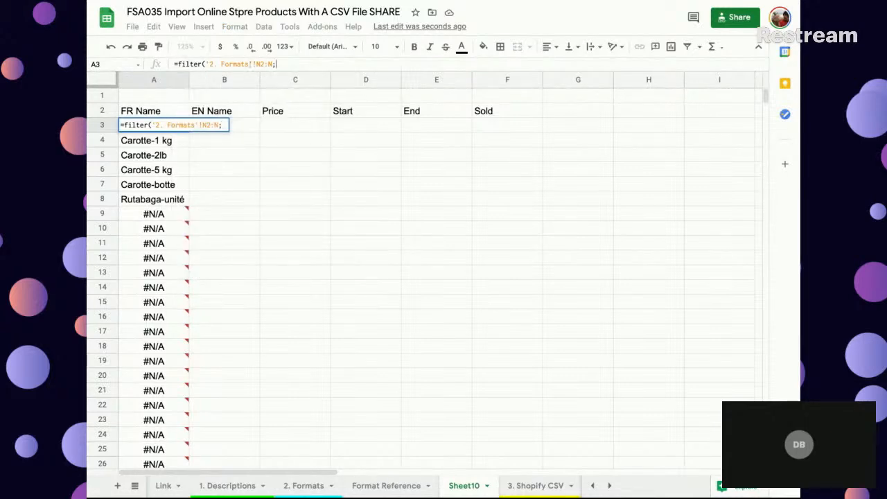
{"action": "left_click", "coordinate": [304, 485]}
{"action": "left_click", "coordinate": [154, 79]}
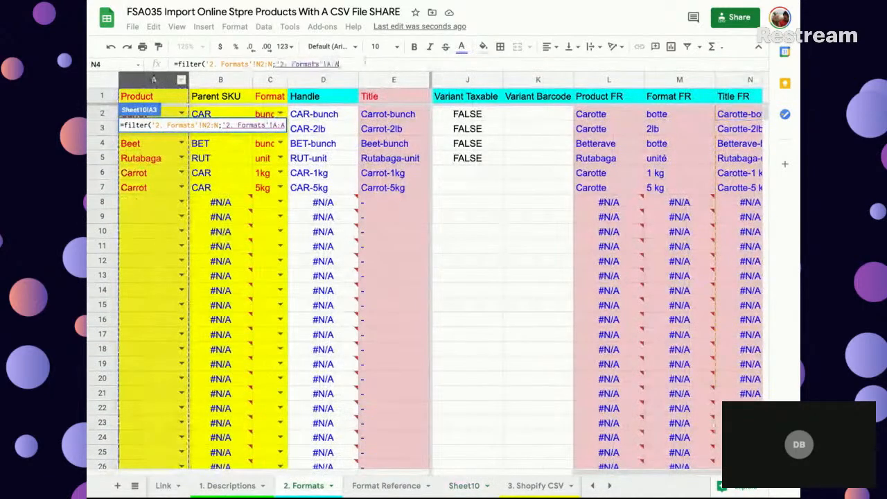
{"action": "type", "text": "<>\"\")"}
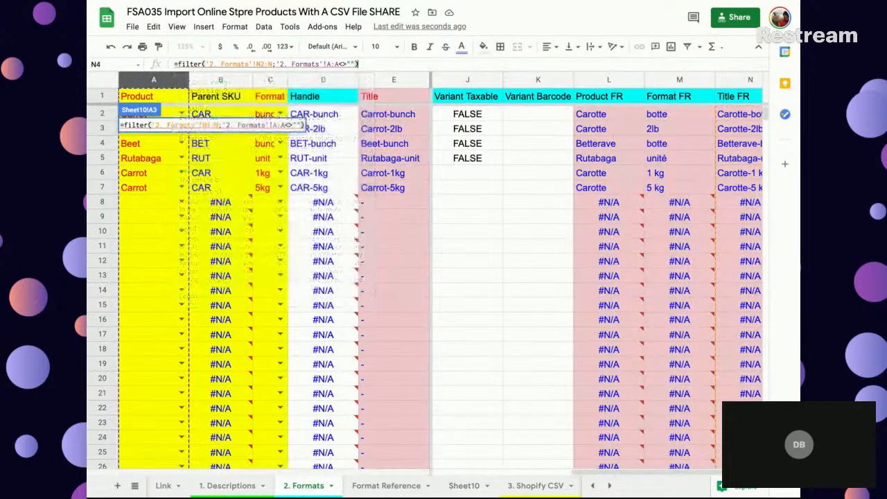
{"action": "key", "text": "Return"}
- Correct the condition range in A3's filter formula so that it starts at row 2, as A2:A
{"action": "mouse_move", "coordinate": [153, 126]}
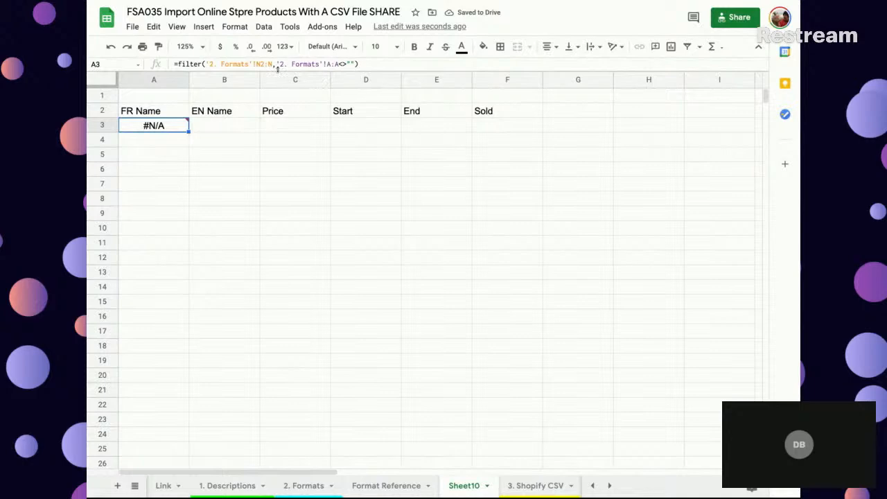
{"action": "left_click", "coordinate": [331, 64]}
{"action": "type", "text": "2"}
{"action": "key", "text": "Return"}
{"action": "left_click", "coordinate": [158, 128]}
- Copy the filter formula from A3 into B3 under EN Name
{"action": "left_click", "coordinate": [221, 125]}
{"action": "type", "text": "="}
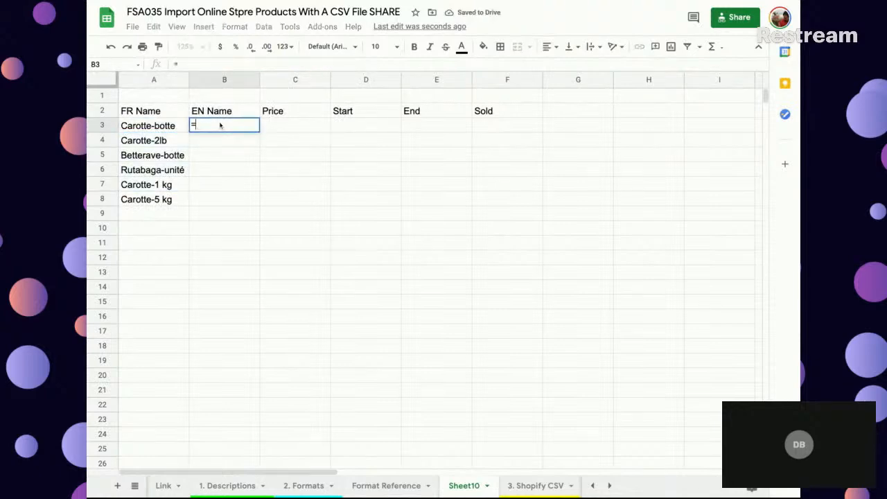
{"action": "key", "text": "BackSpace"}
{"action": "key", "text": "Left"}
{"action": "key", "text": "ctrl+c"}
{"action": "key", "text": "Right"}
{"action": "key", "text": "ctrl+v"}
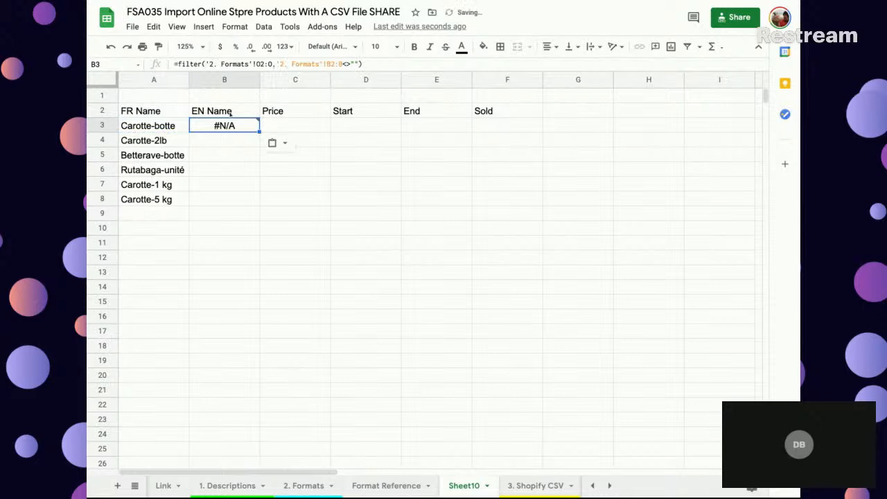
- Try to lock the condition range in A3's filter formula
{"action": "left_click", "coordinate": [177, 127]}
{"action": "left_click", "coordinate": [331, 63]}
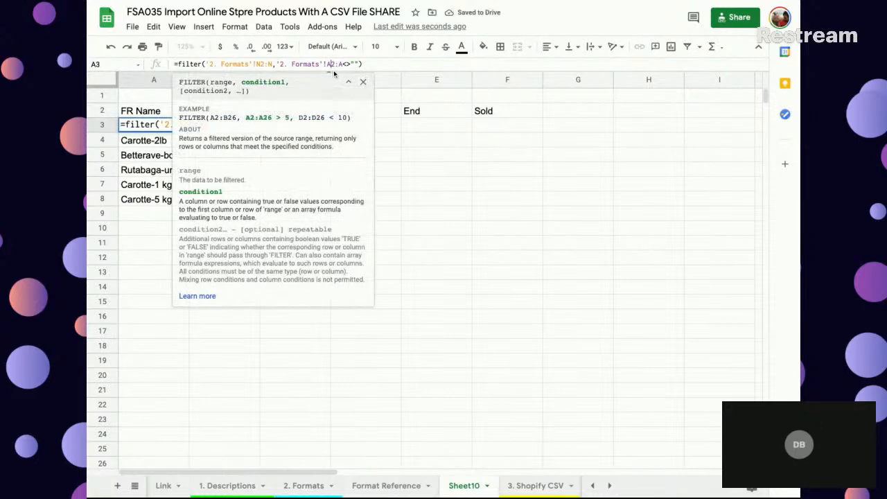
{"action": "type", "text": "/"}
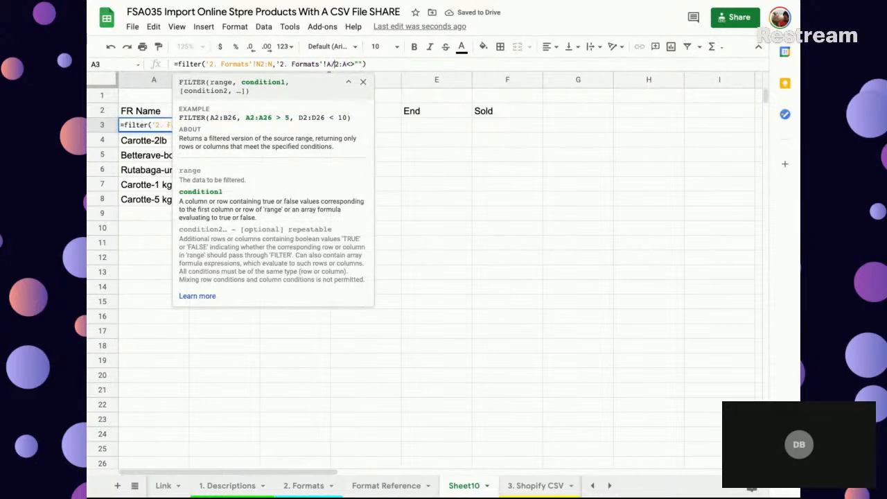
{"action": "key", "text": "Return"}
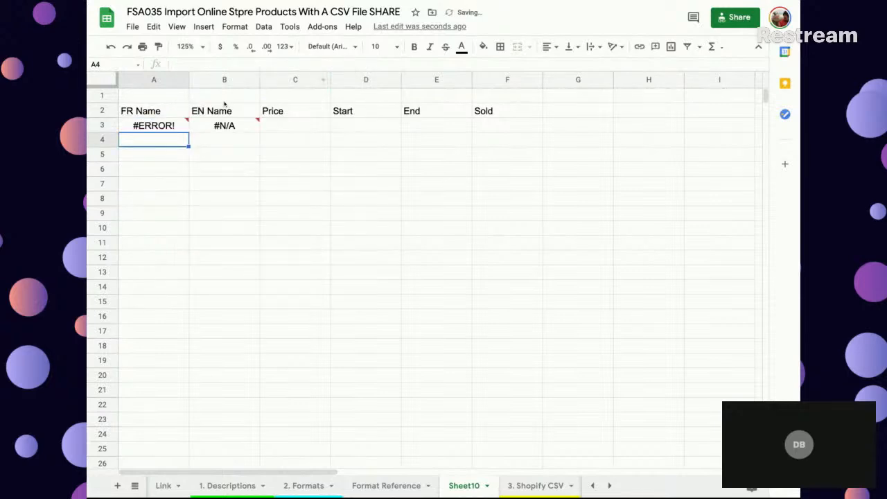
- Make the condition range in A3's filter formula absolute as $A$2:$A and copy the formula into B3
{"action": "left_click", "coordinate": [169, 129]}
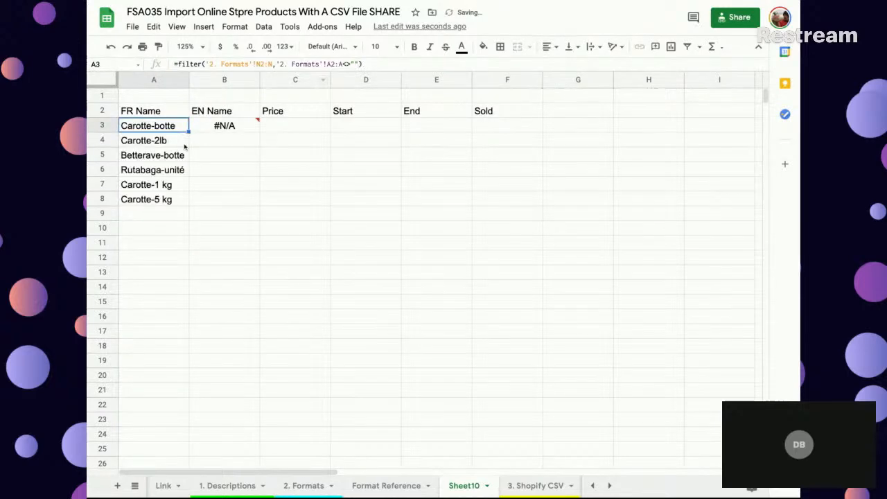
{"action": "left_click", "coordinate": [327, 63]}
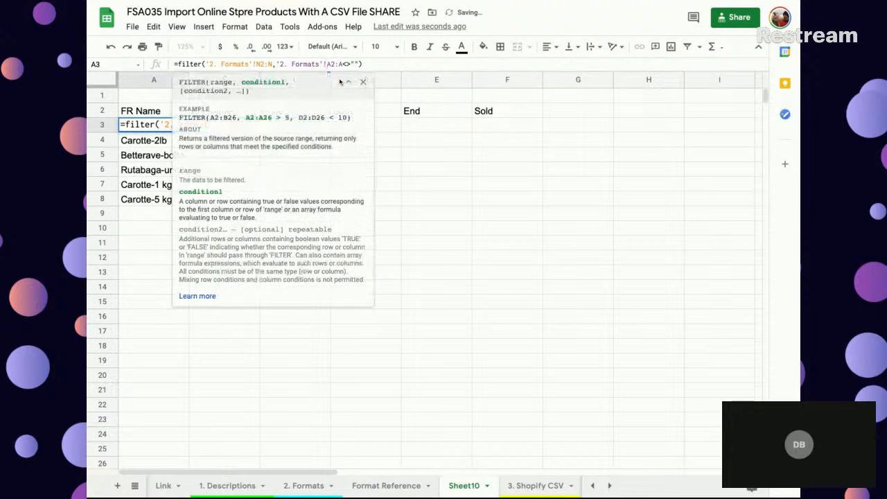
{"action": "key", "text": "F4"}
{"action": "key", "text": "Return"}
{"action": "key", "text": "Up"}
{"action": "key", "text": "ctrl+c"}
{"action": "key", "text": "Right"}
{"action": "key", "text": "ctrl+v"}
- Change the filter range in B3 to '2. Formats'!A2:A
{"action": "left_click", "coordinate": [259, 63]}
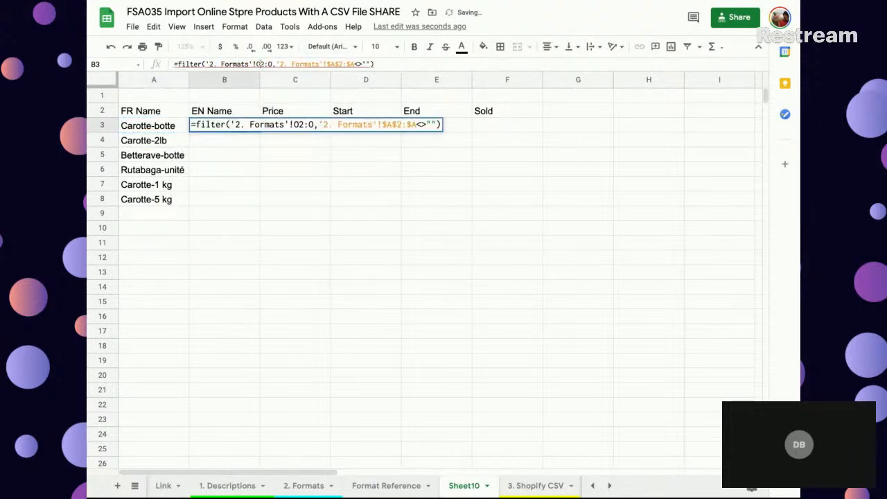
{"action": "key", "text": "Return"}
{"action": "left_click", "coordinate": [230, 129]}
{"action": "left_click", "coordinate": [216, 159]}
{"action": "left_click", "coordinate": [226, 127]}
{"action": "left_click", "coordinate": [259, 64]}
{"action": "key", "text": "BackSpace"}
{"action": "type", "text": "A"}
{"action": "key", "text": "Right"}
{"action": "key", "text": "Right"}
{"action": "key", "text": "Right"}
{"action": "key", "text": "BackSpace"}
{"action": "type", "text": "A"}
{"action": "key", "text": "Return"}
{"action": "left_click", "coordinate": [241, 125]}
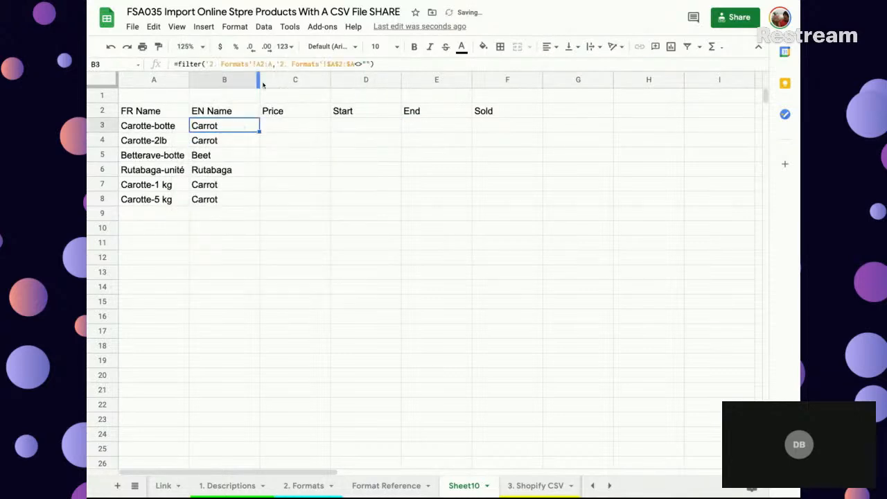
- Check the column layout of 2. Formats and change the filter range in B3 to D2:D
{"action": "left_click", "coordinate": [297, 485]}
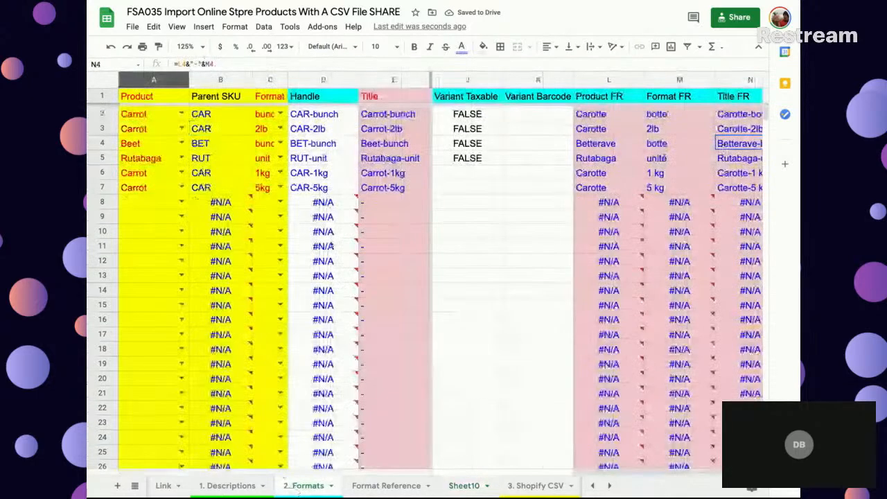
{"action": "left_click", "coordinate": [469, 489]}
{"action": "left_click", "coordinate": [268, 63]}
{"action": "key", "text": "BackSpace"}
{"action": "type", "text": "D"}
{"action": "key", "text": "Right"}
{"action": "key", "text": "Right"}
{"action": "key", "text": "Right"}
{"action": "key", "text": "BackSpace"}
{"action": "type", "text": "D"}
{"action": "key", "text": "Return"}
{"action": "key", "text": "Up"}
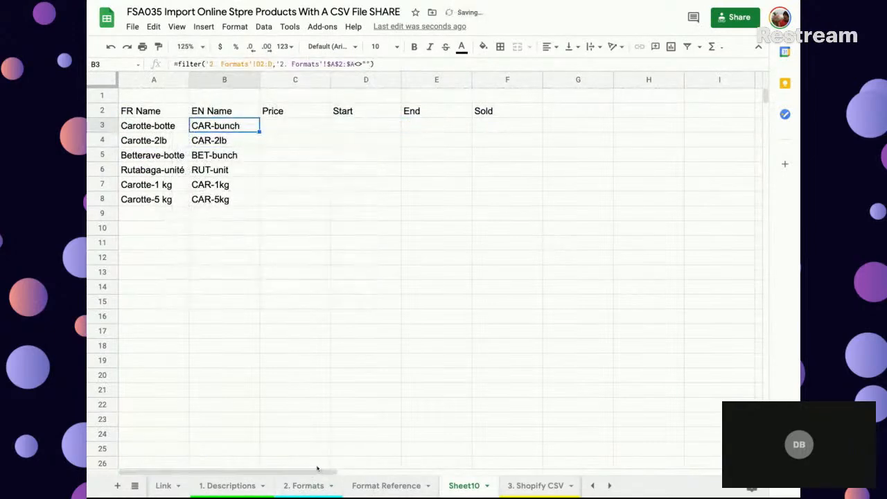
- Locate the Title column in 2. Formats and set the filter range in B3 of Sheet10 to E2:E
{"action": "left_click", "coordinate": [376, 487]}
{"action": "left_click", "coordinate": [312, 487]}
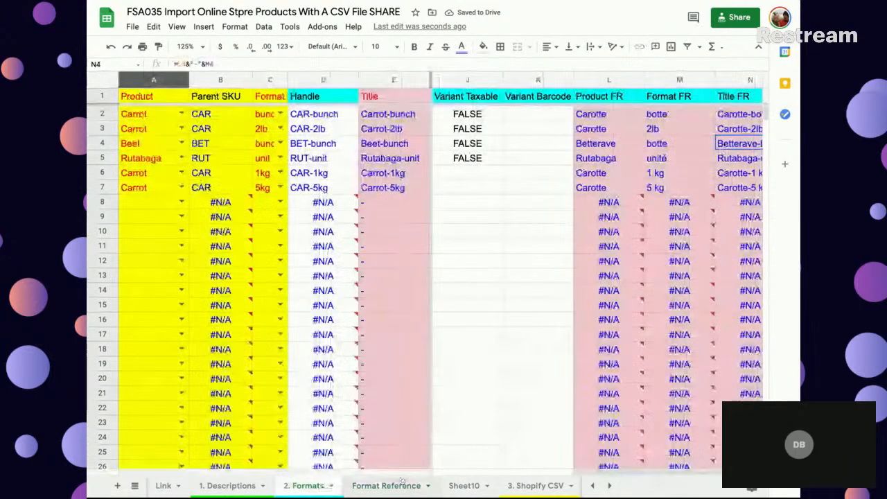
{"action": "left_click", "coordinate": [464, 485]}
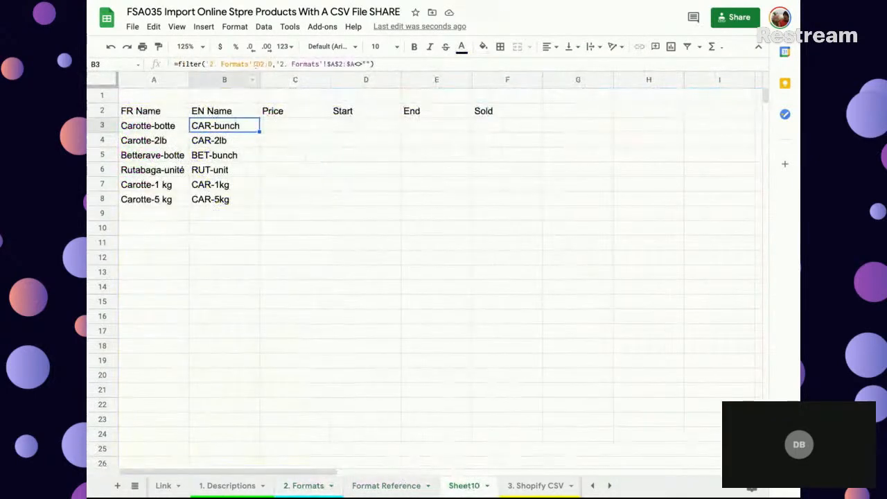
{"action": "left_click", "coordinate": [257, 64]}
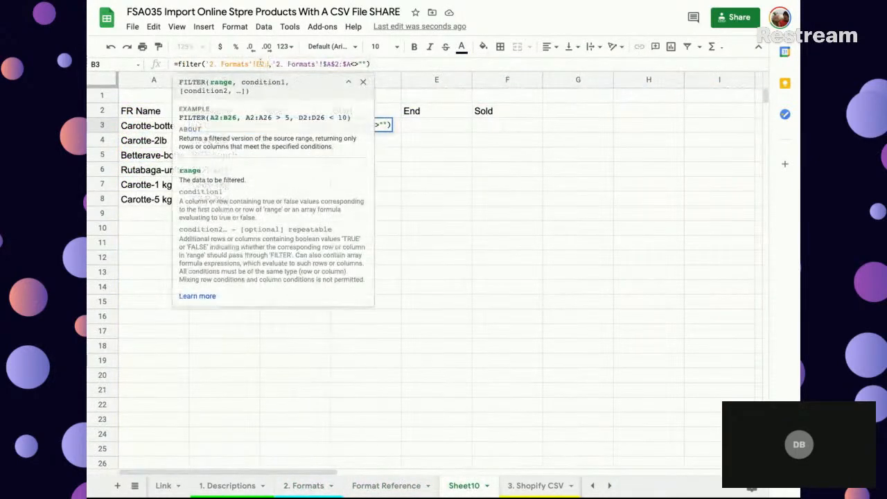
{"action": "key", "text": "Return"}
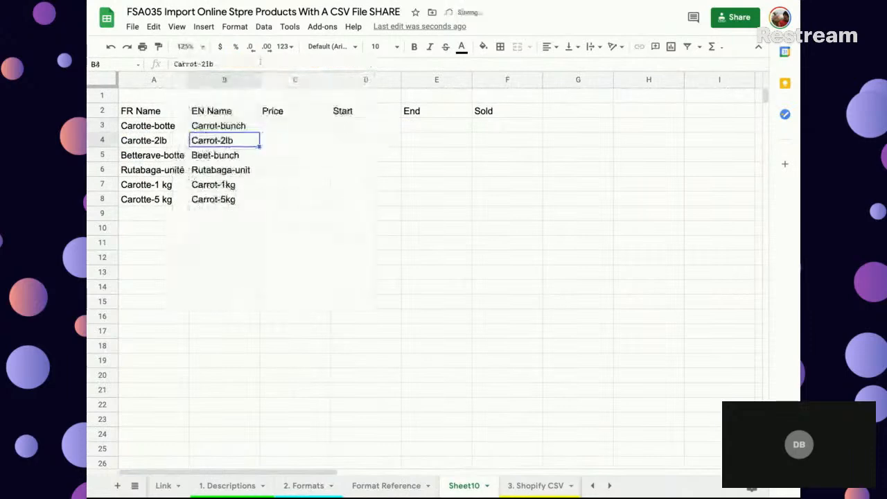
{"action": "left_click", "coordinate": [216, 126]}
{"action": "key", "text": "ctrl+shift+Down"}
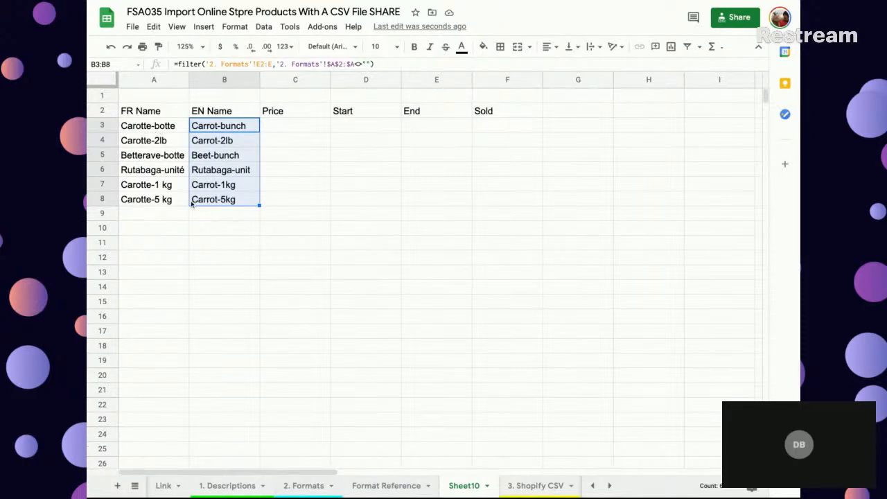
- Apply borders to all cells of the product table range A2:F16
{"action": "left_click_drag", "start_coordinate": [151, 112], "coordinate": [541, 322]}
{"action": "left_click", "coordinate": [500, 46]}
{"action": "left_click", "coordinate": [505, 67]}
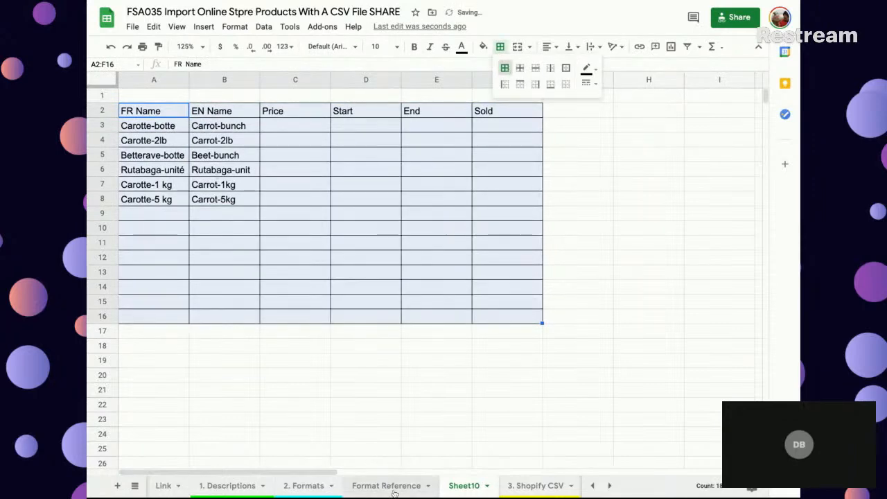
- Find the Variant Price column in 2. Formats and fill Price in Sheet10 from C3 with a filter formula pulling it
{"action": "left_click", "coordinate": [313, 487]}
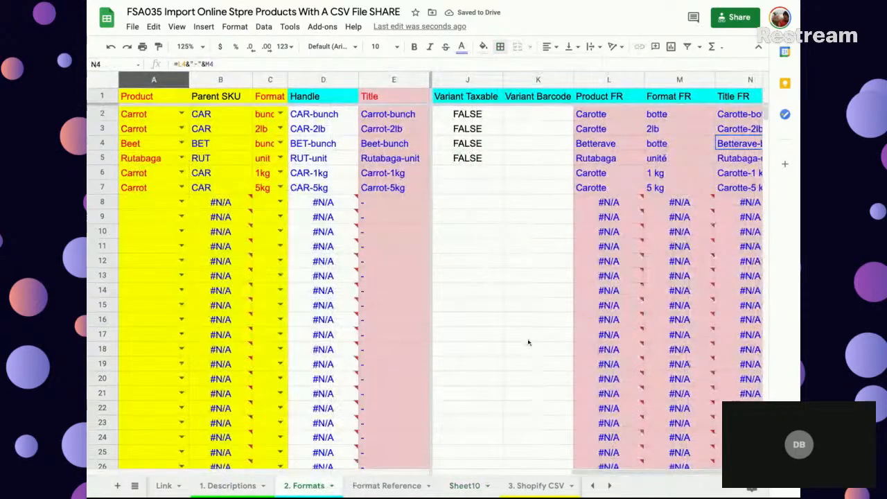
{"action": "scroll", "coordinate": [605, 126], "scroll_direction": "right", "scroll_amount": 1}
{"action": "scroll", "coordinate": [491, 120], "scroll_direction": "left", "scroll_amount": 5}
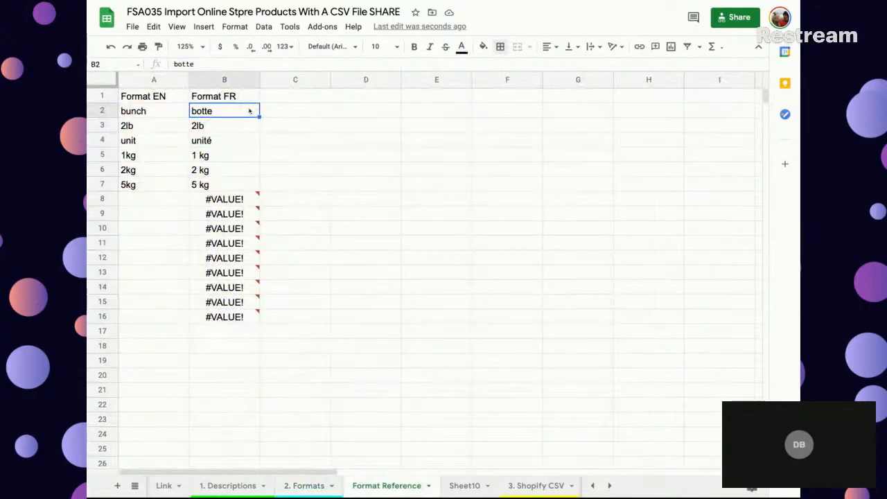
{"action": "left_click", "coordinate": [293, 114]}
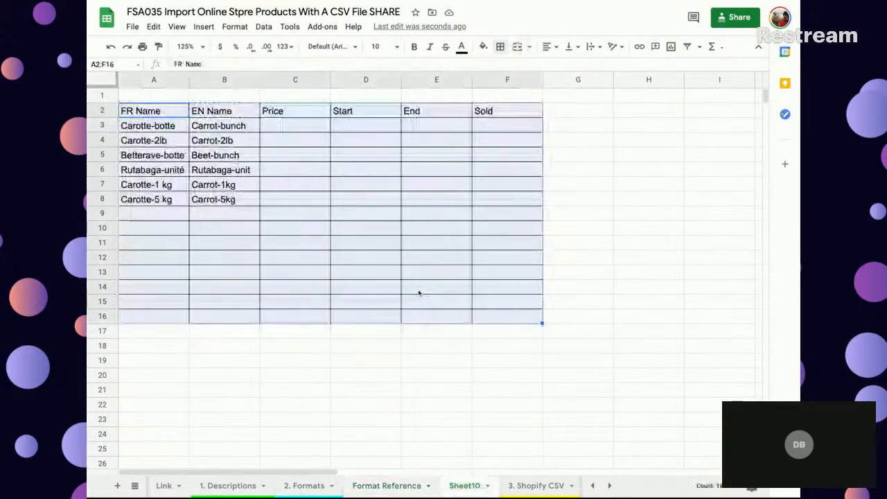
{"action": "type", "text": "=filter('2. Formats'!F2:F,'2. Formats'!$A$2:$A<>\"\")"}
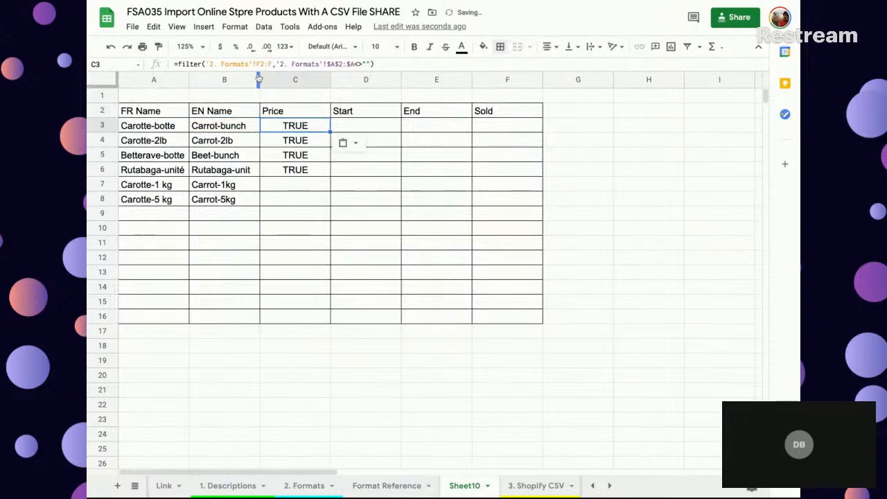
{"action": "key", "text": "Return"}
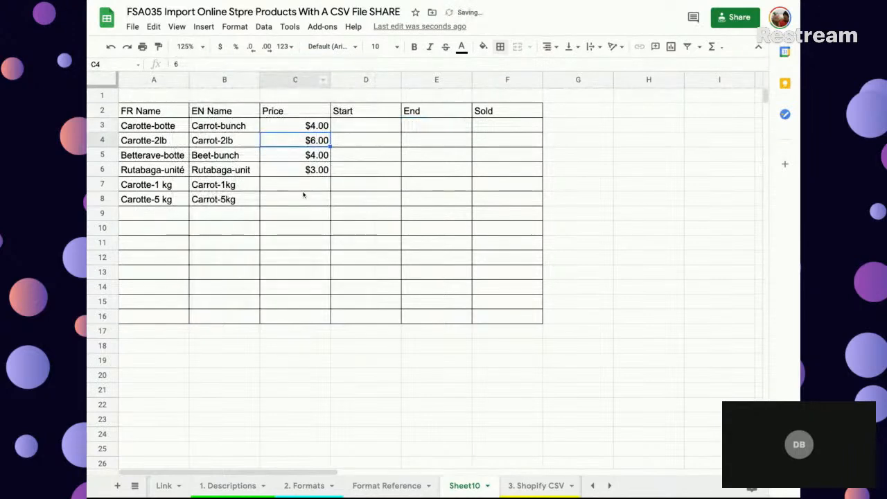
- Enter variant prices of 5 for Carrot-1kg and 20 for Carrot-5kg in 2. Formats
{"action": "left_click_drag", "start_coordinate": [300, 185], "coordinate": [303, 205]}
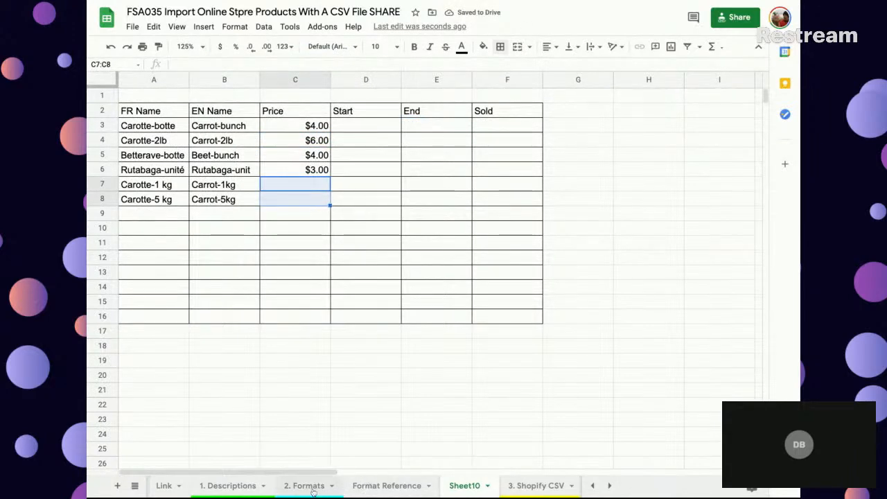
{"action": "left_click", "coordinate": [313, 485]}
{"action": "left_click", "coordinate": [692, 175]}
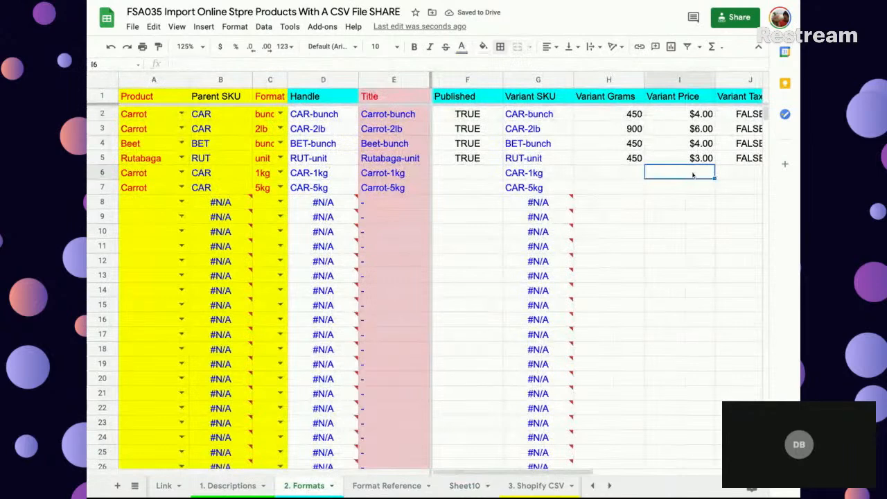
{"action": "type", "text": "5"}
{"action": "key", "text": "Return"}
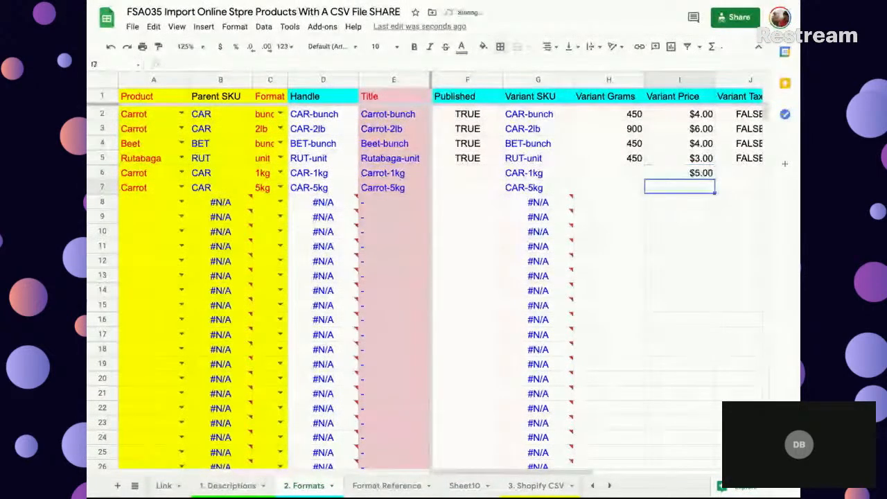
{"action": "type", "text": "20"}
{"action": "key", "text": "Return"}
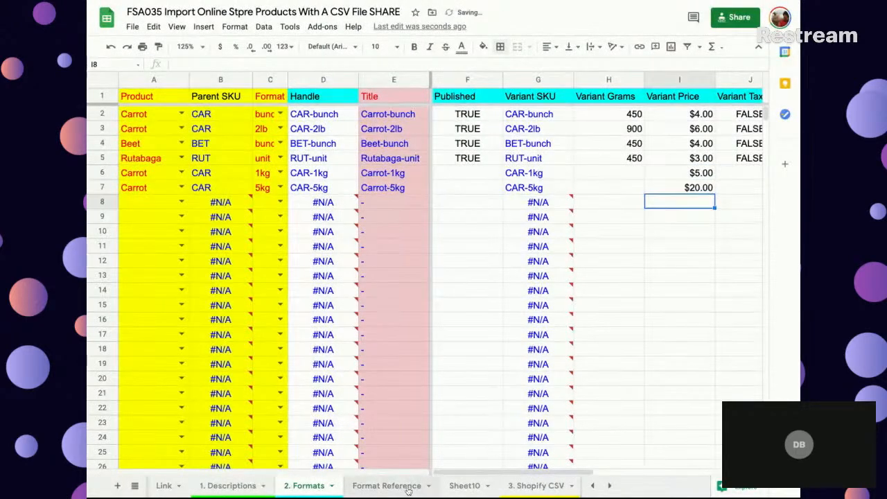
- Rename Sheet10 as Market Sheet
{"action": "left_click", "coordinate": [464, 484]}
{"action": "double_click", "coordinate": [468, 486]}
{"action": "type", "text": "Market ASg"}
{"action": "key", "text": "BackSpace"}
{"action": "key", "text": "BackSpace"}
{"action": "key", "text": "BackSpace"}
{"action": "type", "text": "Sheet"}
{"action": "left_click", "coordinate": [463, 390]}
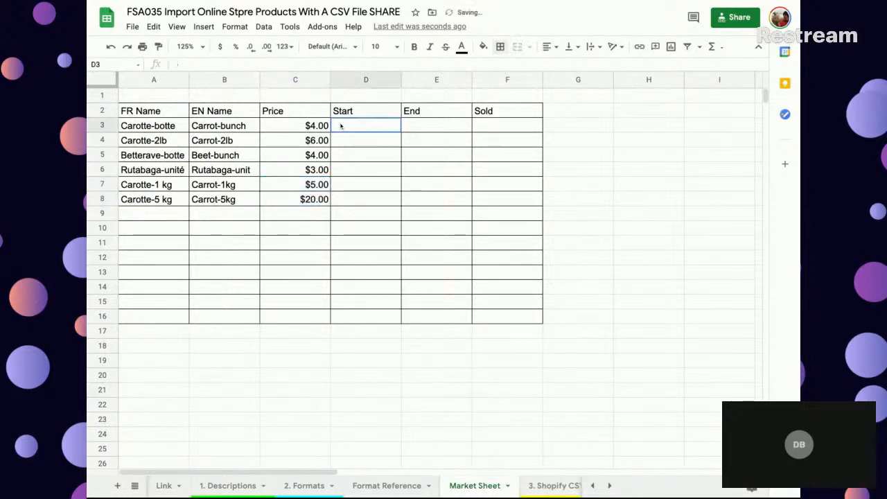
- Enter a Start quantity of 20 for every listed product in D3:D8
{"action": "left_click_drag", "start_coordinate": [341, 126], "coordinate": [356, 201]}
{"action": "left_click", "coordinate": [376, 128]}
{"action": "type", "text": "20"}
{"action": "key", "text": "shift+Up"}
{"action": "key", "text": "shift+Down"}
{"action": "key", "text": "shift+Down"}
{"action": "key", "text": "shift+Down"}
- Review the End, Sold, FR Name and EN Name columns of Market Sheet and their source sheet 2. Formats
{"action": "key", "text": "shift+Down"}
{"action": "key", "text": "shift+Down"}
{"action": "key", "text": "shift+Down"}
{"action": "key", "text": "ctrl+d"}
{"action": "left_click", "coordinate": [432, 134]}
{"action": "key", "text": "shift+Down"}
{"action": "key", "text": "shift+Down"}
{"action": "key", "text": "shift+Down"}
{"action": "key", "text": "shift+Down"}
{"action": "key", "text": "shift+Down"}
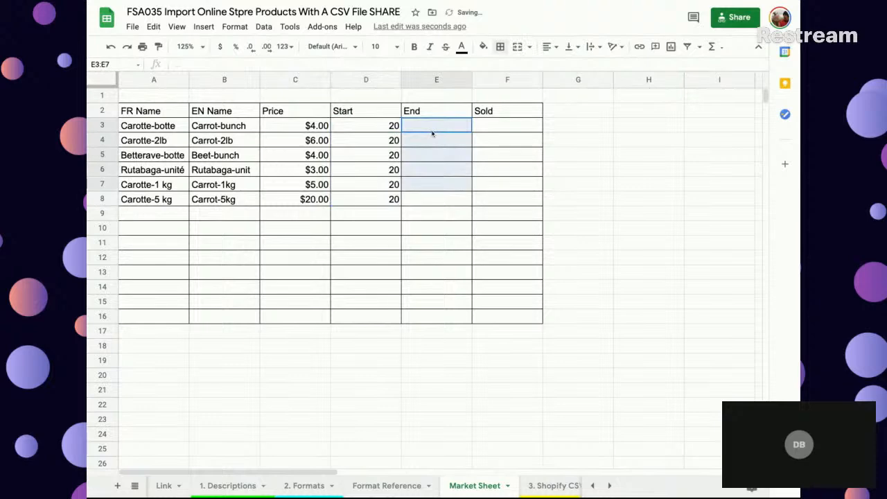
{"action": "left_click", "coordinate": [507, 124]}
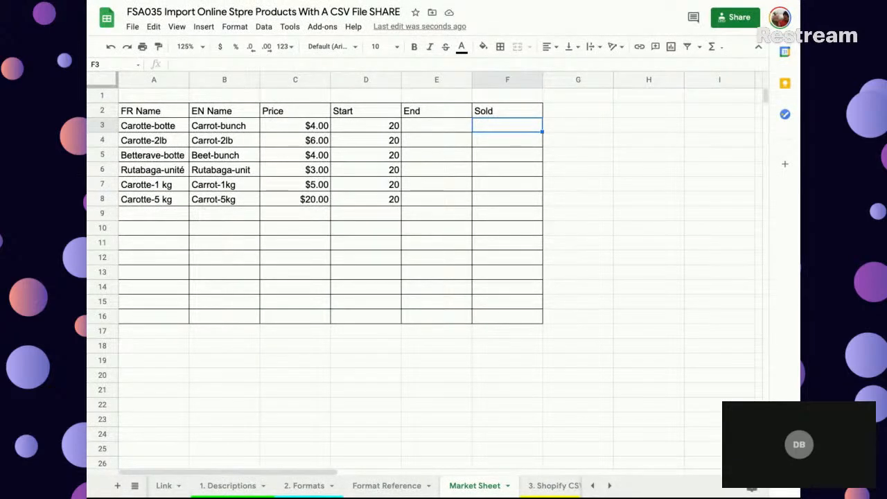
{"action": "left_click", "coordinate": [152, 80]}
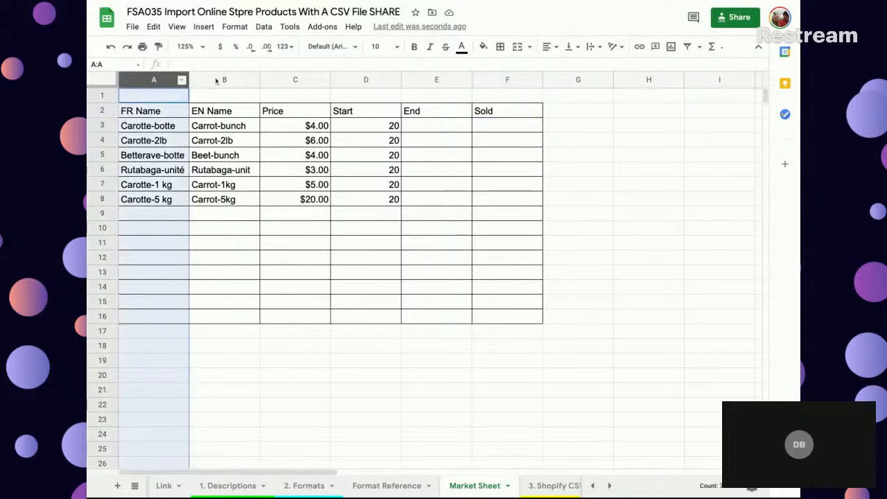
{"action": "left_click", "coordinate": [216, 79]}
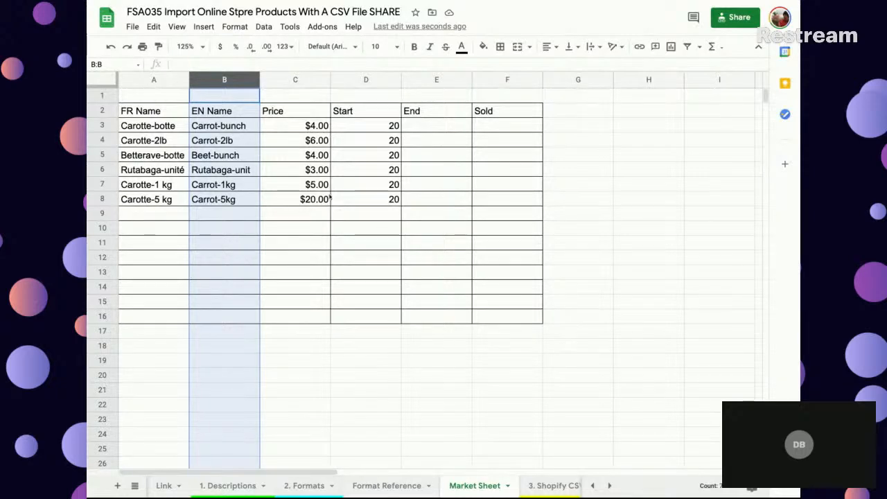
{"action": "left_click", "coordinate": [315, 485]}
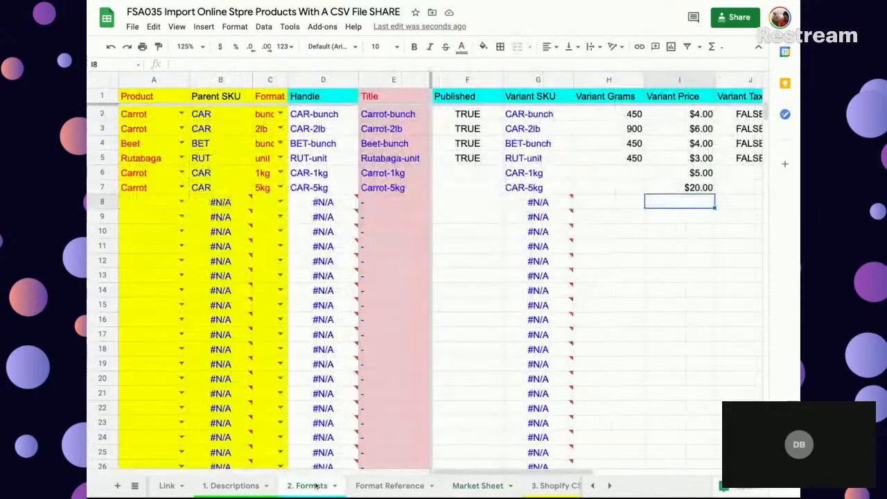
- Duplicate the 3. Shopify CSV sheet and rename the copy as 3. FR CSV
{"action": "left_click", "coordinate": [554, 485]}
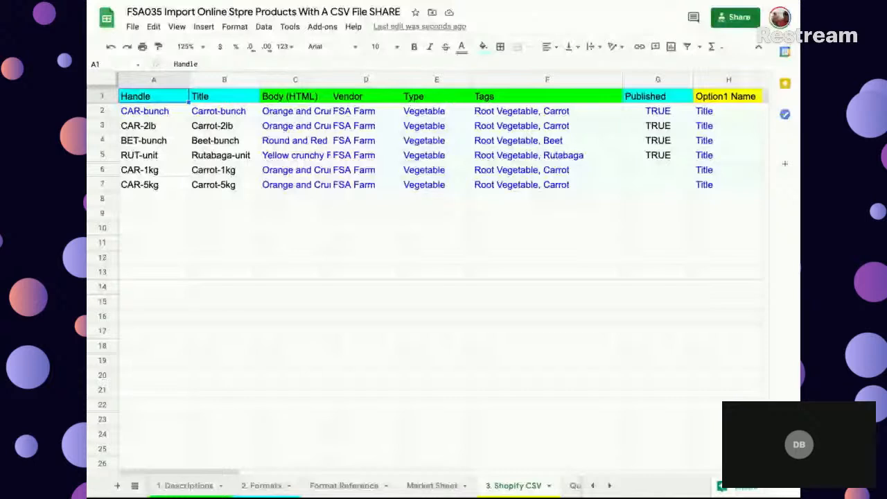
{"action": "left_click", "coordinate": [552, 485]}
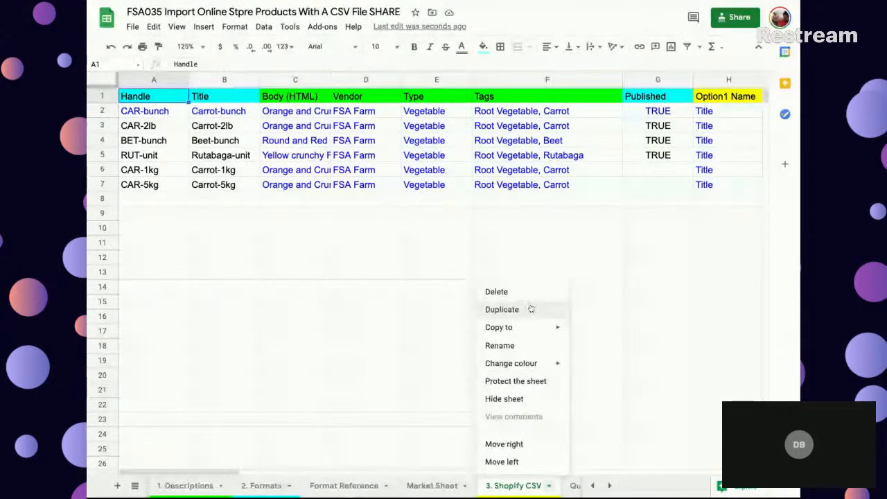
{"action": "left_click", "coordinate": [502, 308]}
{"action": "double_click", "coordinate": [526, 485]}
{"action": "left_click", "coordinate": [514, 487]}
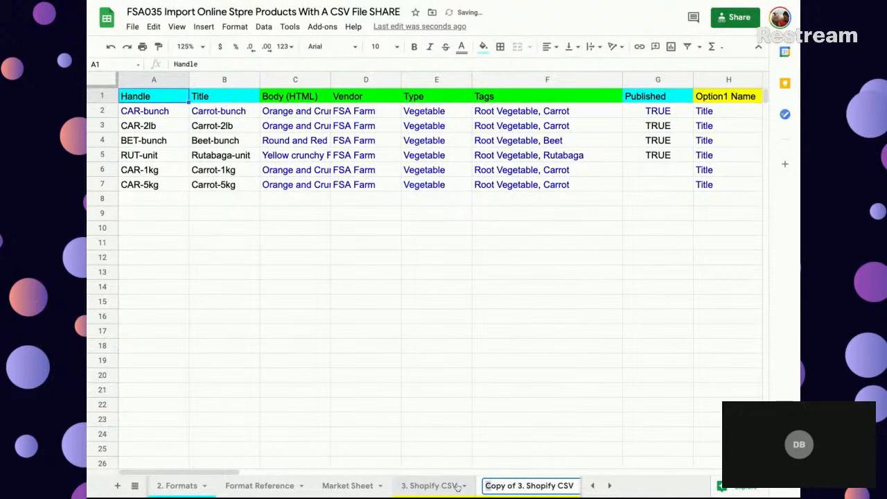
{"action": "key", "text": "shift+Home"}
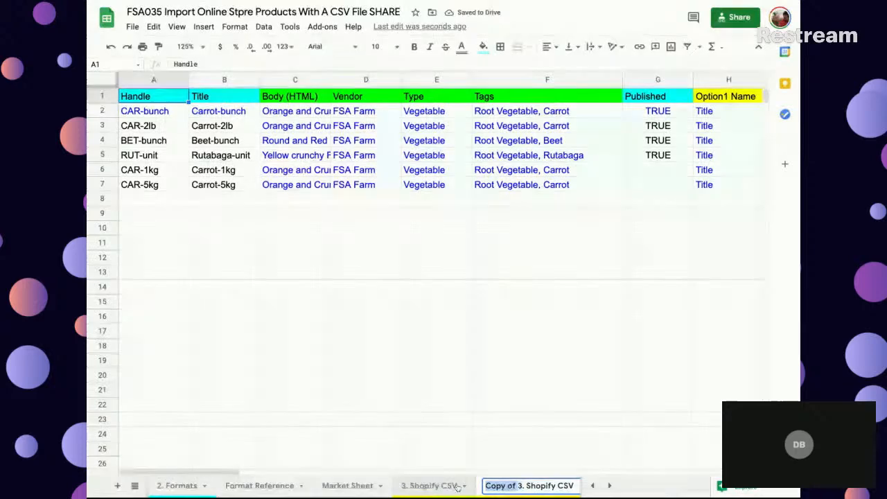
{"action": "key", "text": "BackSpace"}
{"action": "double_click", "coordinate": [524, 487]}
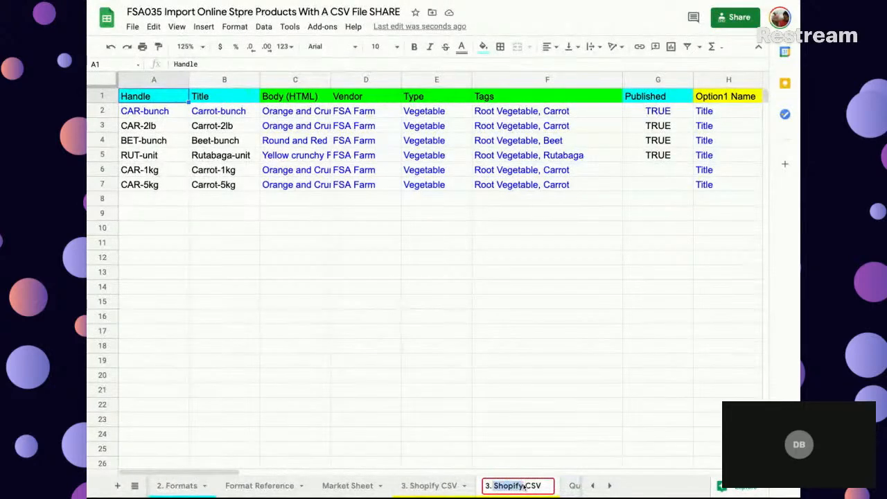
{"action": "type", "text": "FR"}
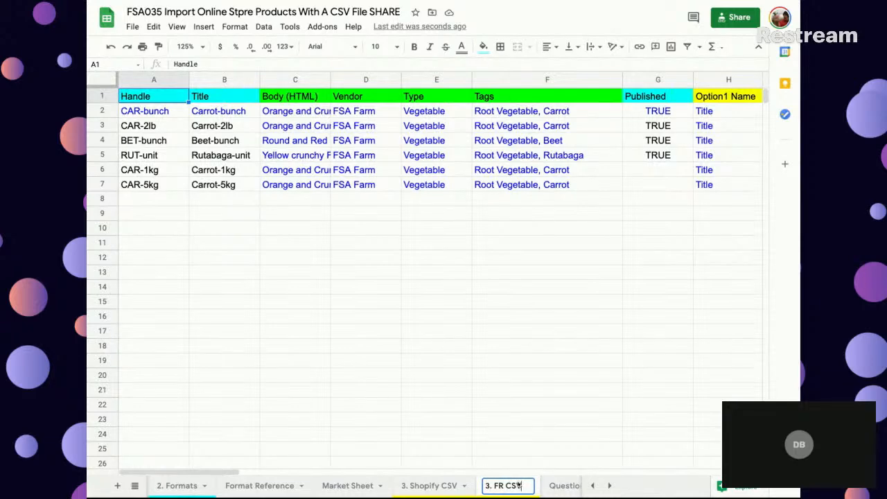
{"action": "left_click", "coordinate": [291, 189]}
- Locate Title FR in 2. Formats and change the filter range in B2 of 3. FR CSV to that column
{"action": "left_click", "coordinate": [219, 114]}
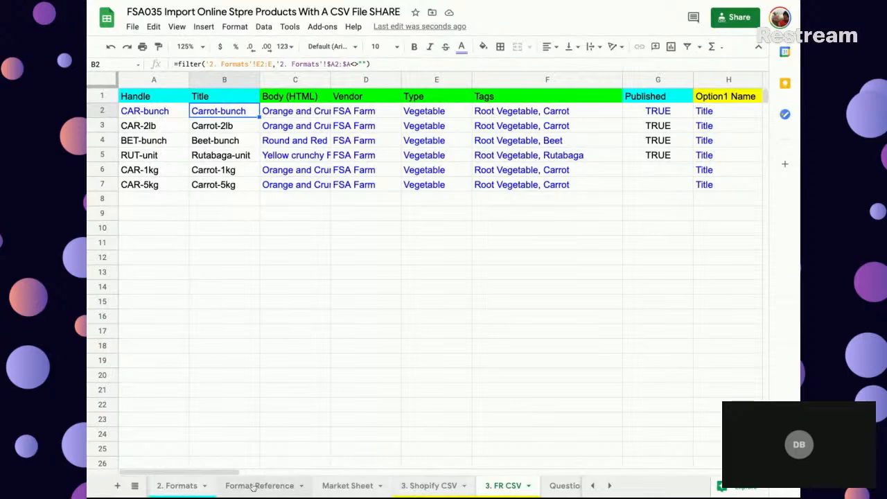
{"action": "left_click", "coordinate": [179, 486]}
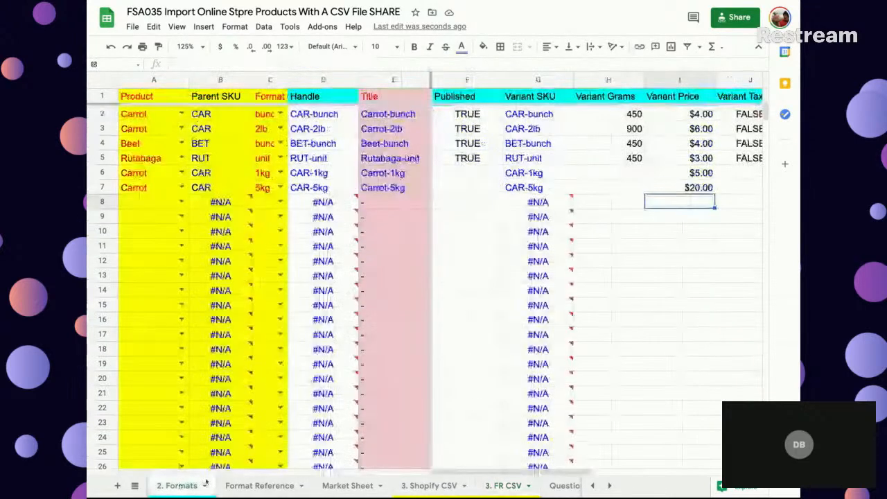
{"action": "scroll", "coordinate": [684, 216], "scroll_direction": "right", "scroll_amount": 3}
{"action": "scroll", "coordinate": [684, 217], "scroll_direction": "right", "scroll_amount": 2}
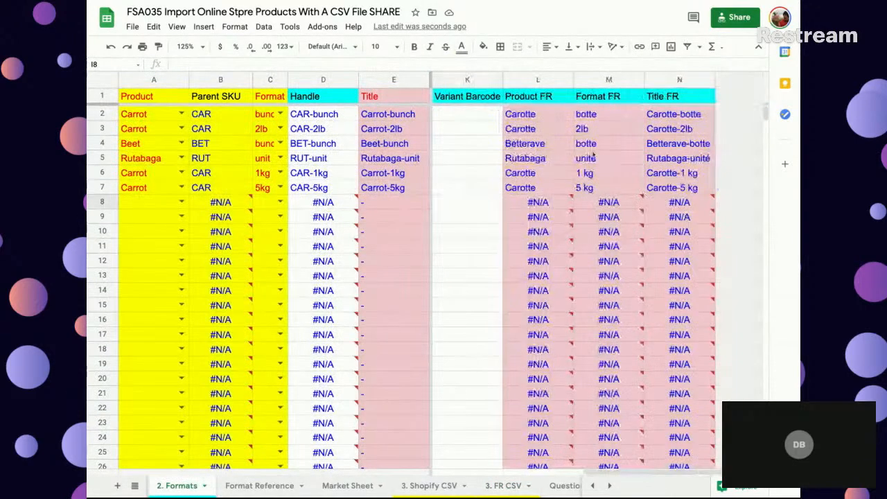
{"action": "left_click", "coordinate": [505, 486]}
{"action": "left_click", "coordinate": [258, 63]}
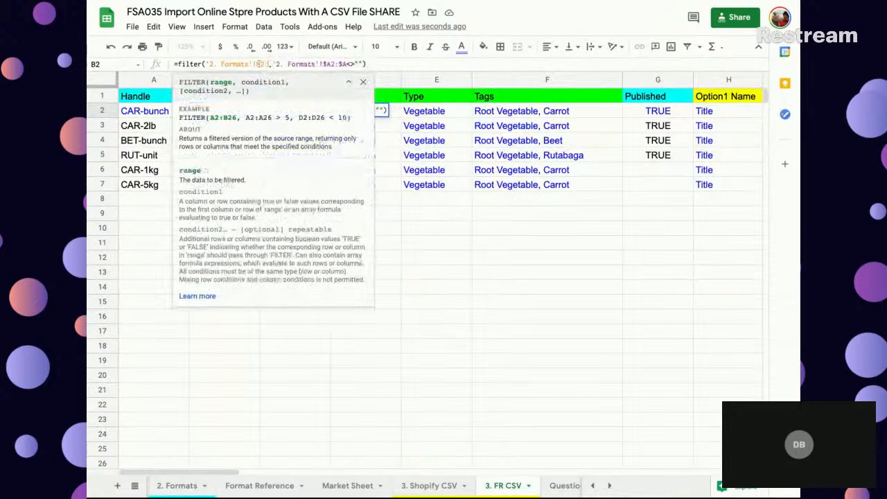
{"action": "key", "text": "Return"}
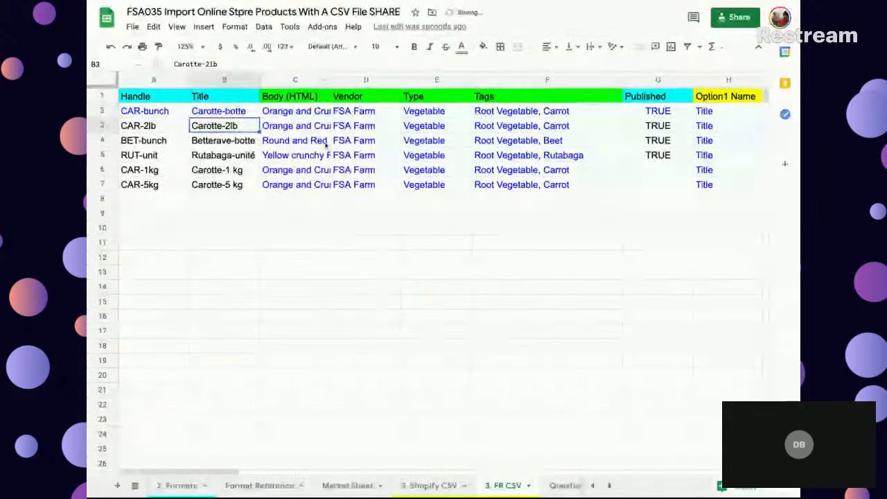
- Locate Body (HTML) FR in 1. Descriptions and change the index range in C2 of 3. FR CSV to I:I
{"action": "left_click", "coordinate": [307, 112]}
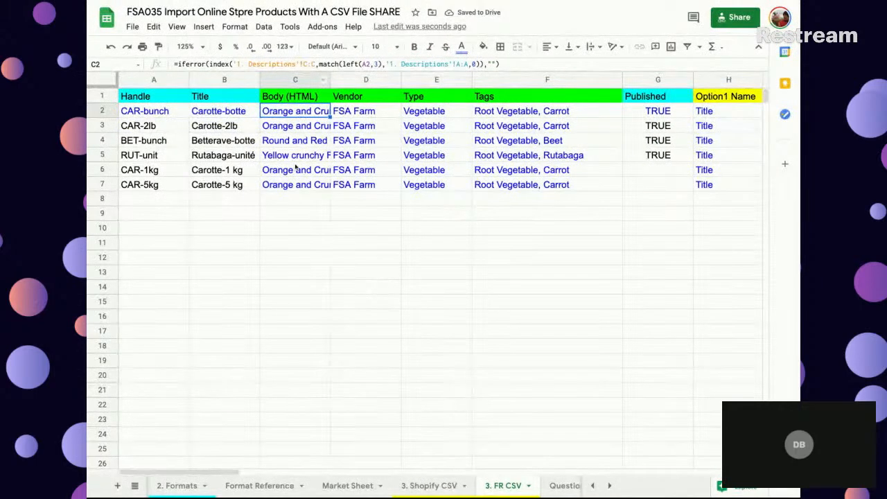
{"action": "scroll", "coordinate": [277, 485], "scroll_direction": "left", "scroll_amount": 2}
{"action": "left_click", "coordinate": [236, 486]}
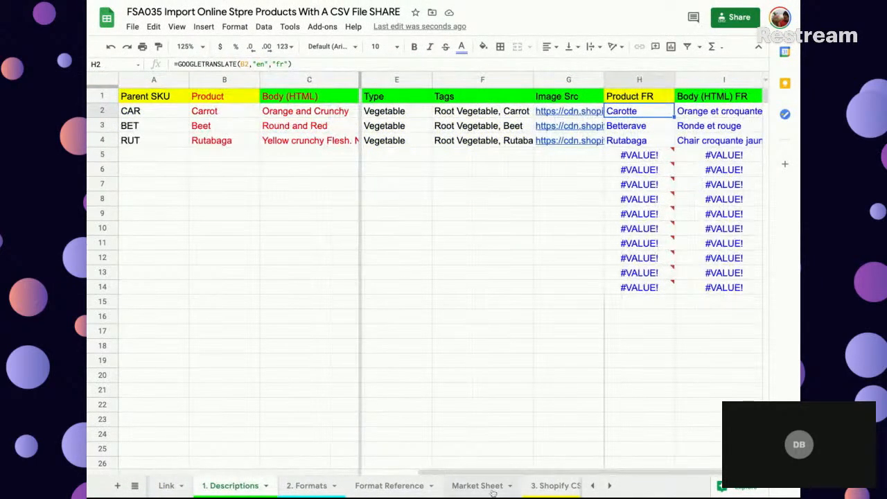
{"action": "left_click", "coordinate": [538, 485]}
{"action": "left_click", "coordinate": [523, 485]}
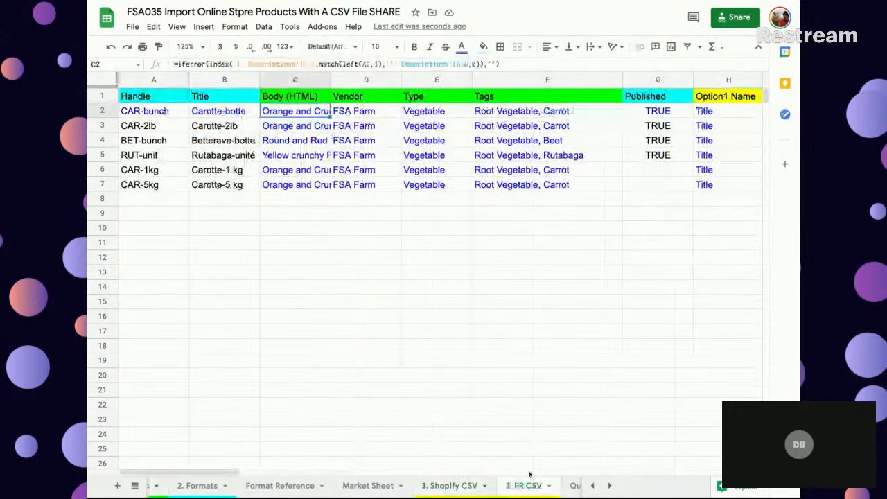
{"action": "left_click", "coordinate": [316, 63]}
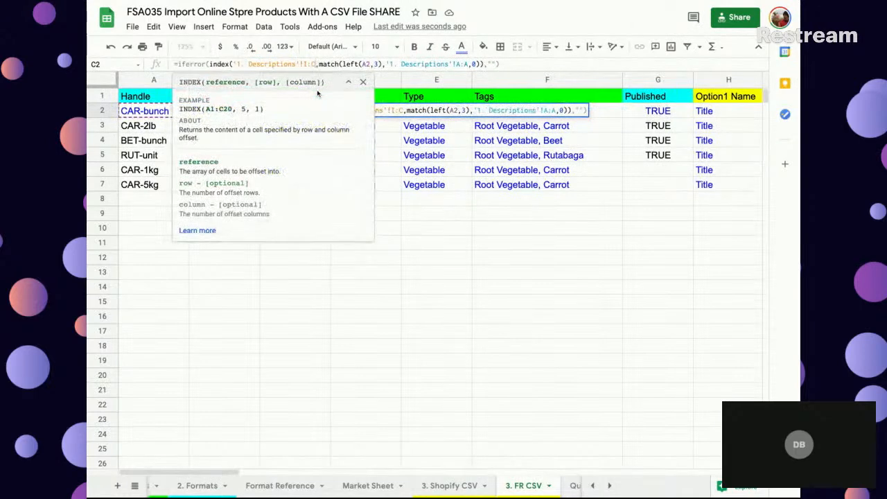
{"action": "key", "text": "Return"}
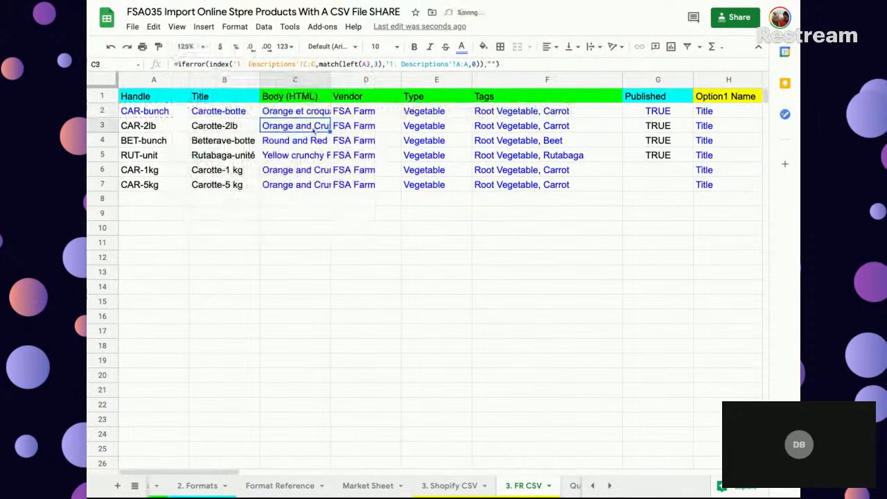
- Fill the C2 formula down the Body (HTML) column through C999 and check the French descriptions
{"action": "left_click", "coordinate": [321, 115]}
{"action": "key", "text": "super+shift+Down"}
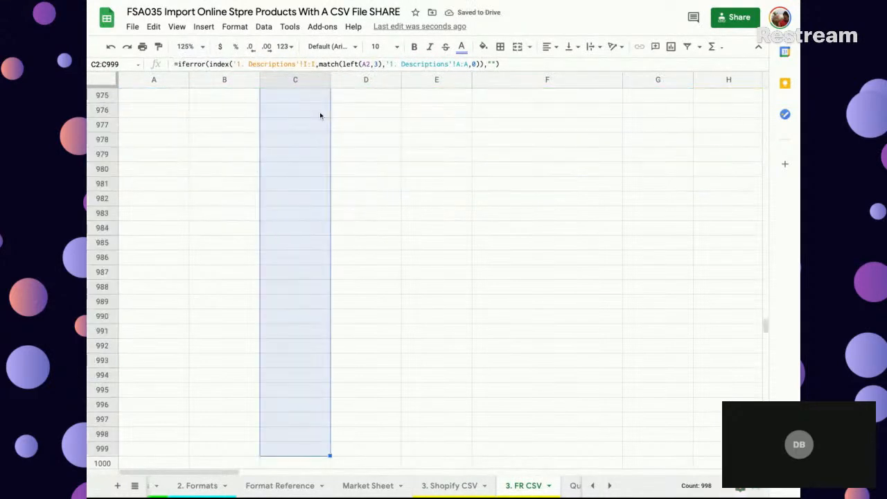
{"action": "key", "text": "super+d"}
{"action": "key", "text": "super+shift+Up"}
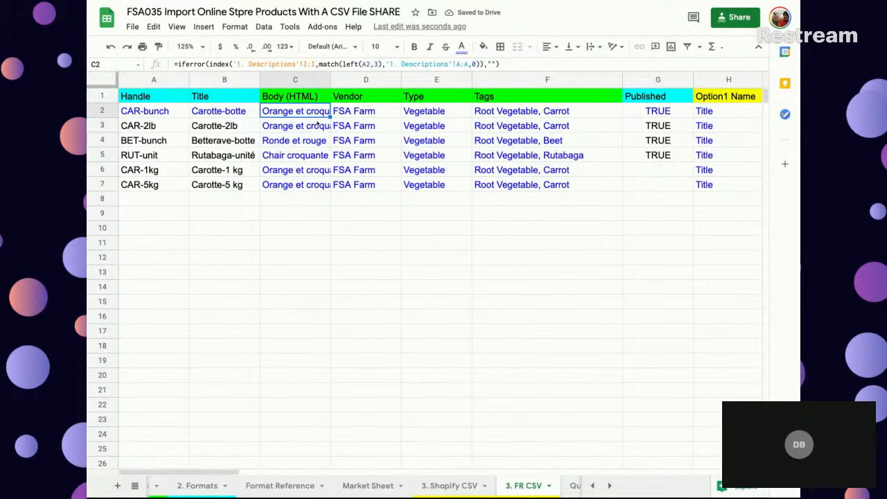
{"action": "scroll", "coordinate": [370, 140], "scroll_direction": "down", "scroll_amount": 2}
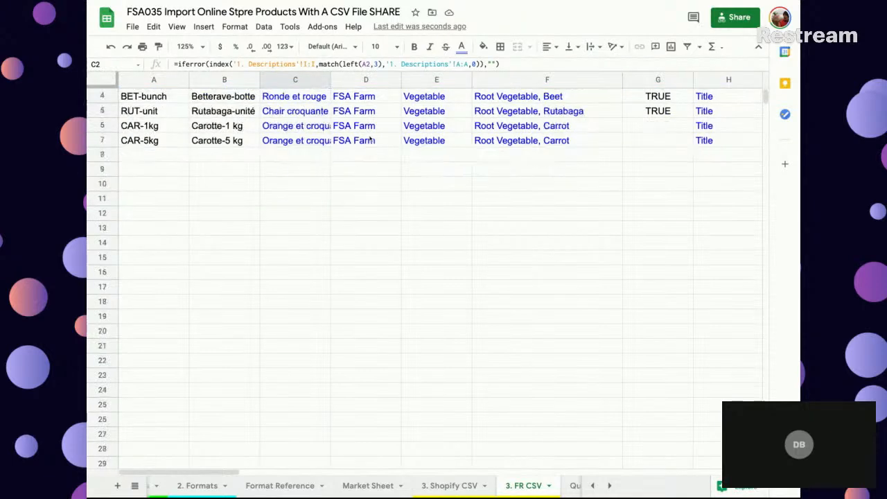
{"action": "scroll", "coordinate": [370, 140], "scroll_direction": "up", "scroll_amount": 2}
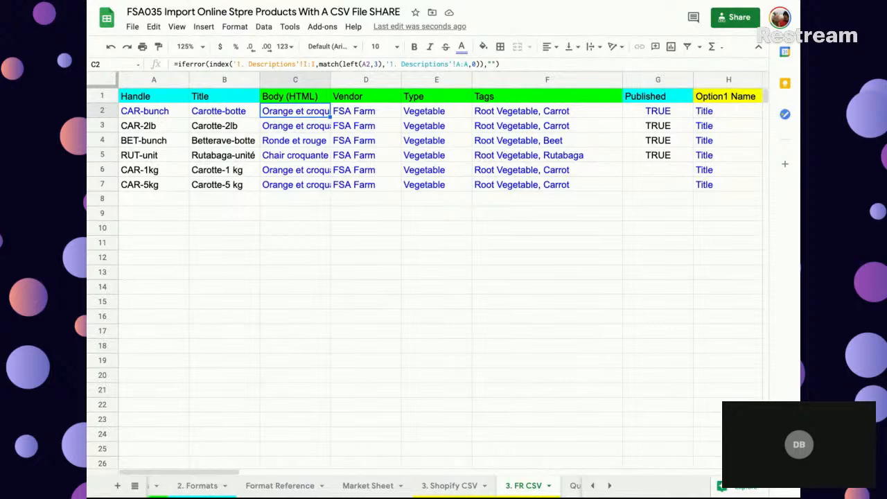
- Inspect the GOOGLETRANSLATE formula behind the first Product FR name, cell H2 of the 1. Descriptions sheet, leaving it as it is
{"action": "scroll", "coordinate": [276, 487], "scroll_direction": "up", "scroll_amount": 2}
{"action": "scroll", "coordinate": [277, 487], "scroll_direction": "up", "scroll_amount": 2}
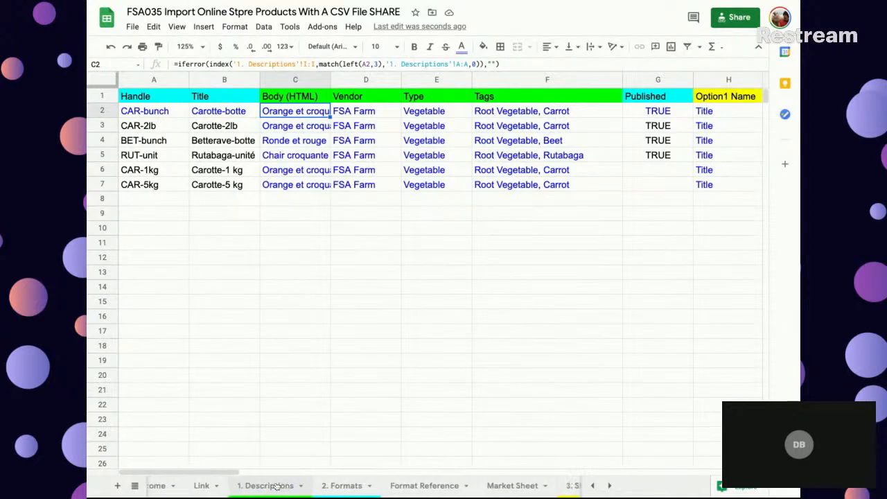
{"action": "left_click", "coordinate": [267, 485]}
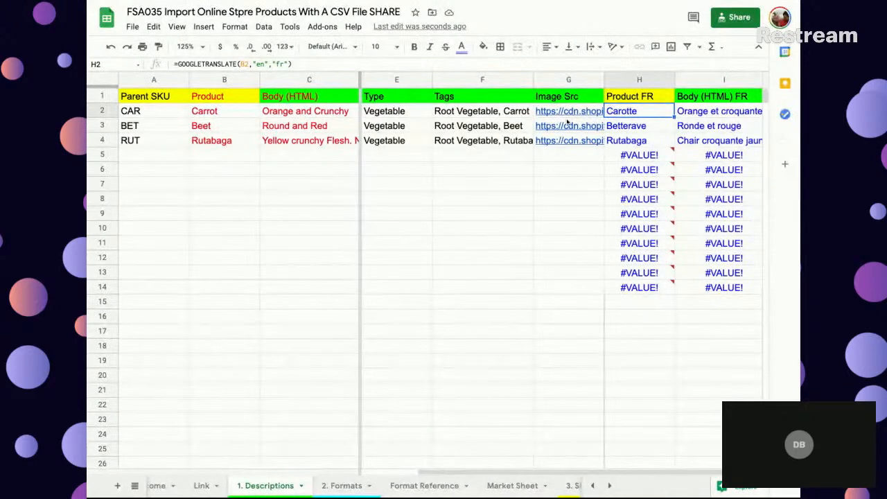
{"action": "scroll", "coordinate": [567, 123], "scroll_direction": "right", "scroll_amount": 2}
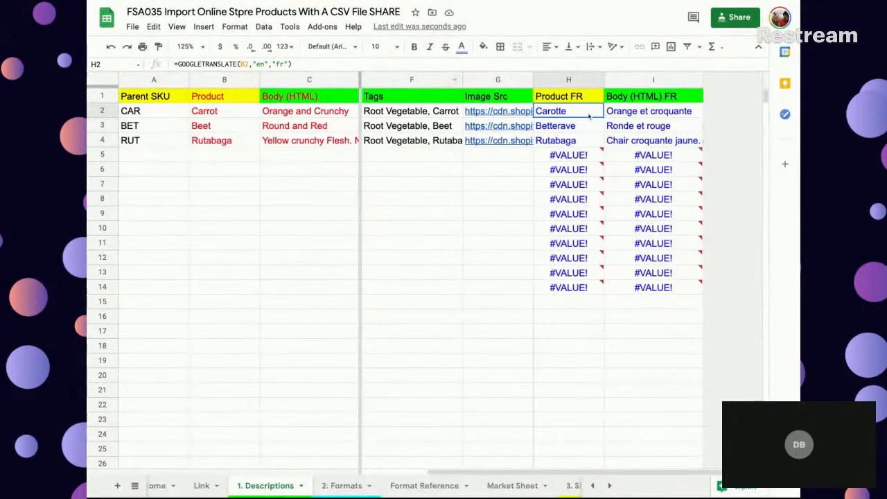
{"action": "key", "text": "Return"}
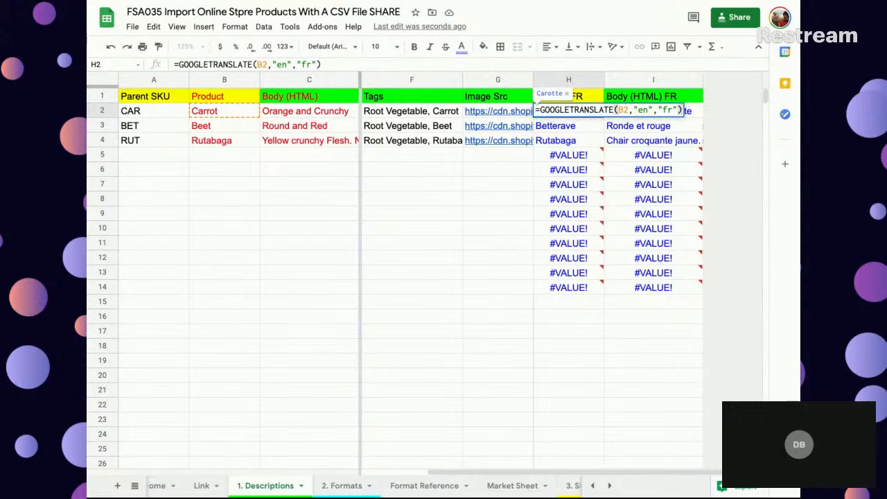
{"action": "key", "text": "Return"}
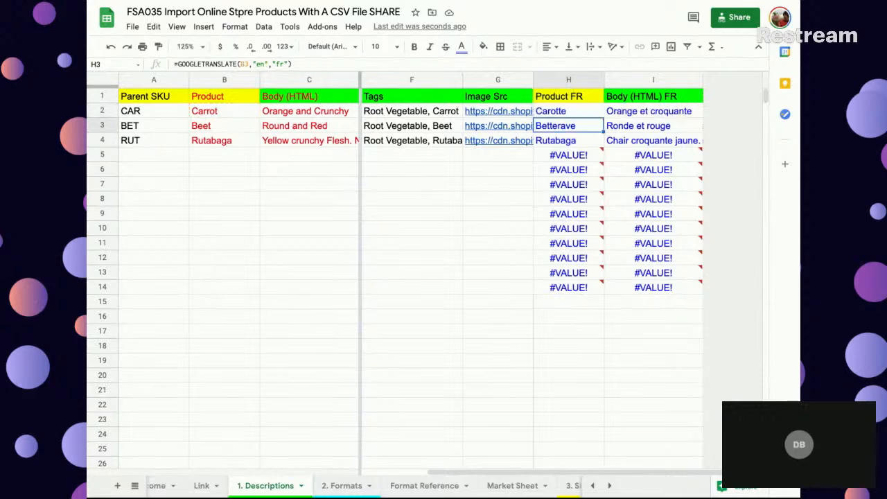
- Open the Questions? sheet at the end of the workbook
{"action": "scroll", "coordinate": [519, 492], "scroll_direction": "down", "scroll_amount": 5}
{"action": "left_click", "coordinate": [529, 488]}
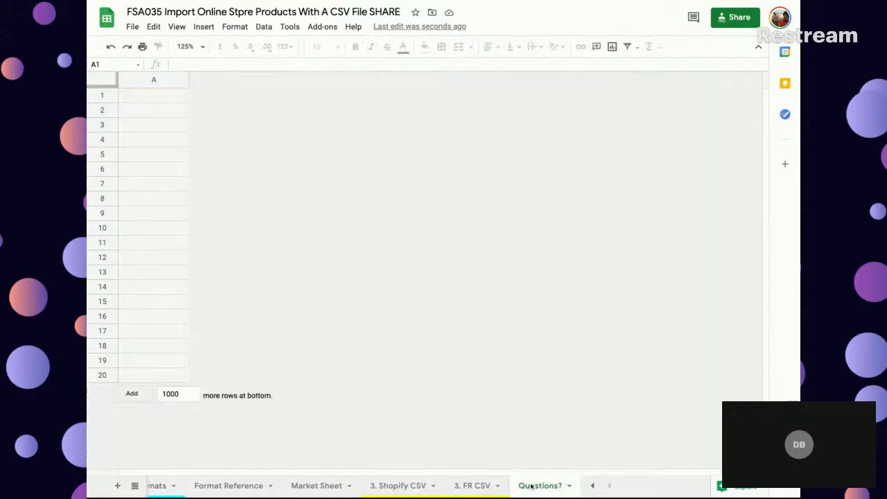